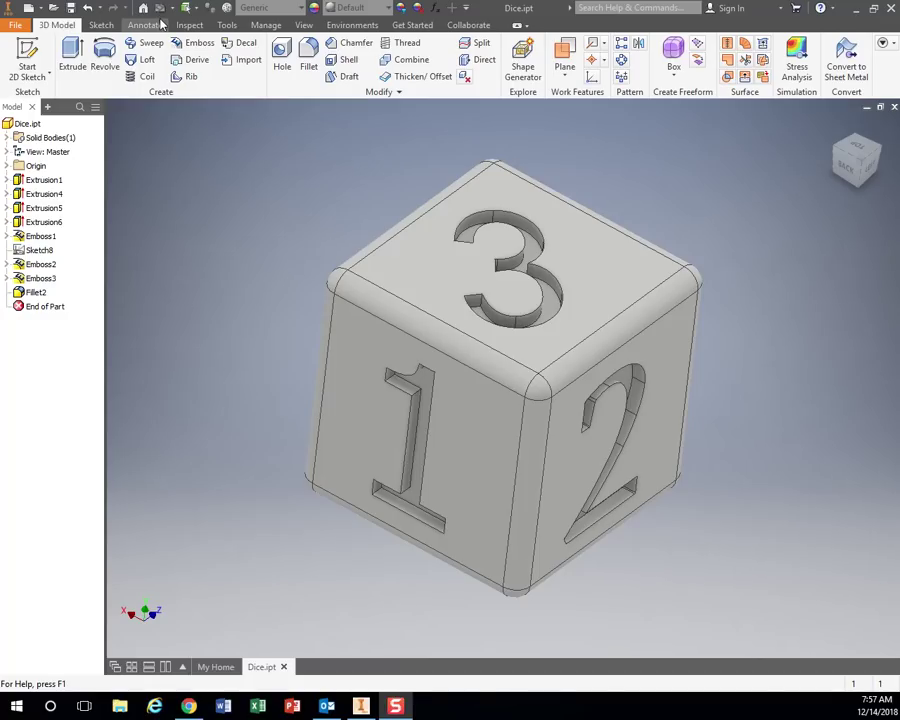
Orbit the Dice model to inspect faces 1, 2 and 3
{"action": "middle_click_drag", "start_coordinate": [277, 285], "coordinate": [77, 212], "text": "shift"}
{"action": "middle_click_drag", "start_coordinate": [232, 297], "coordinate": [392, 303], "text": "shift"}
{"action": "mouse_move", "coordinate": [732, 368]}
{"action": "middle_mouse_down", "text": "shift"}
{"action": "mouse_move", "coordinate": [743, 376]}
{"action": "mouse_move", "coordinate": [723, 335]}
{"action": "mouse_move", "coordinate": [596, 240]}
{"action": "mouse_move", "coordinate": [532, 165]}
{"action": "mouse_move", "coordinate": [775, 205]}
{"action": "mouse_move", "coordinate": [600, 110]}
{"action": "middle_mouse_up", "text": "shift"}
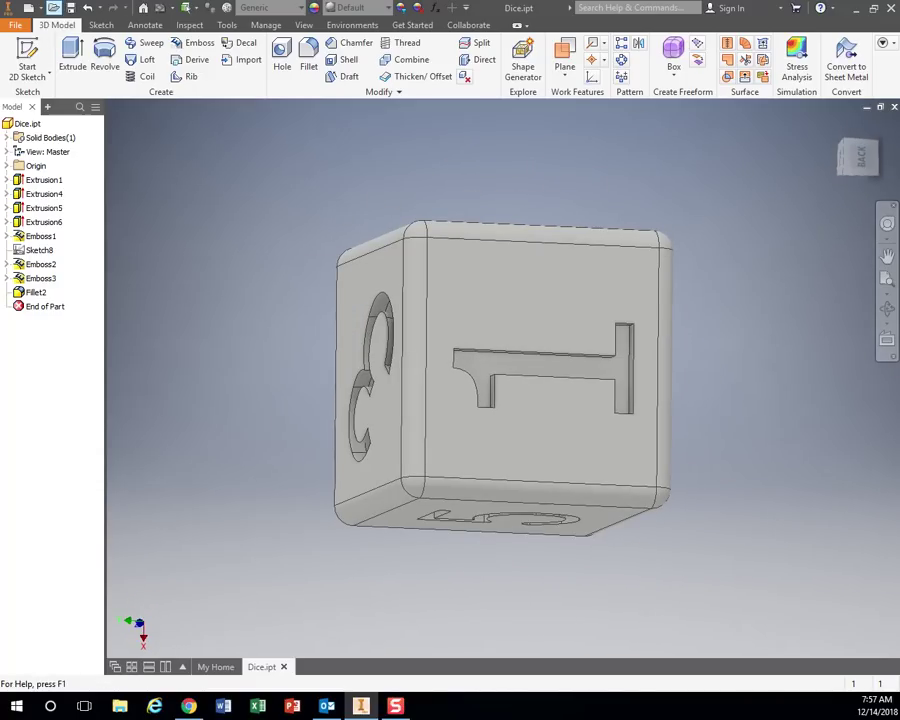
Create a new part from the Standard (in).ipt template and start a 2D sketch
{"action": "left_click", "coordinate": [15, 26]}
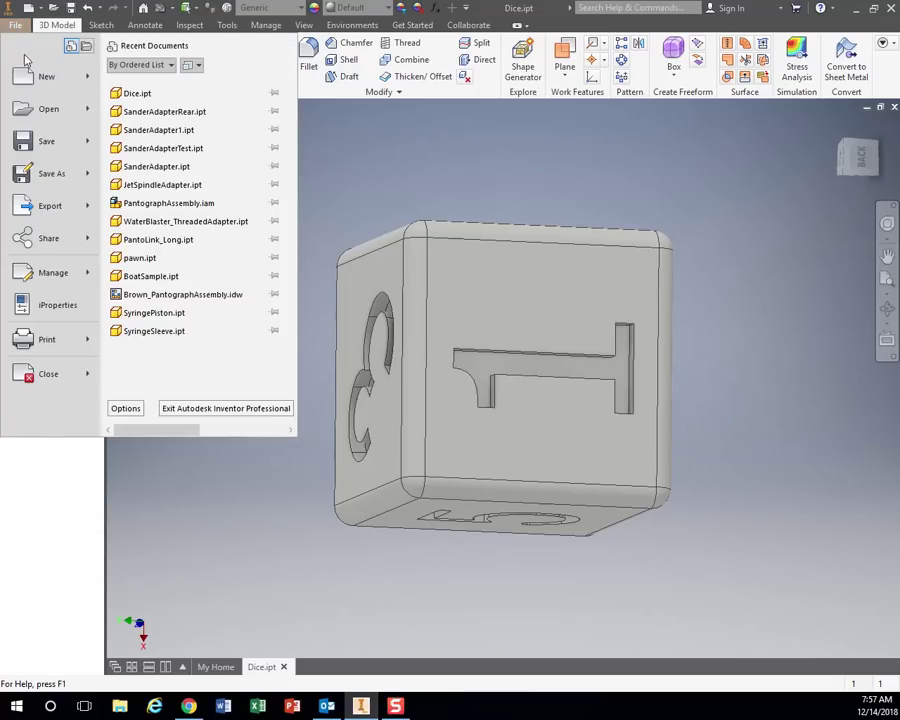
{"action": "left_click", "coordinate": [32, 62]}
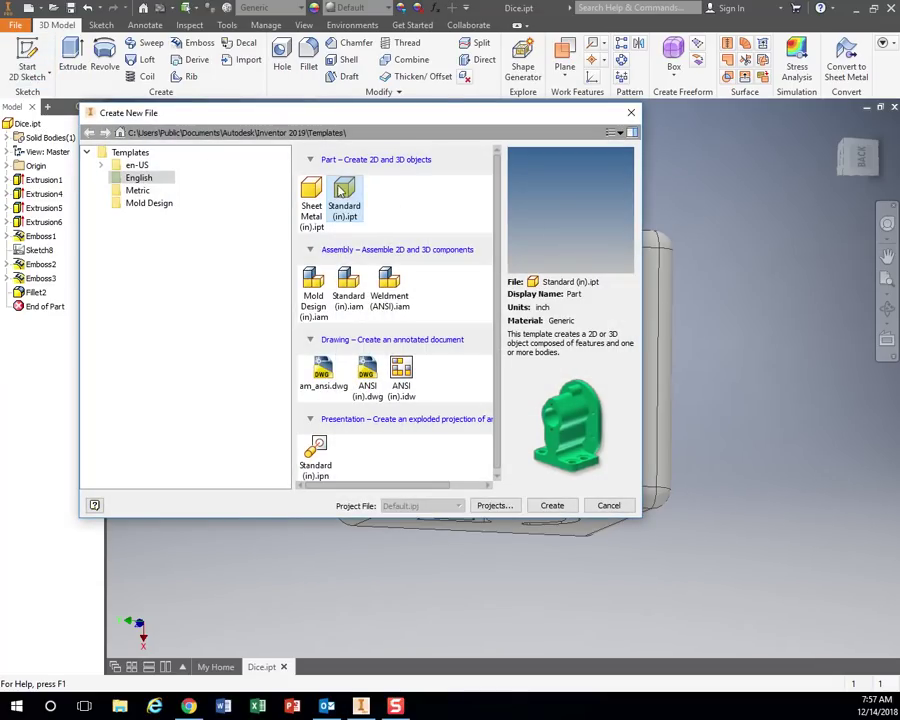
{"action": "left_click", "coordinate": [344, 197]}
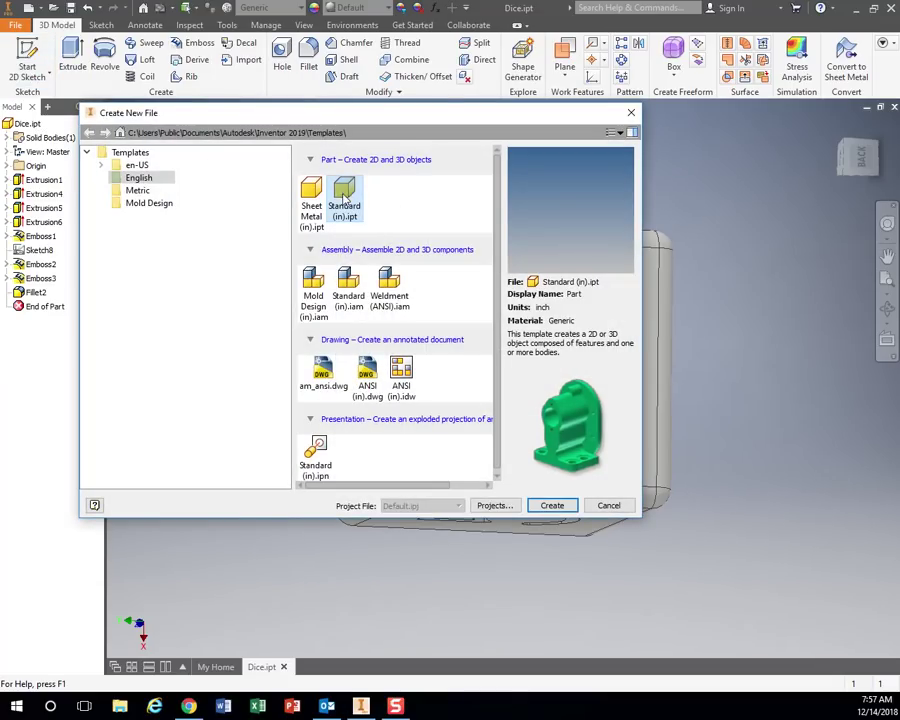
{"action": "left_click", "coordinate": [552, 506]}
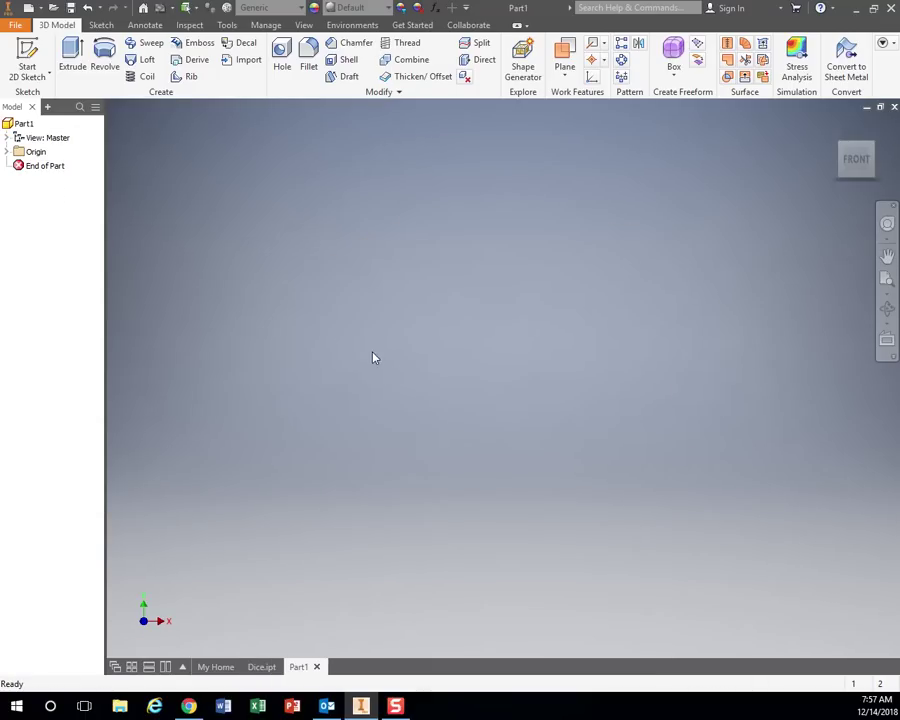
{"action": "left_click", "coordinate": [28, 48]}
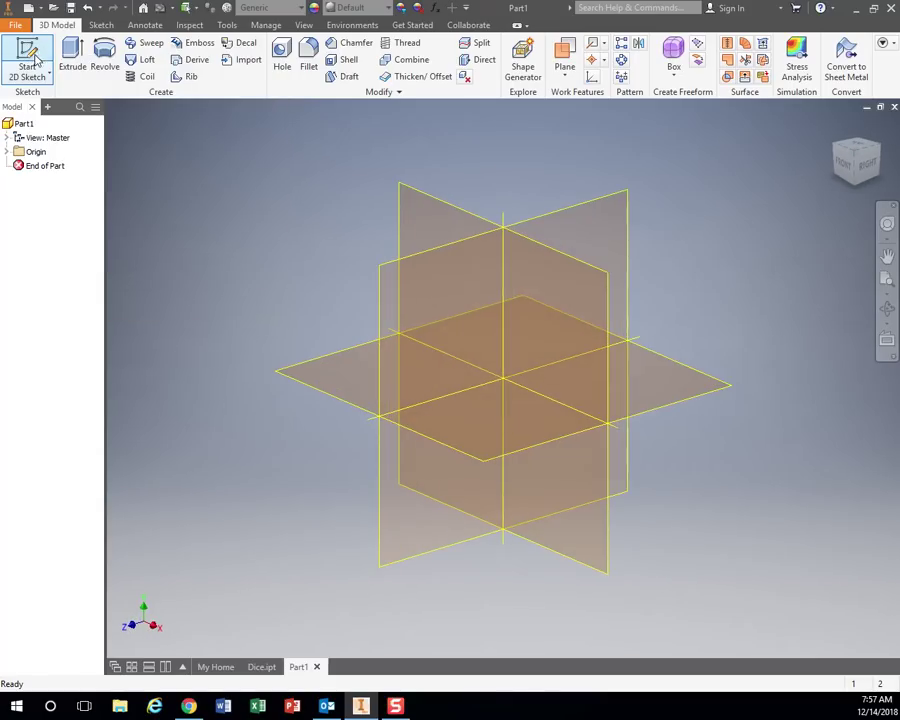
On the XZ plane, draw a 1.5 × 1.5 inch rectangle from the origin and finish the sketch
{"action": "left_click", "coordinate": [512, 427]}
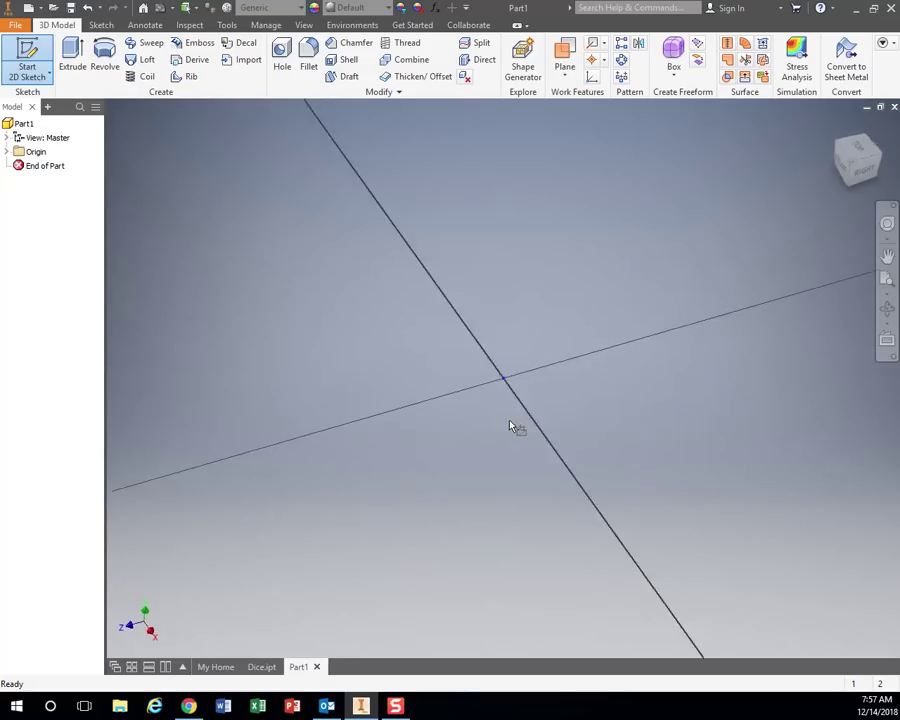
{"action": "middle_click_drag", "start_coordinate": [400, 201], "coordinate": [257, 223]}
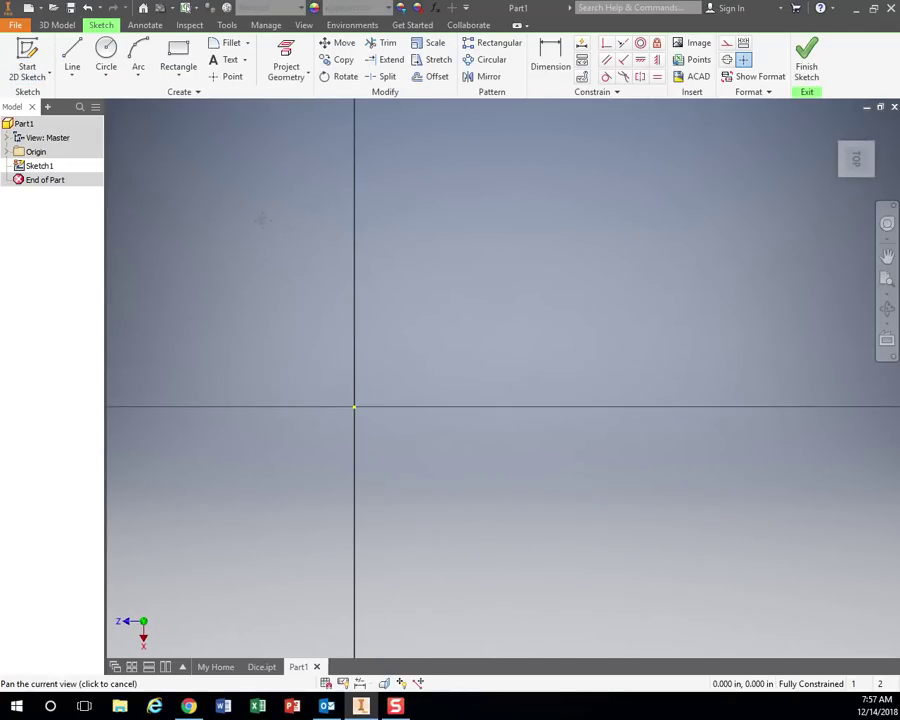
{"action": "left_click", "coordinate": [178, 56]}
{"action": "left_click", "coordinate": [352, 407]}
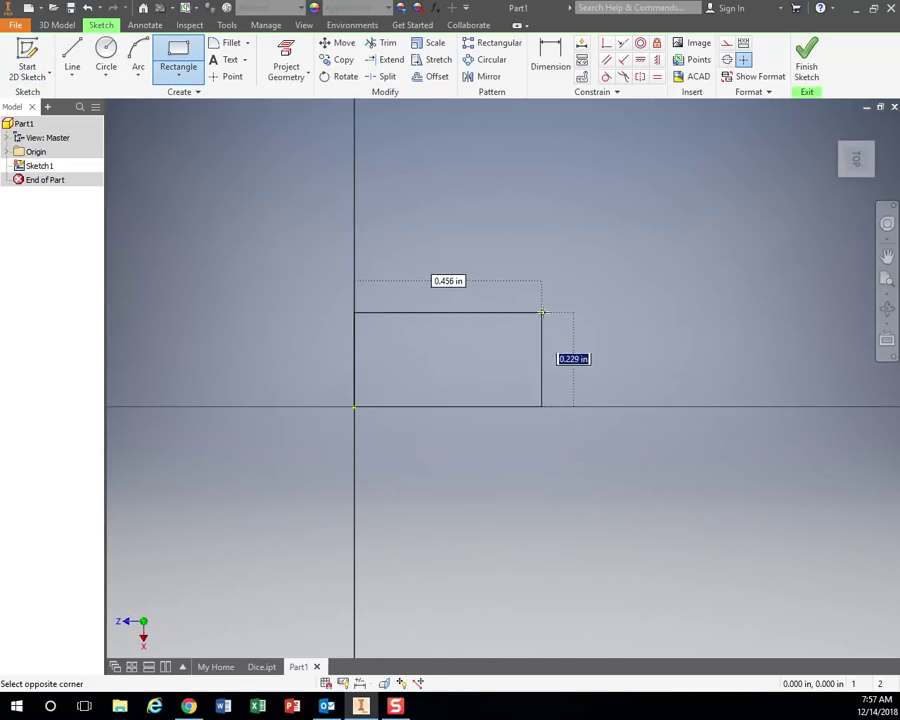
{"action": "type", "text": "1.5"}
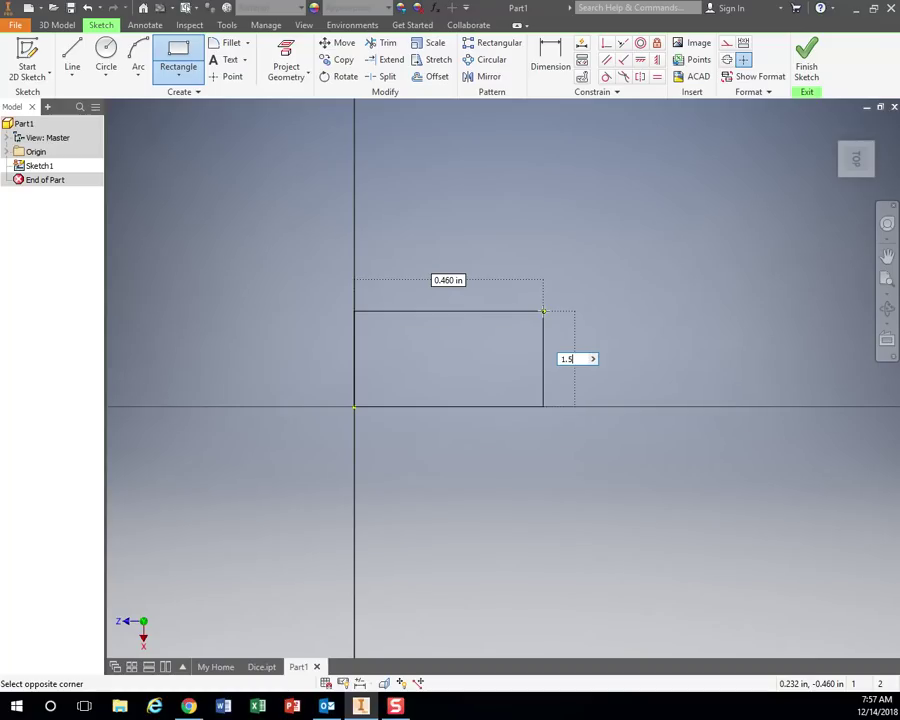
{"action": "key", "text": "Tab"}
{"action": "type", "text": "1."}
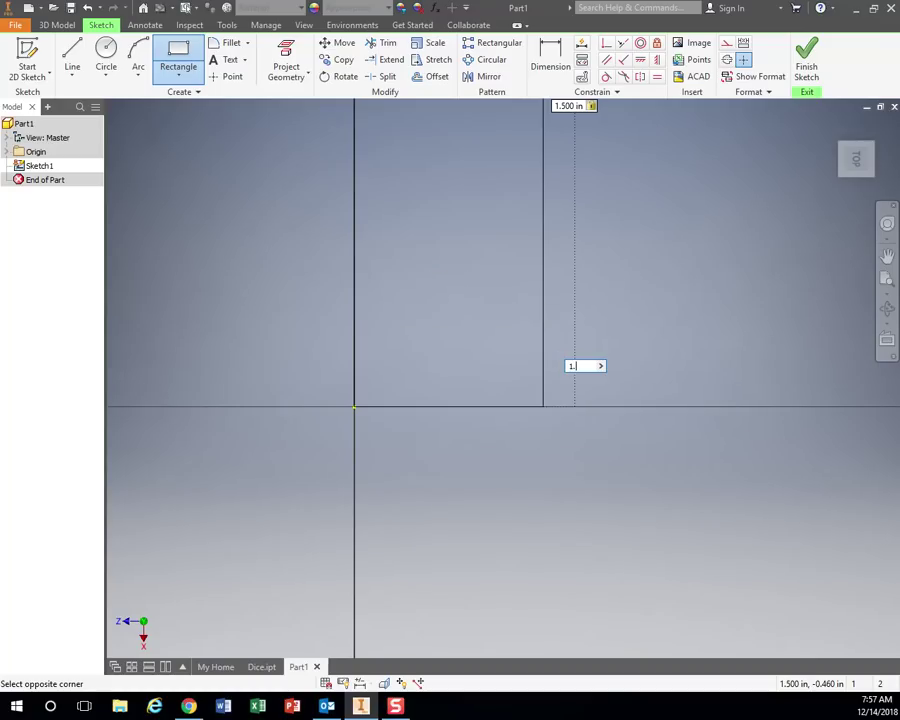
{"action": "type", "text": "5"}
{"action": "key", "text": "Return"}
{"action": "scroll", "coordinate": [550, 310], "scroll_direction": "down", "scroll_amount": 5}
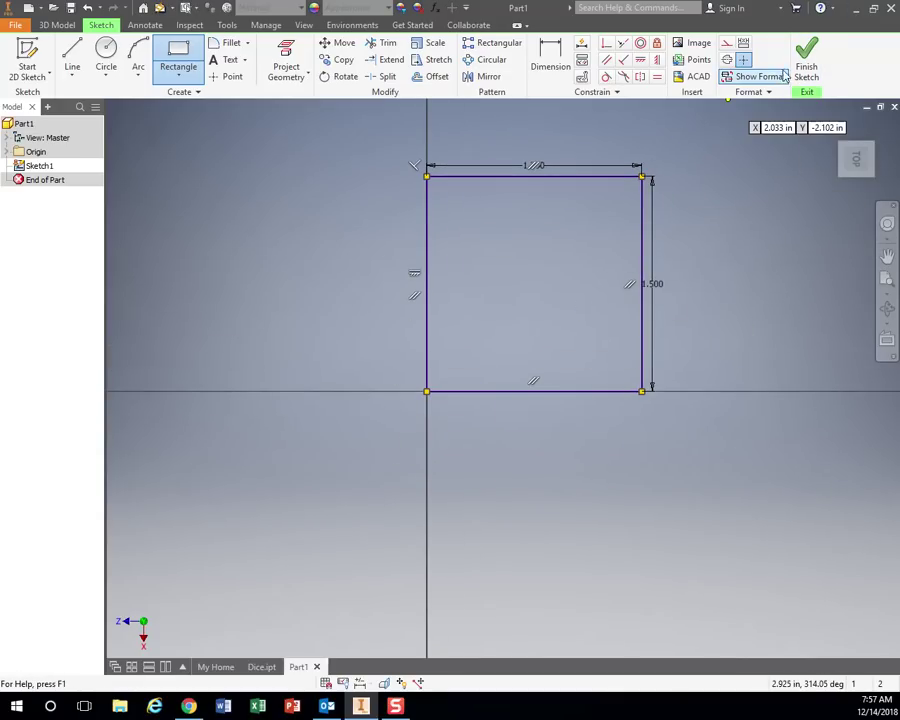
{"action": "left_click", "coordinate": [807, 60]}
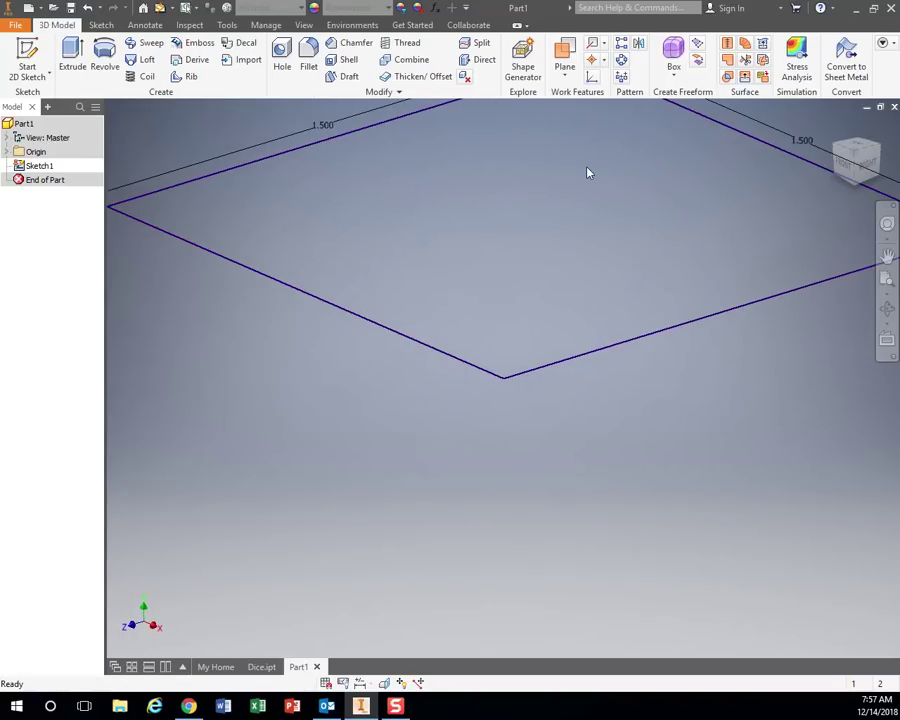
Extrude the square sketch 1.5 inches into a cube and orbit to inspect it
{"action": "middle_click_drag", "start_coordinate": [587, 178], "coordinate": [510, 405]}
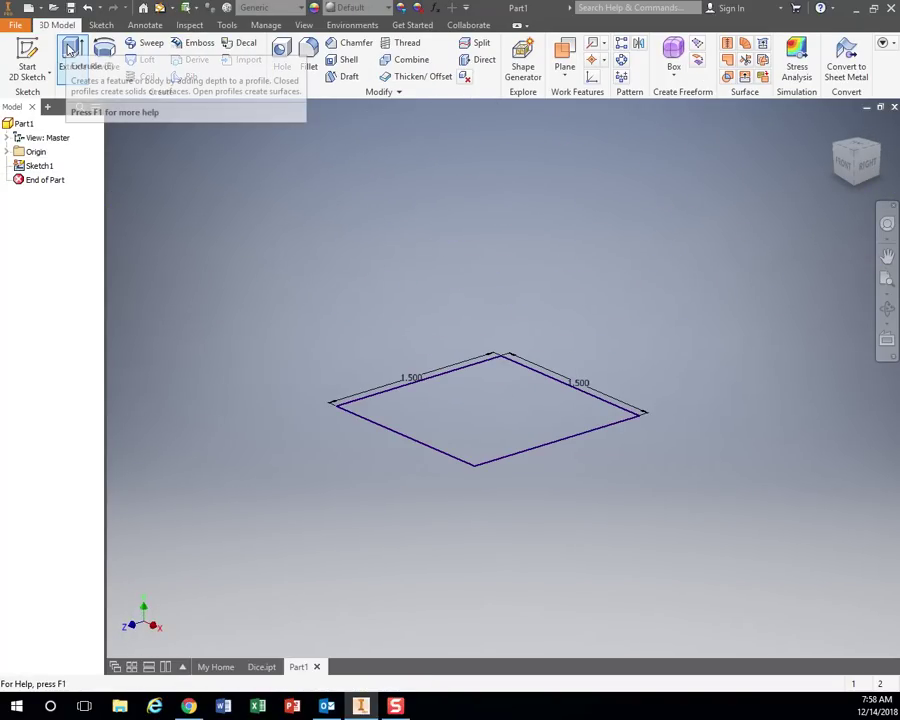
{"action": "left_click", "coordinate": [72, 52]}
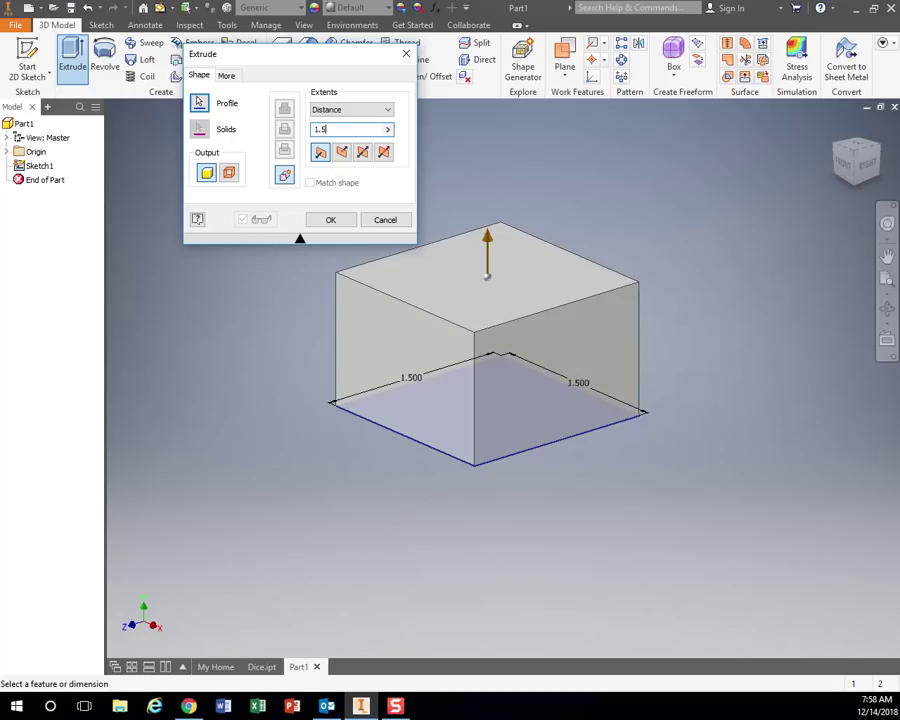
{"action": "key", "text": "Return"}
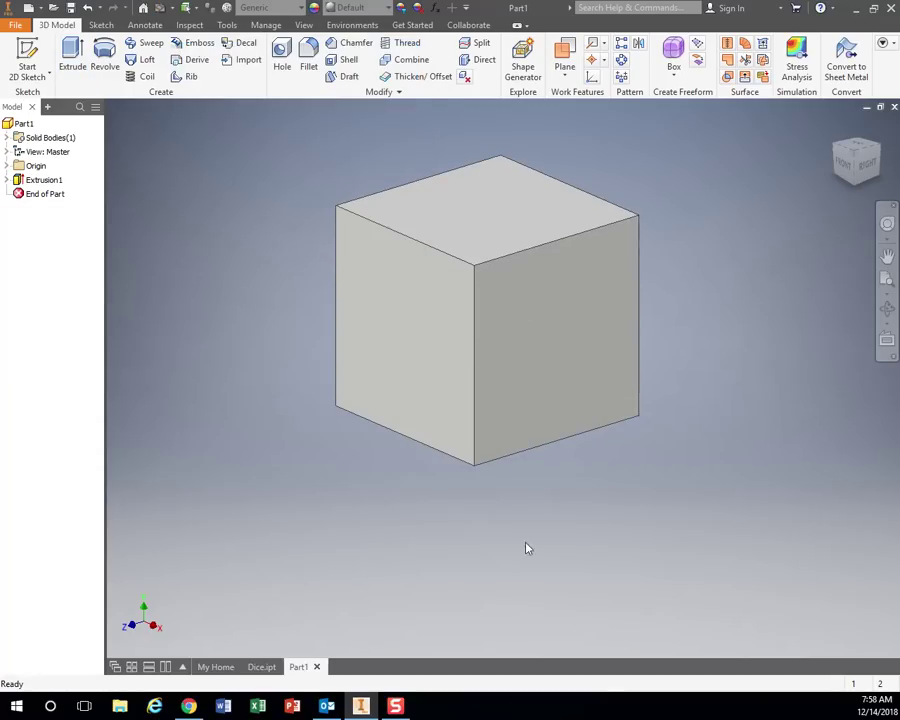
{"action": "middle_click_drag", "start_coordinate": [528, 548], "coordinate": [452, 253], "text": "shift"}
{"action": "scroll", "coordinate": [772, 347], "scroll_direction": "down", "scroll_amount": 3}
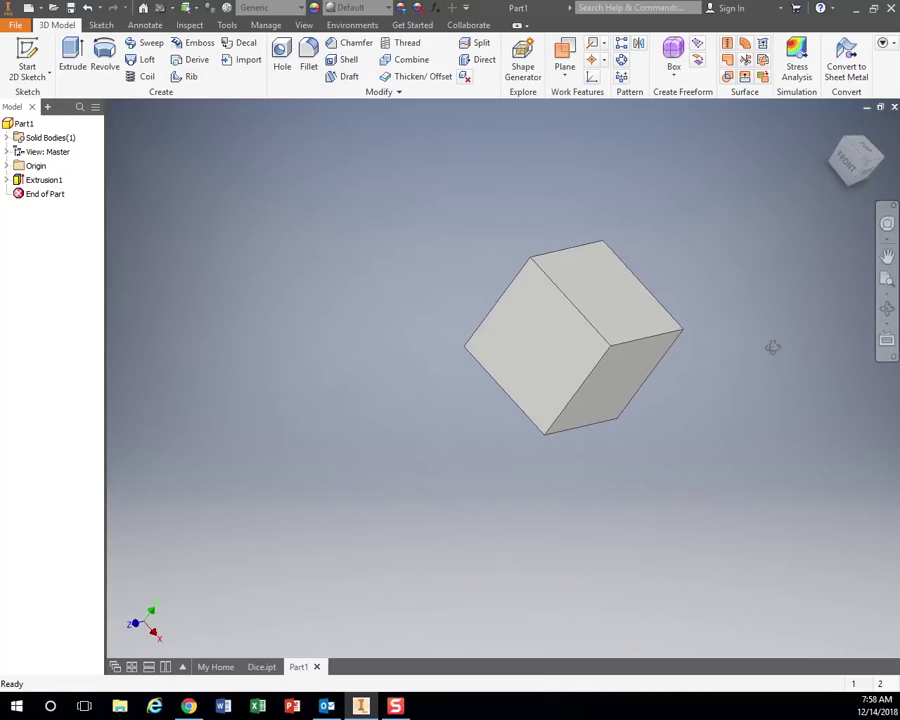
{"action": "mouse_move", "coordinate": [772, 347]}
{"action": "middle_mouse_down", "text": "shift"}
{"action": "mouse_move", "coordinate": [703, 313]}
{"action": "mouse_move", "coordinate": [500, 323]}
{"action": "mouse_move", "coordinate": [453, 372]}
{"action": "mouse_move", "coordinate": [468, 394]}
{"action": "mouse_move", "coordinate": [661, 368]}
{"action": "mouse_move", "coordinate": [635, 210]}
{"action": "mouse_move", "coordinate": [622, 205]}
{"action": "mouse_move", "coordinate": [603, 231]}
{"action": "mouse_move", "coordinate": [665, 255]}
{"action": "middle_mouse_up", "text": "shift"}
{"action": "scroll", "coordinate": [700, 240], "scroll_direction": "up", "scroll_amount": 3}
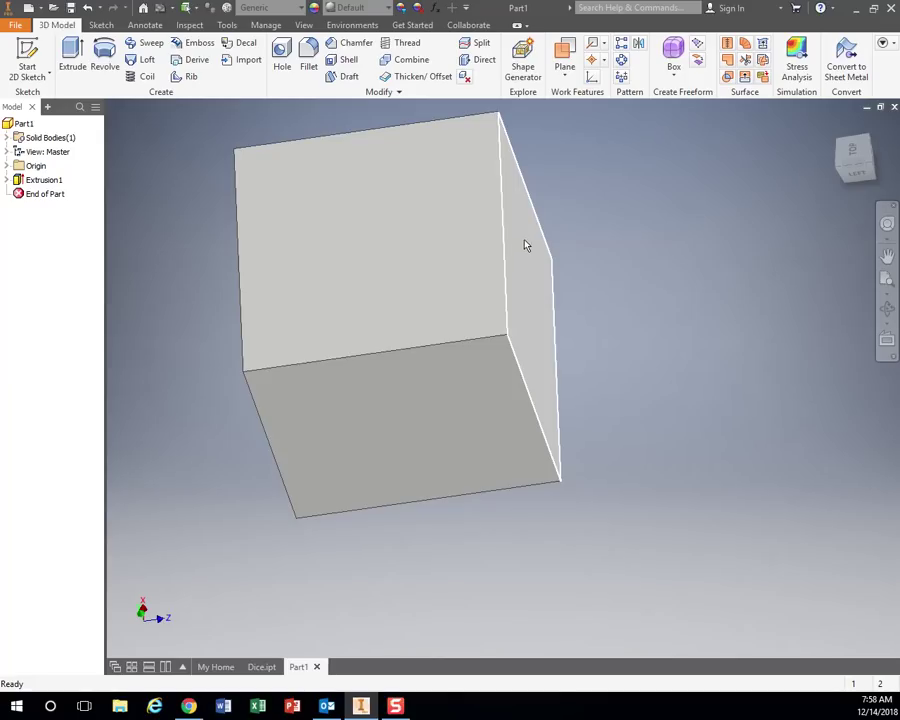
{"action": "left_click", "coordinate": [27, 56]}
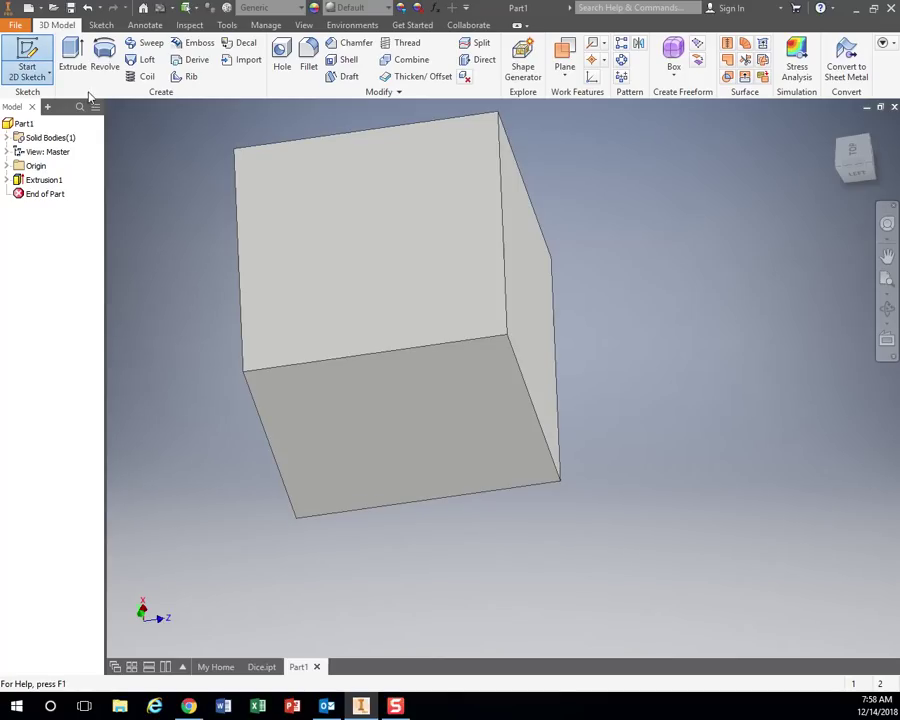
Sketch a .25-inch diameter circle near the upper-left corner of the cube's top face
{"action": "left_click", "coordinate": [400, 253]}
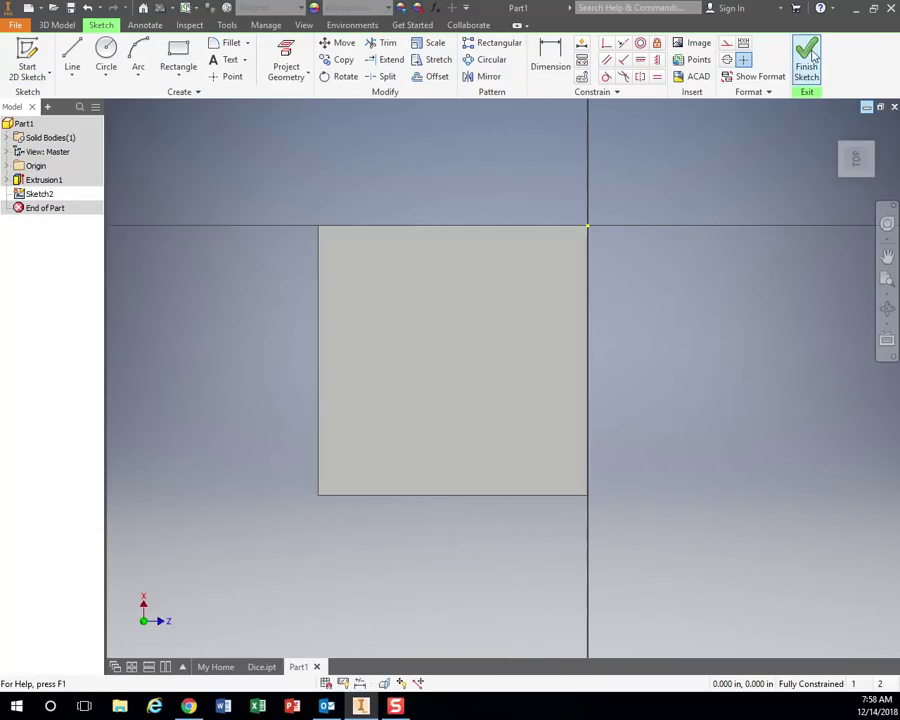
{"action": "left_click", "coordinate": [108, 47]}
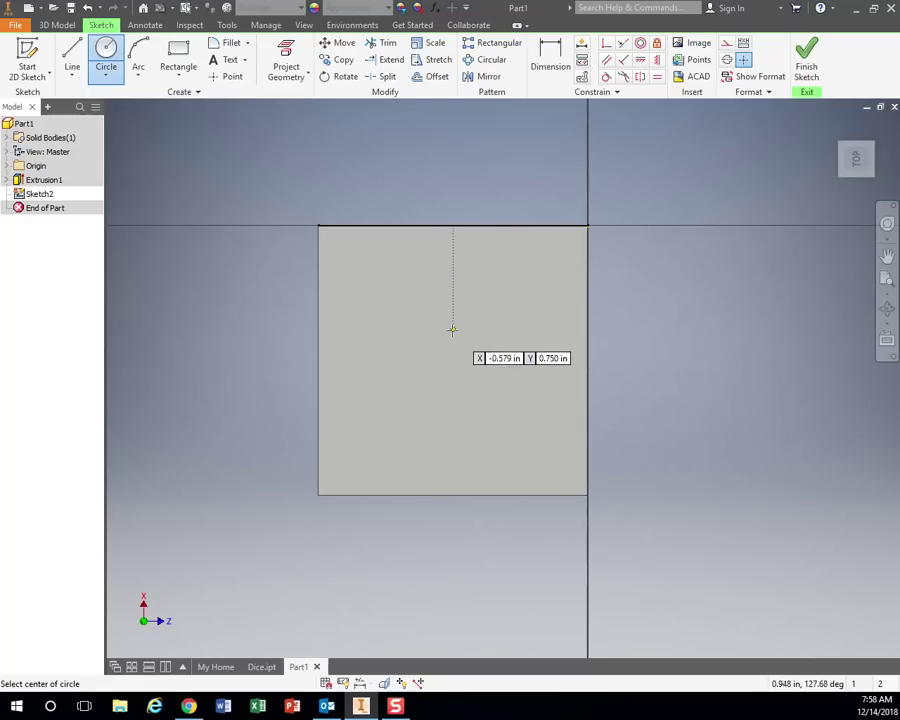
{"action": "left_click", "coordinate": [365, 279]}
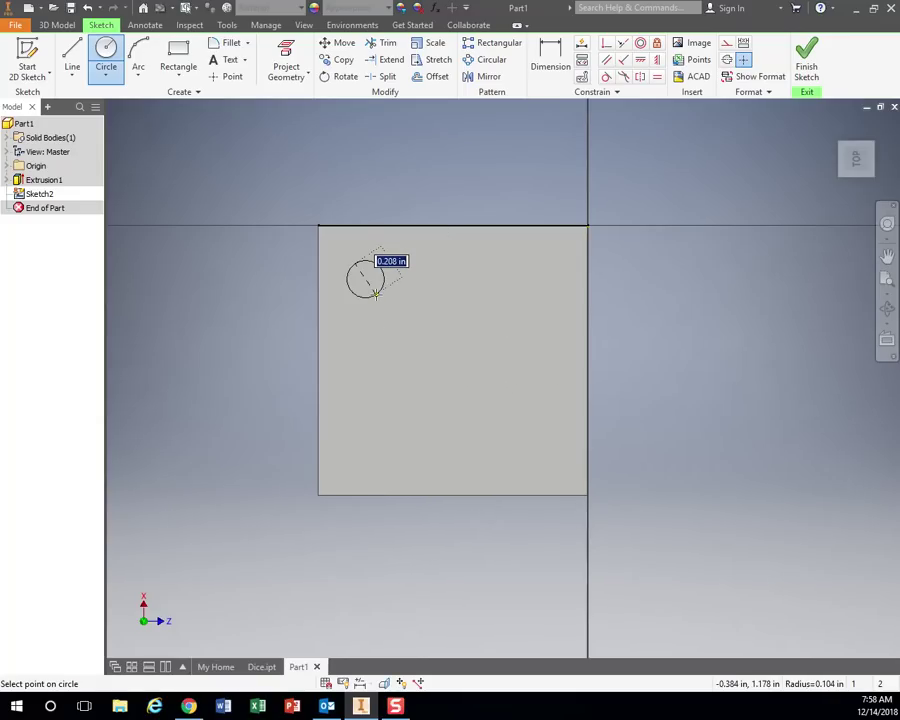
{"action": "type", "text": ".2"}
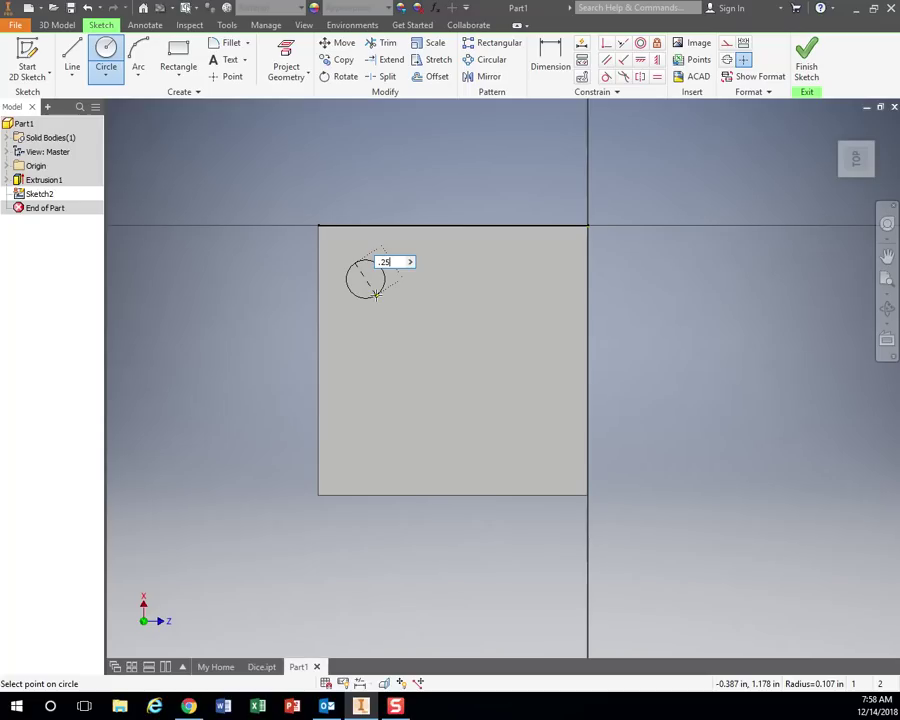
{"action": "type", "text": "5"}
{"action": "key", "text": "Return"}
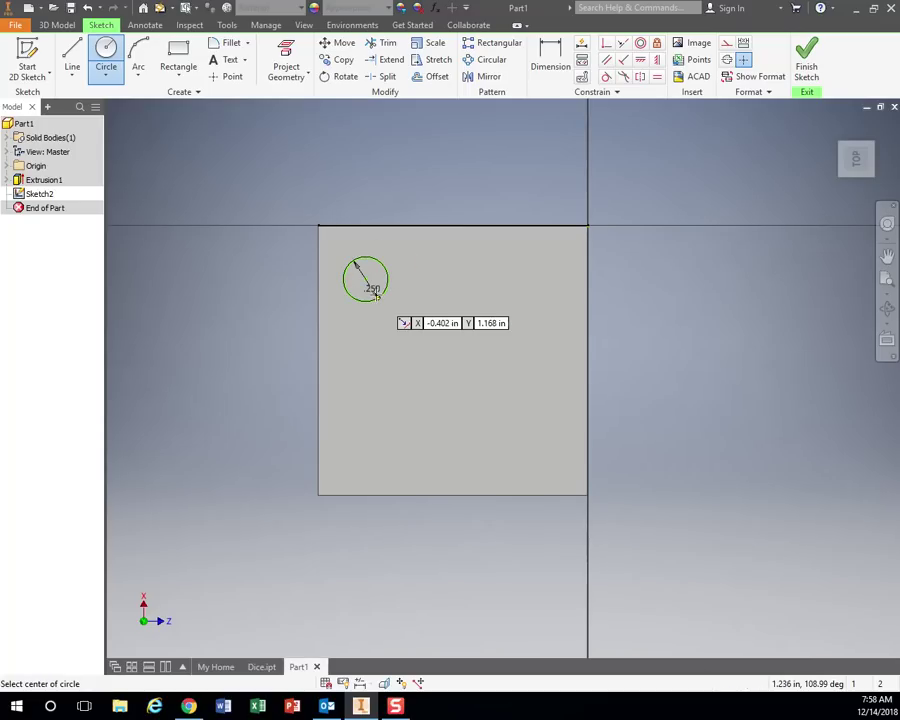
{"action": "left_click", "coordinate": [556, 55]}
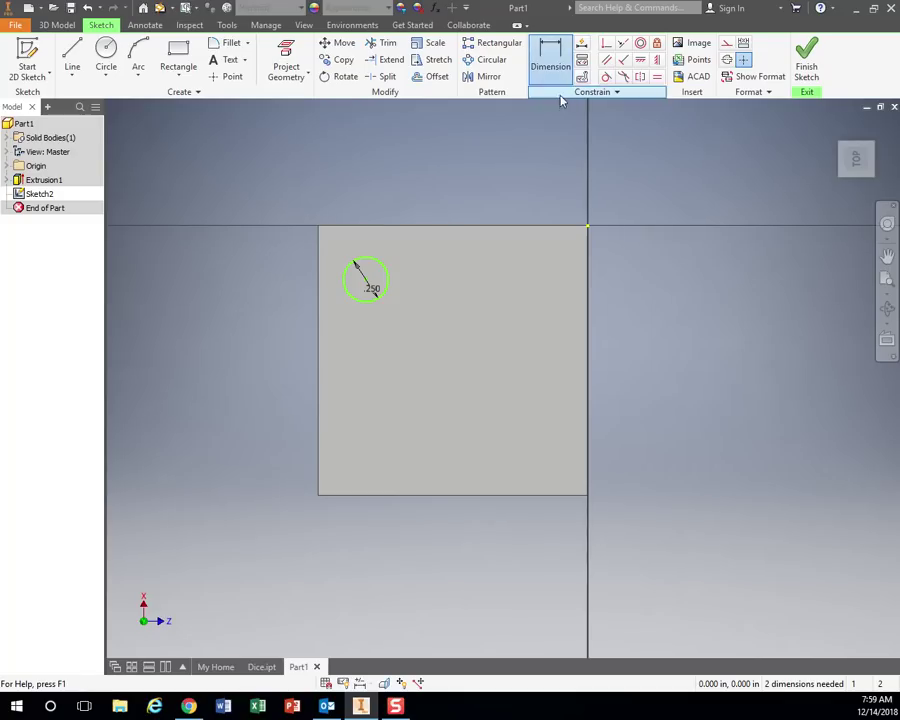
Dimension the circle .750 inch from the square's left edge
{"action": "left_click", "coordinate": [370, 287]}
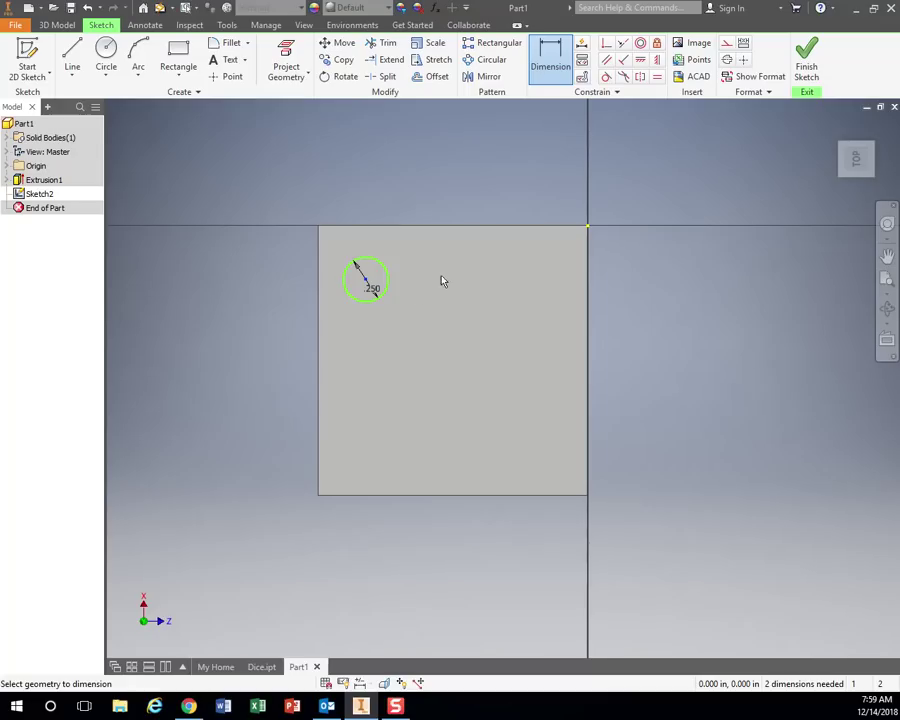
{"action": "left_click", "coordinate": [320, 281]}
{"action": "left_click", "coordinate": [335, 252]}
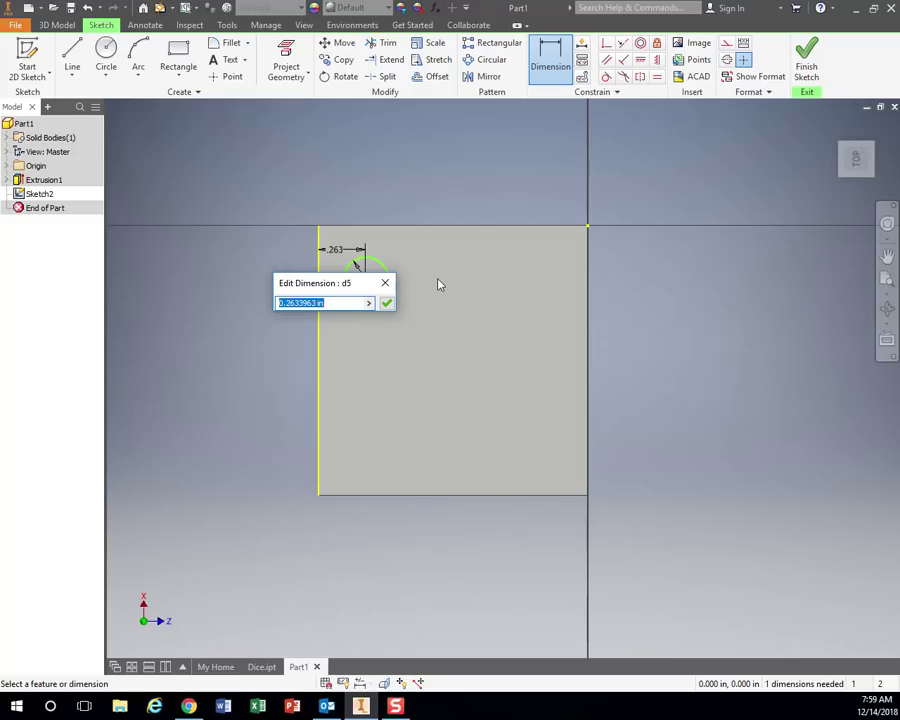
{"action": "type", "text": ".75"}
{"action": "key", "text": "Return"}
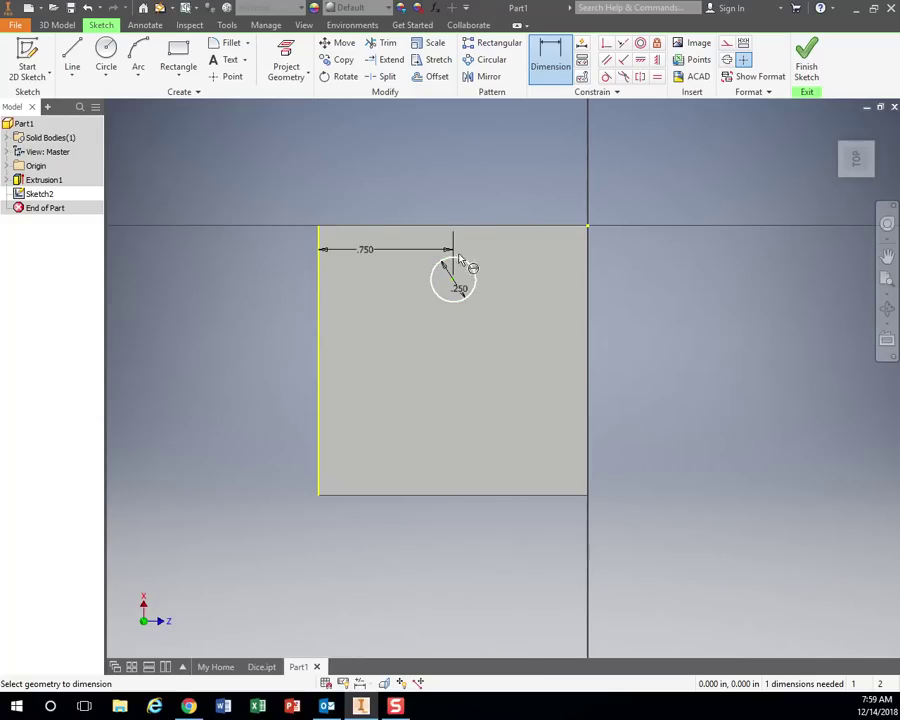
Dimension the circle's distance from the top edge equal to d5, .750 inch
{"action": "left_click", "coordinate": [546, 54]}
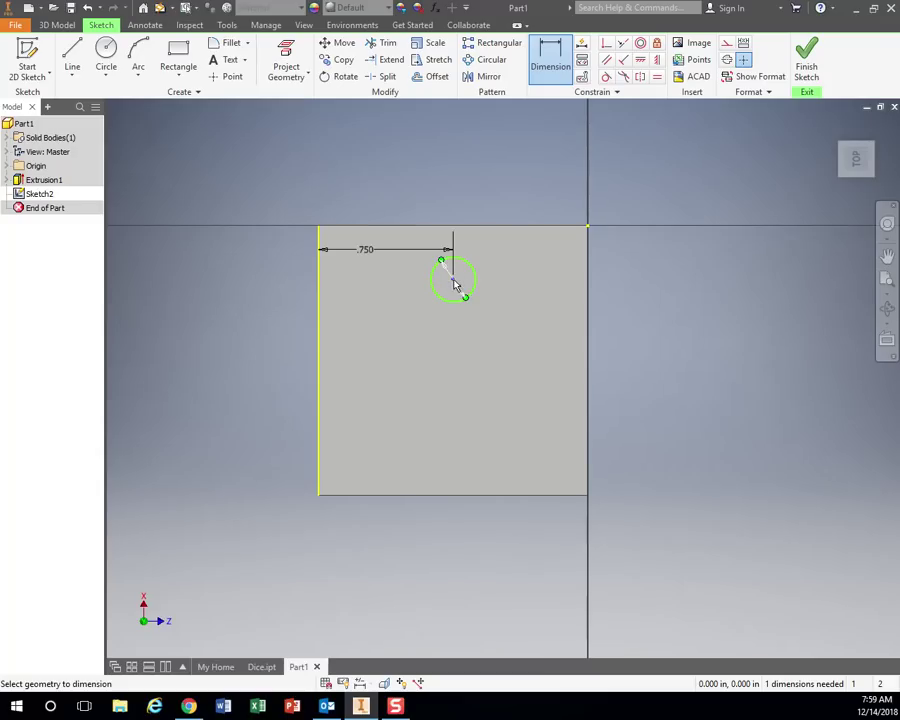
{"action": "left_click", "coordinate": [454, 284]}
{"action": "left_click", "coordinate": [474, 232]}
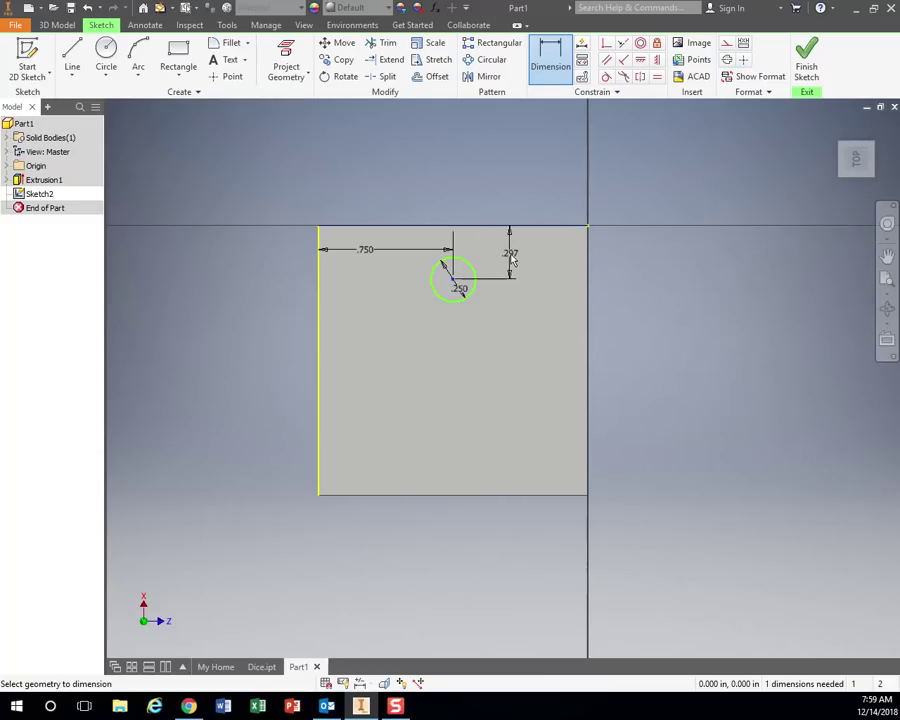
{"action": "left_click", "coordinate": [511, 259]}
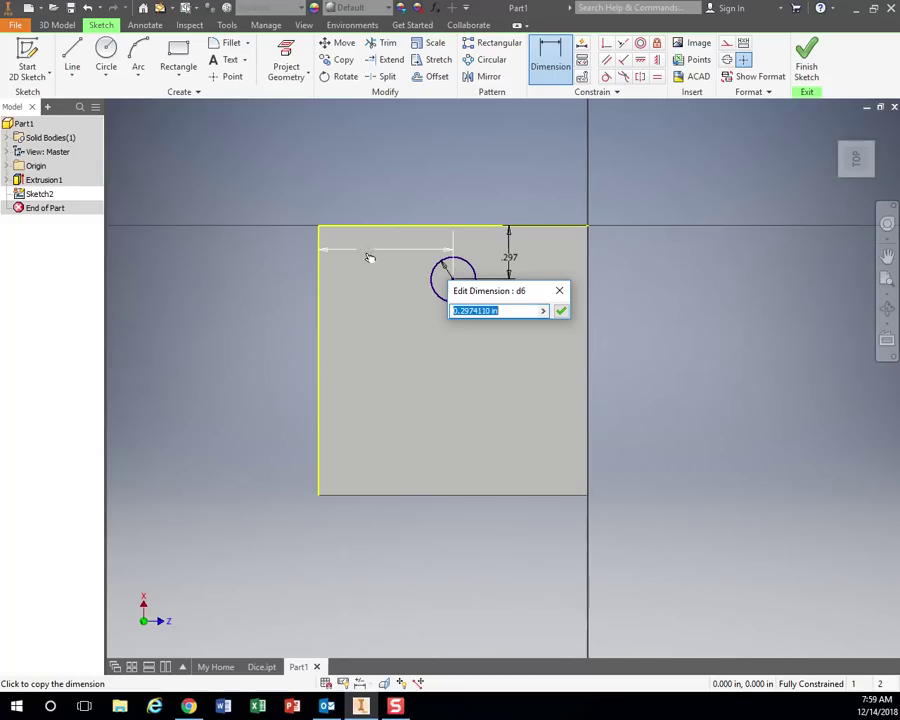
{"action": "left_click", "coordinate": [372, 254]}
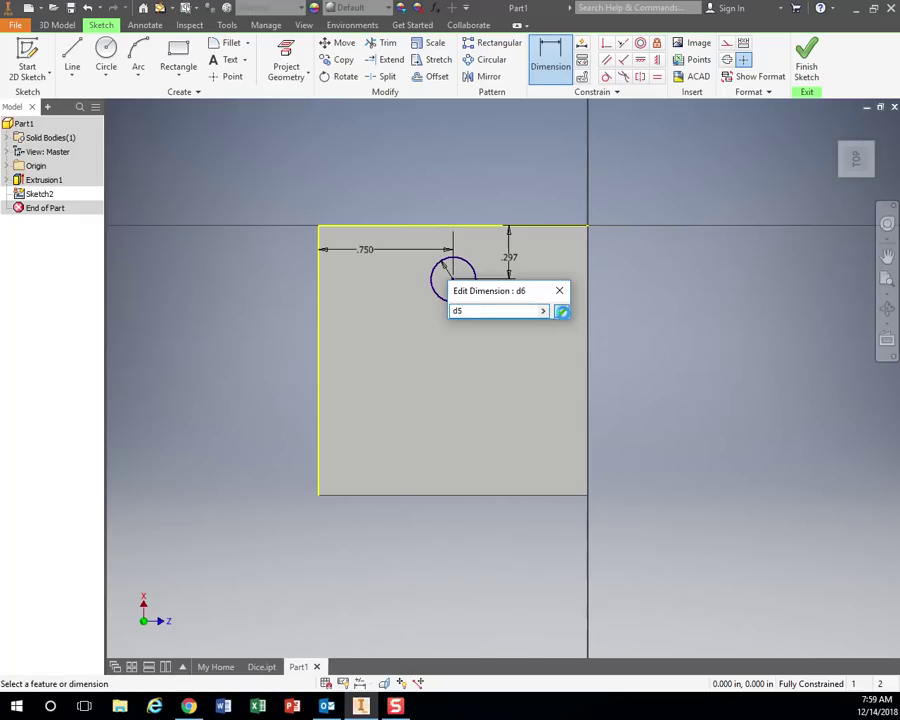
{"action": "left_click", "coordinate": [562, 311]}
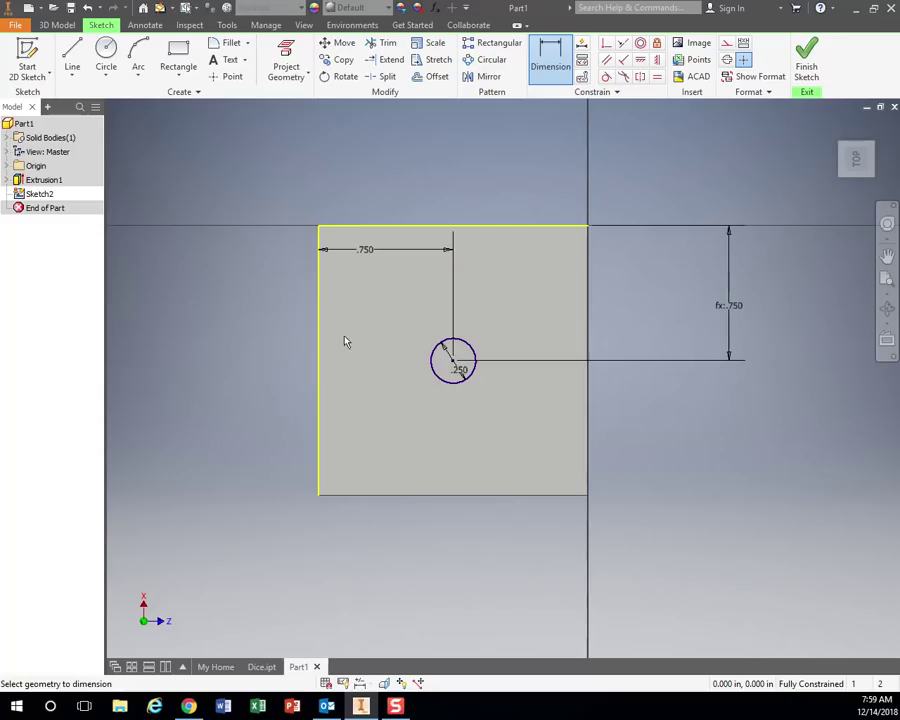
Re-edit the circle's left-edge dimension to .75 inch
{"action": "double_click", "coordinate": [368, 250]}
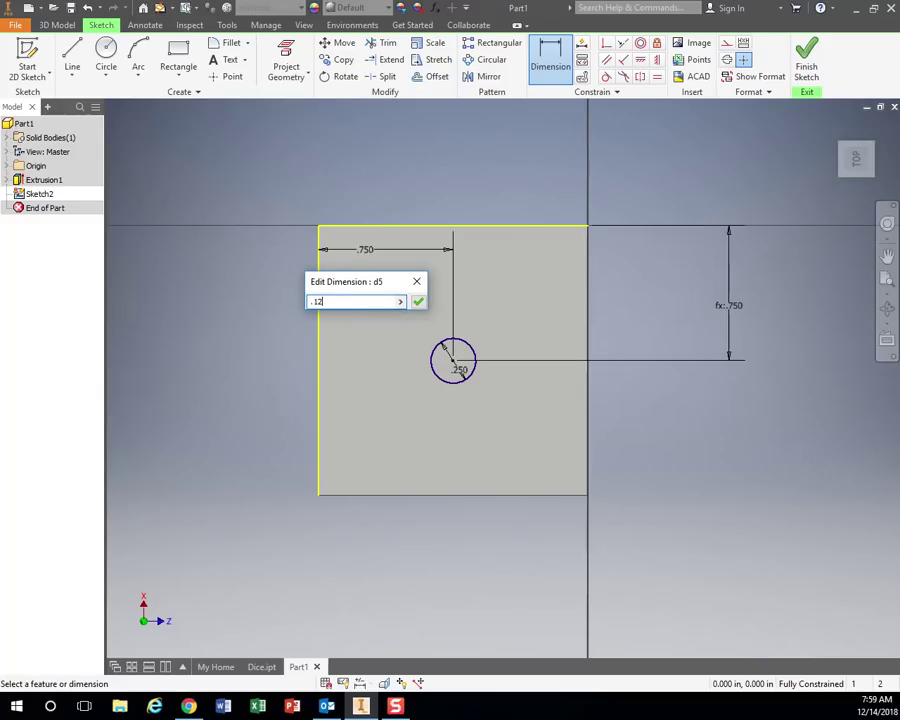
{"action": "key", "text": "Return"}
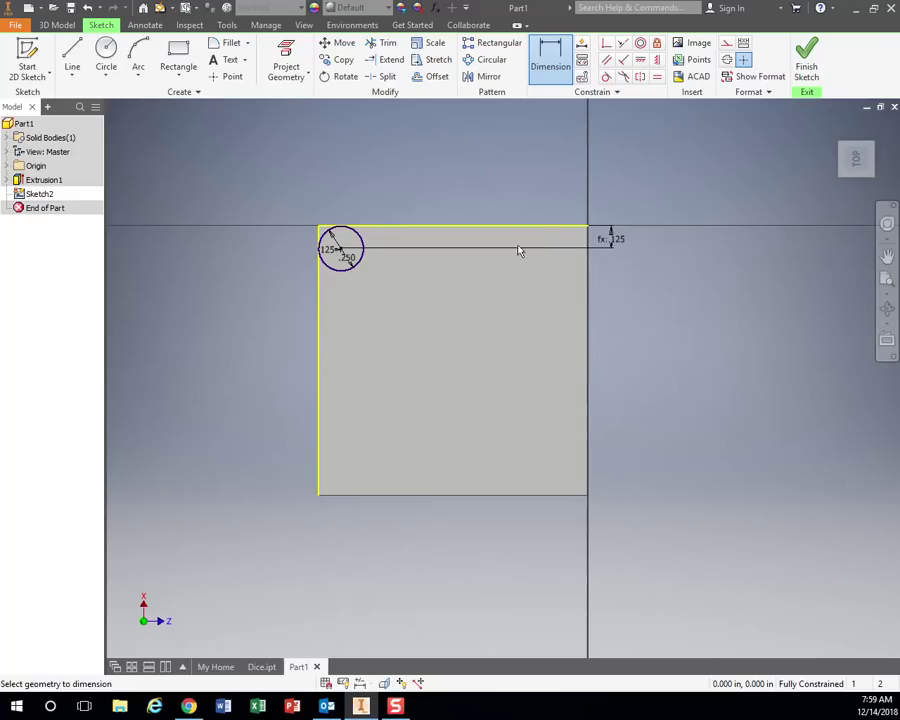
{"action": "left_click", "coordinate": [330, 250]}
{"action": "left_click", "coordinate": [331, 248]}
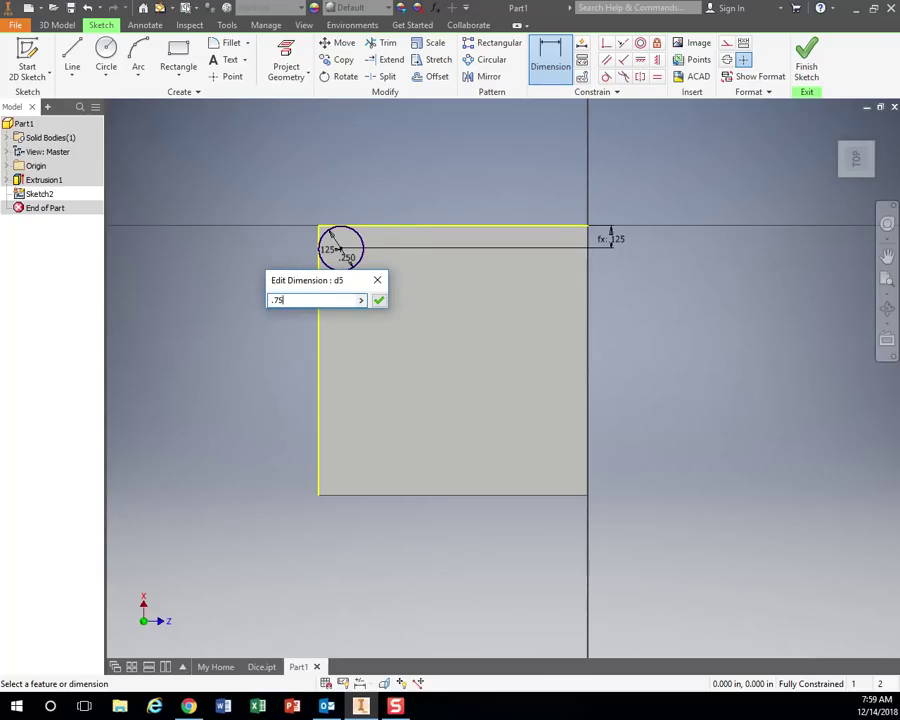
{"action": "key", "text": "Return"}
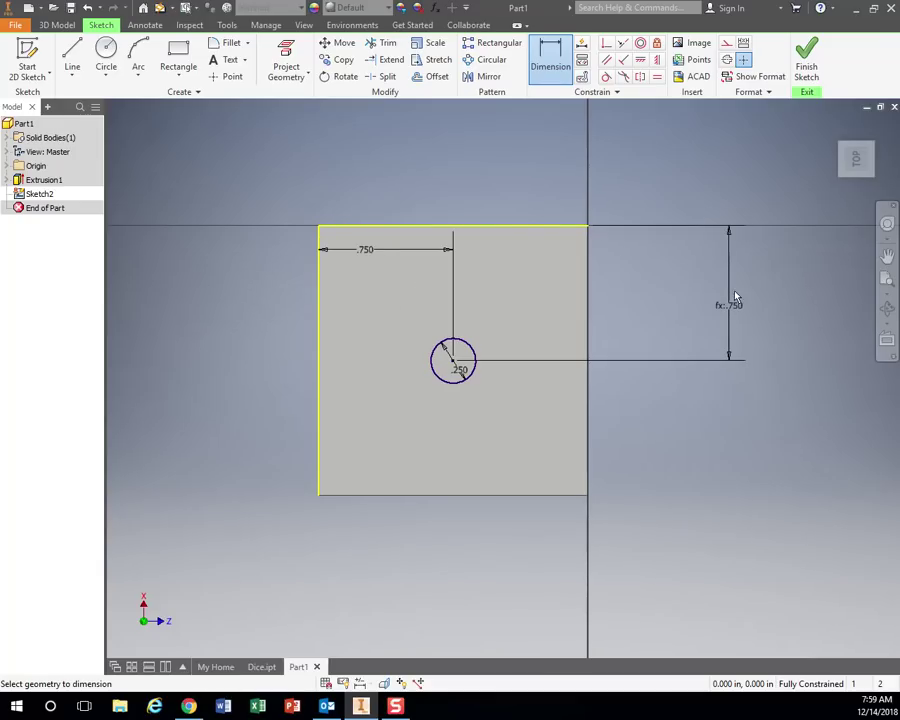
Finish the sketch and extrude-cut the .250 circle .125 inch deep into the cube
{"action": "left_click", "coordinate": [806, 57]}
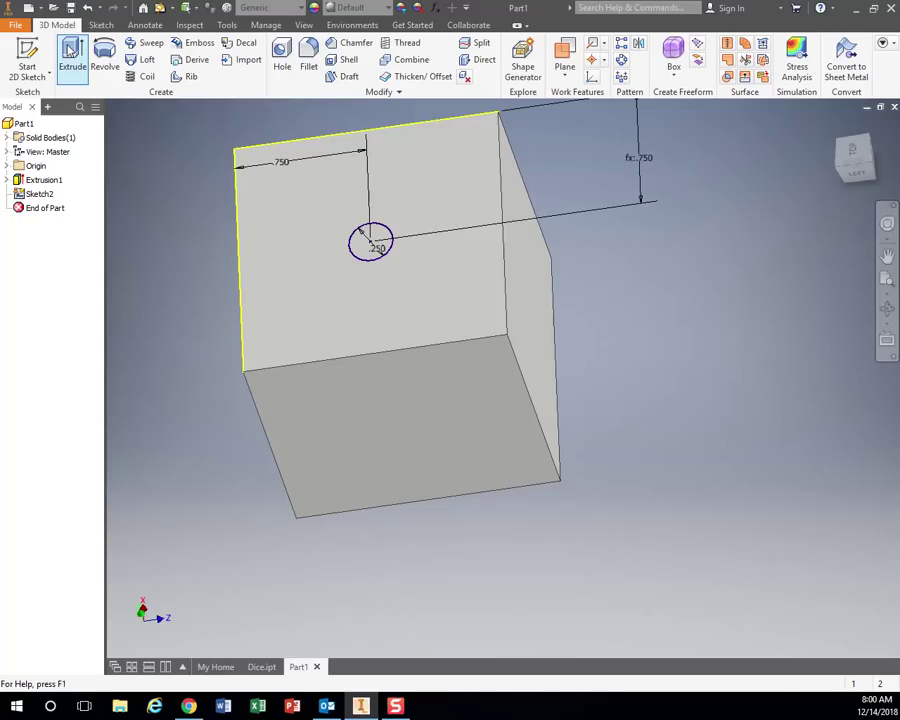
{"action": "left_click", "coordinate": [70, 48]}
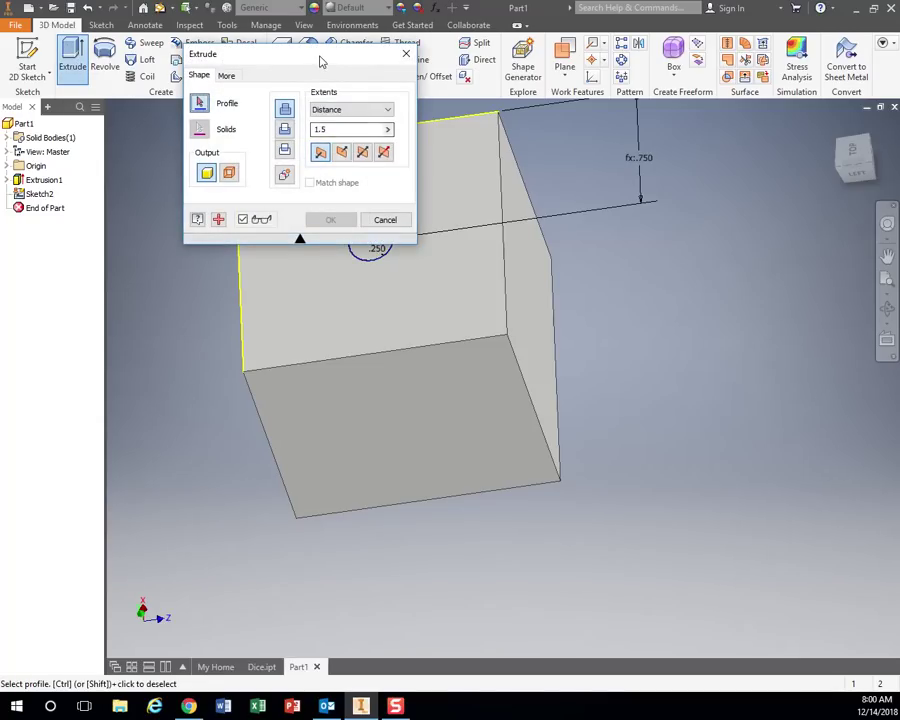
{"action": "left_click_drag", "start_coordinate": [320, 62], "coordinate": [196, 113]}
{"action": "left_click", "coordinate": [376, 252]}
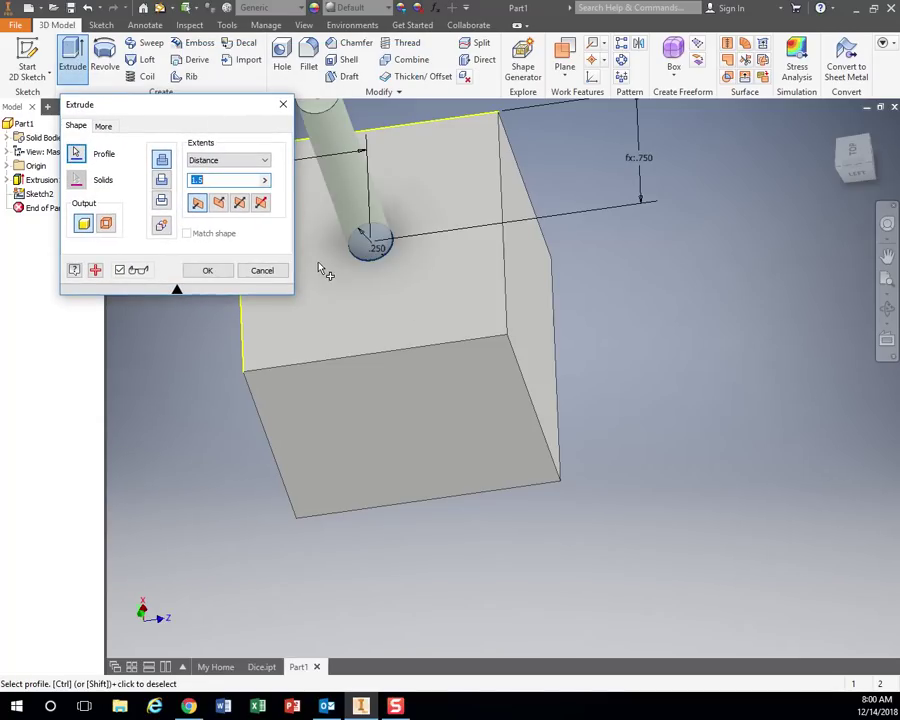
{"action": "scroll", "coordinate": [325, 266], "scroll_direction": "down", "scroll_amount": 2}
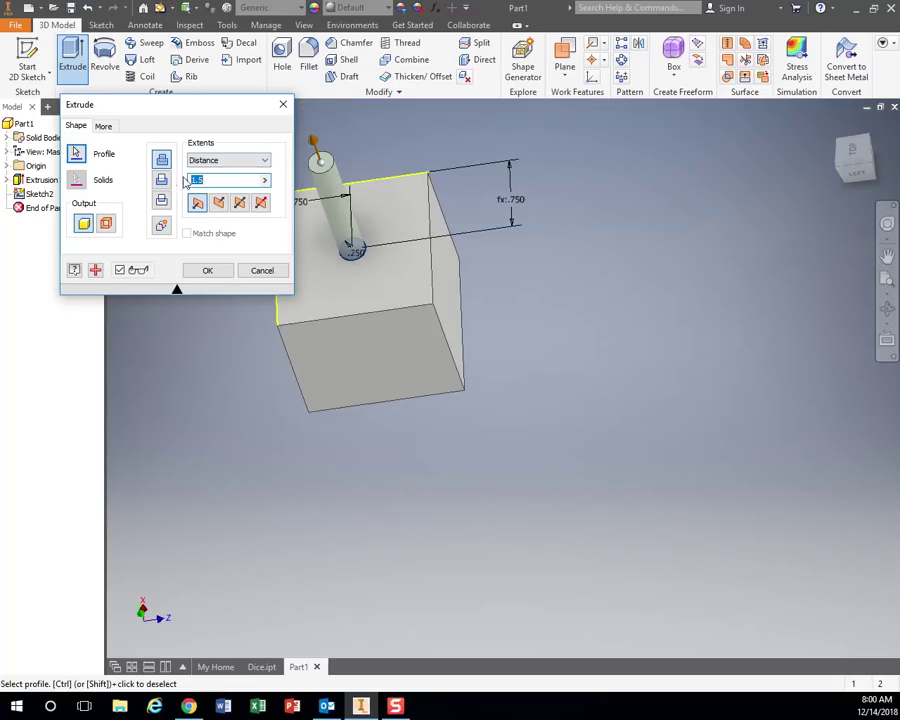
{"action": "left_click", "coordinate": [163, 180]}
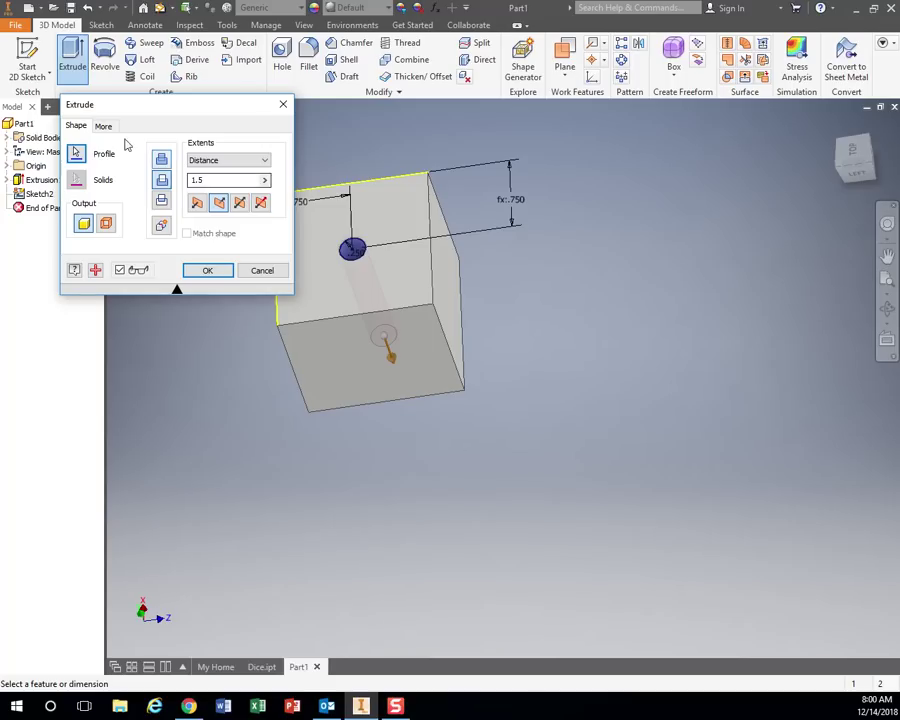
{"action": "middle_click_drag", "start_coordinate": [437, 449], "coordinate": [461, 538], "text": "shift"}
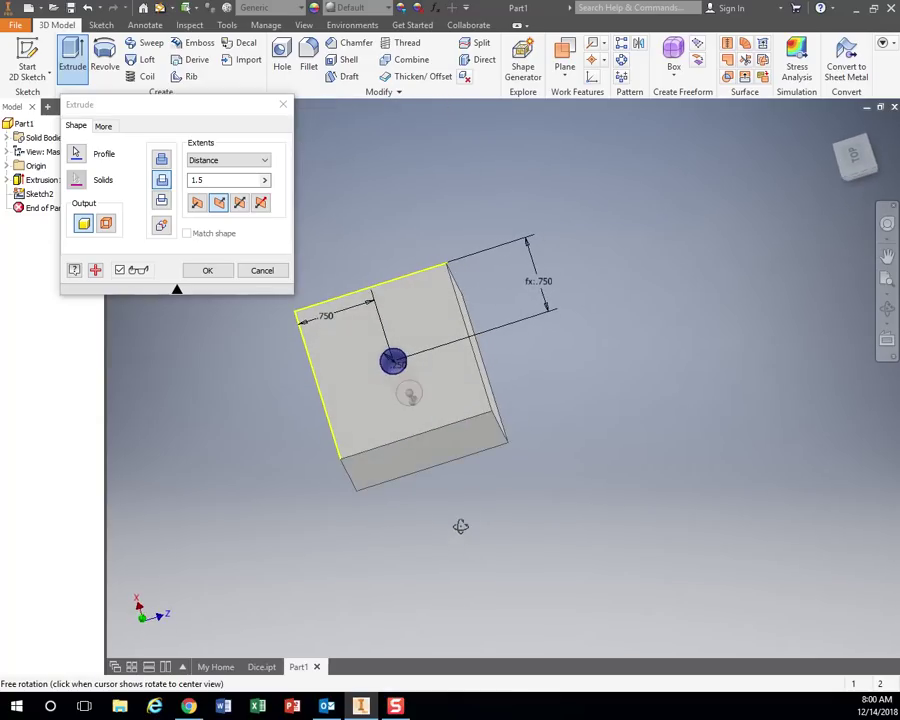
{"action": "left_click_drag", "start_coordinate": [460, 526], "coordinate": [478, 521]}
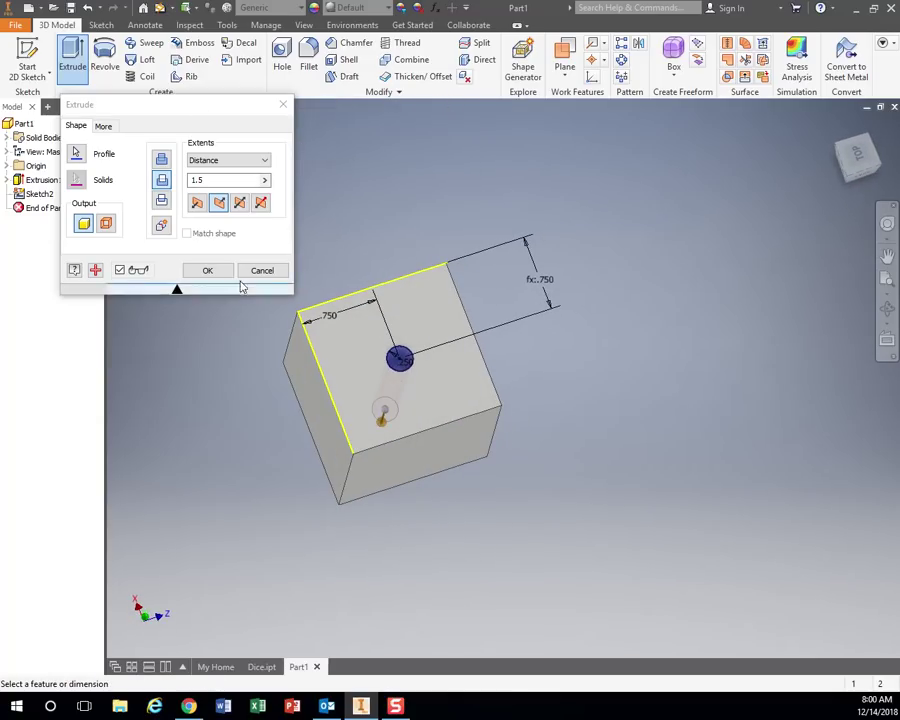
{"action": "left_click", "coordinate": [187, 179]}
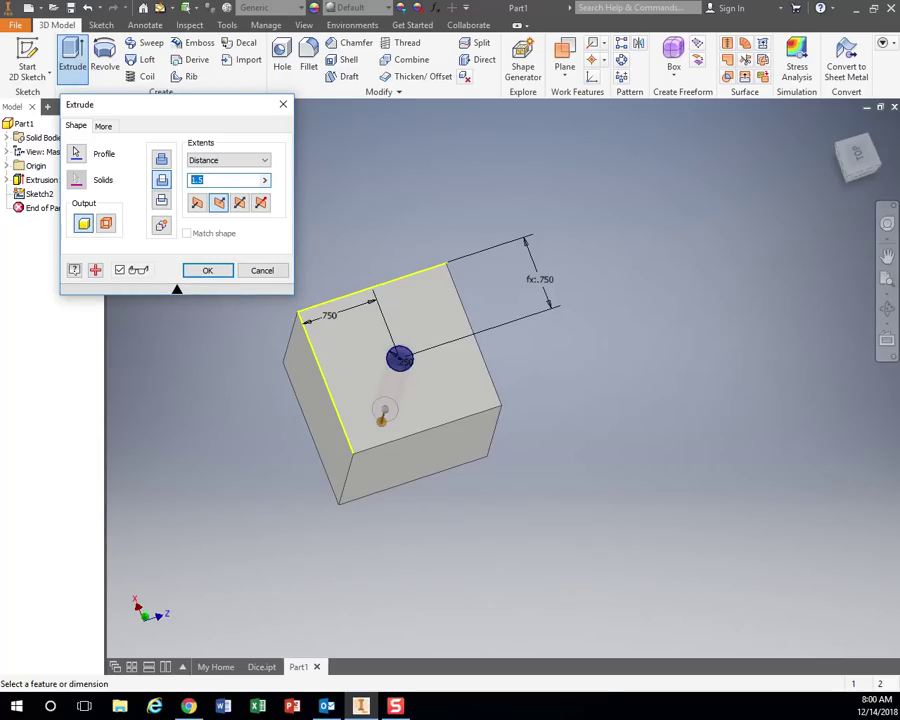
{"action": "type", "text": "1"}
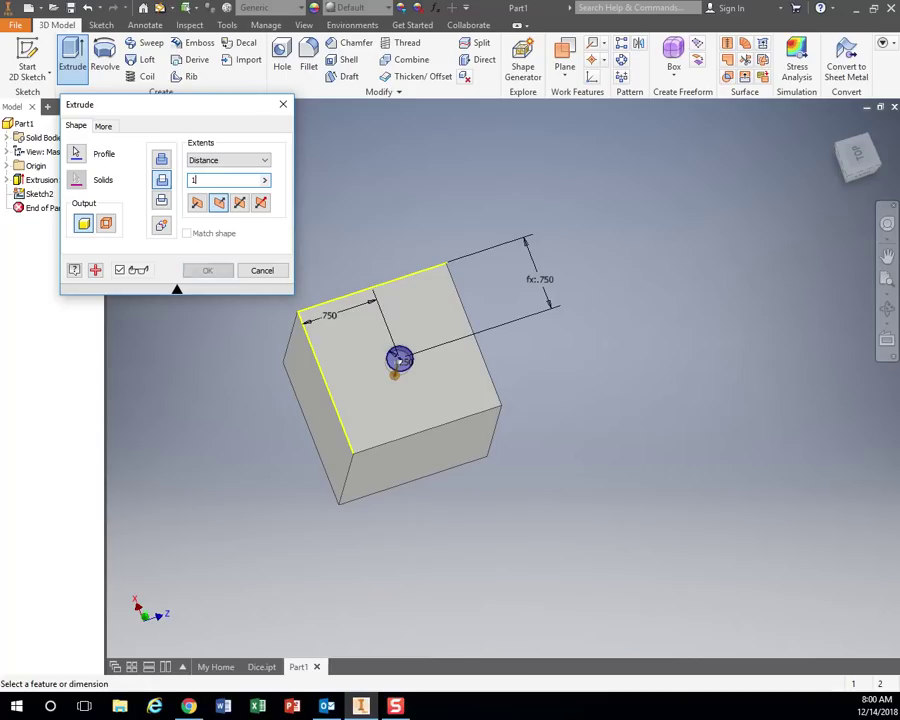
{"action": "type", "text": ".125"}
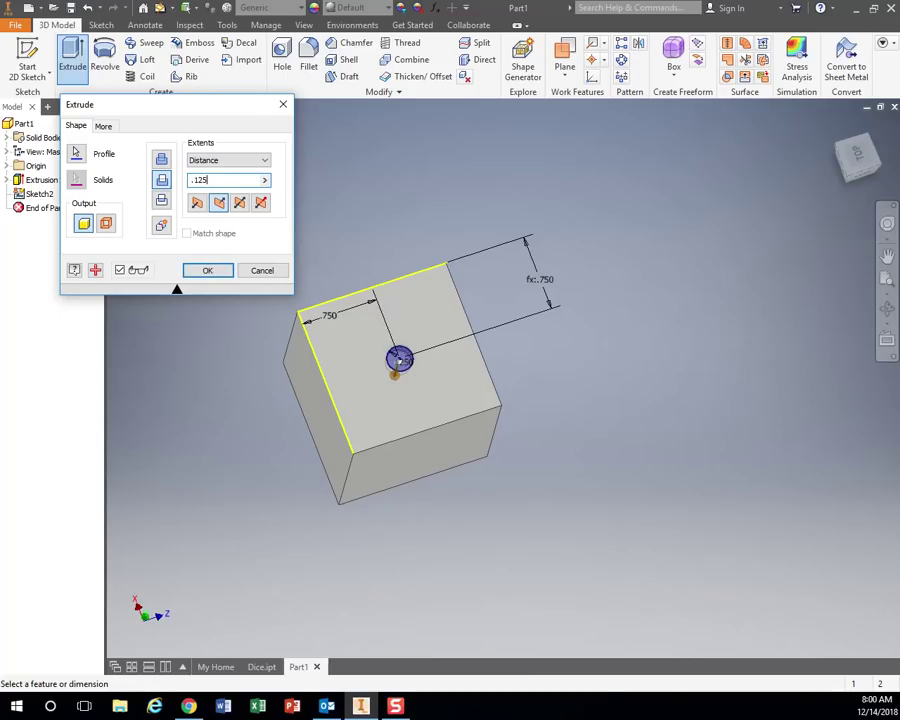
{"action": "key", "text": "Return"}
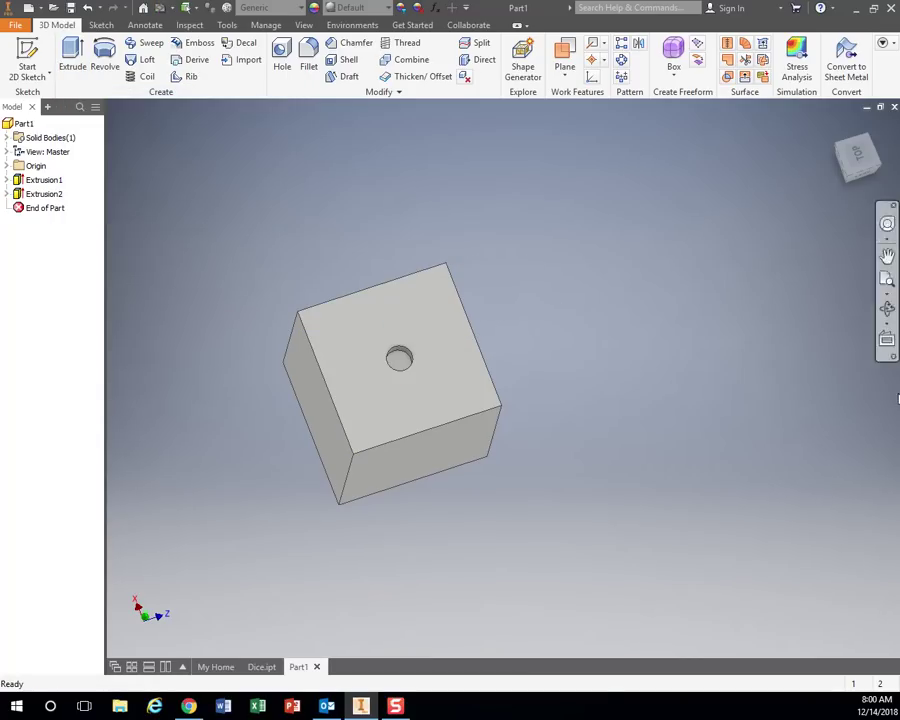
Orbit the cube and start a new sketch on its back face
{"action": "key", "text": "F4"}
{"action": "left_click_drag", "start_coordinate": [515, 450], "coordinate": [526, 440]}
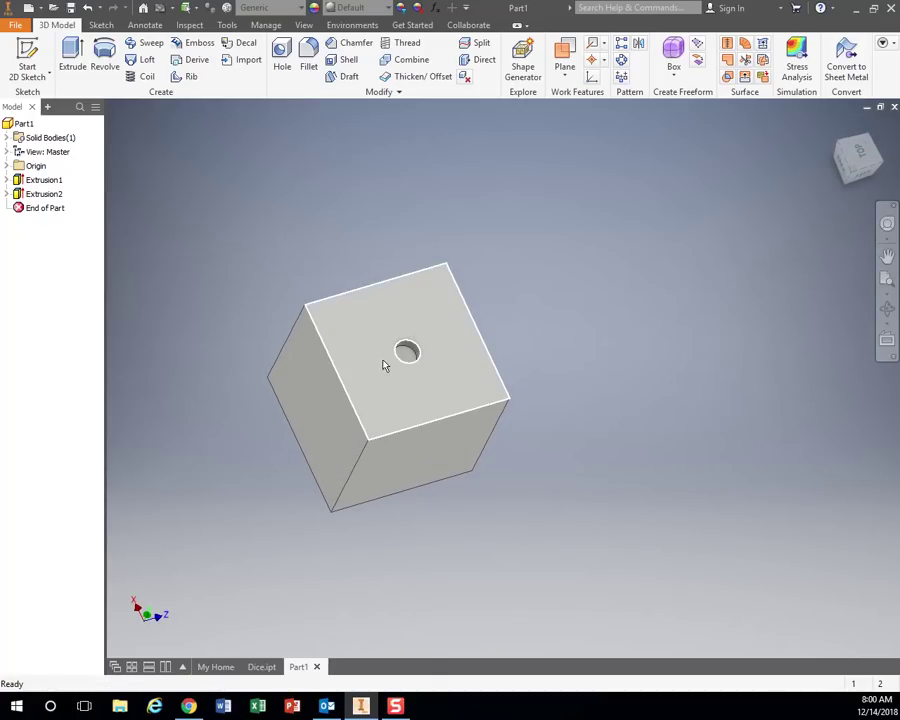
{"action": "key", "text": "F4"}
{"action": "mouse_move", "coordinate": [625, 466]}
{"action": "left_mouse_down"}
{"action": "mouse_move", "coordinate": [605, 434]}
{"action": "mouse_move", "coordinate": [615, 458]}
{"action": "left_mouse_up"}
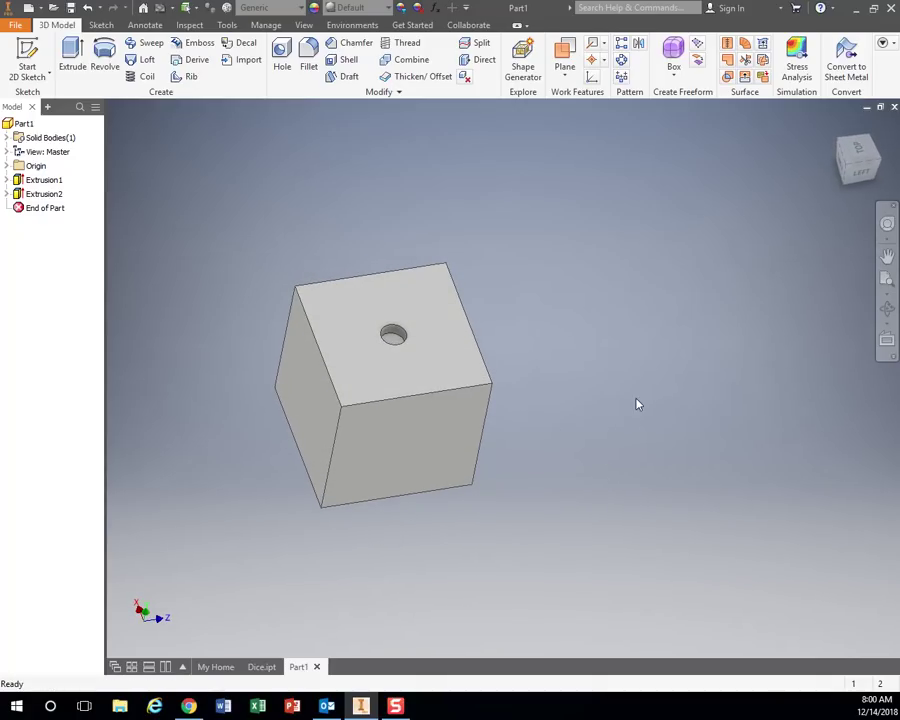
{"action": "key", "text": "F4"}
{"action": "mouse_move", "coordinate": [643, 401]}
{"action": "left_mouse_down"}
{"action": "mouse_move", "coordinate": [654, 386]}
{"action": "mouse_move", "coordinate": [689, 388]}
{"action": "mouse_move", "coordinate": [640, 400]}
{"action": "left_mouse_up"}
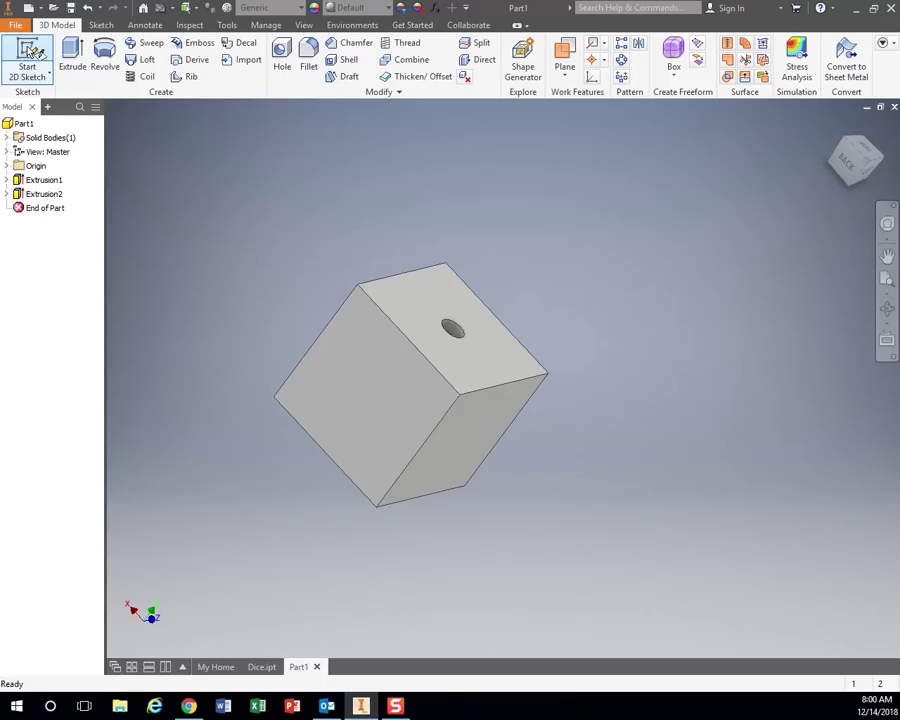
{"action": "left_click", "coordinate": [30, 50]}
{"action": "left_click", "coordinate": [370, 403]}
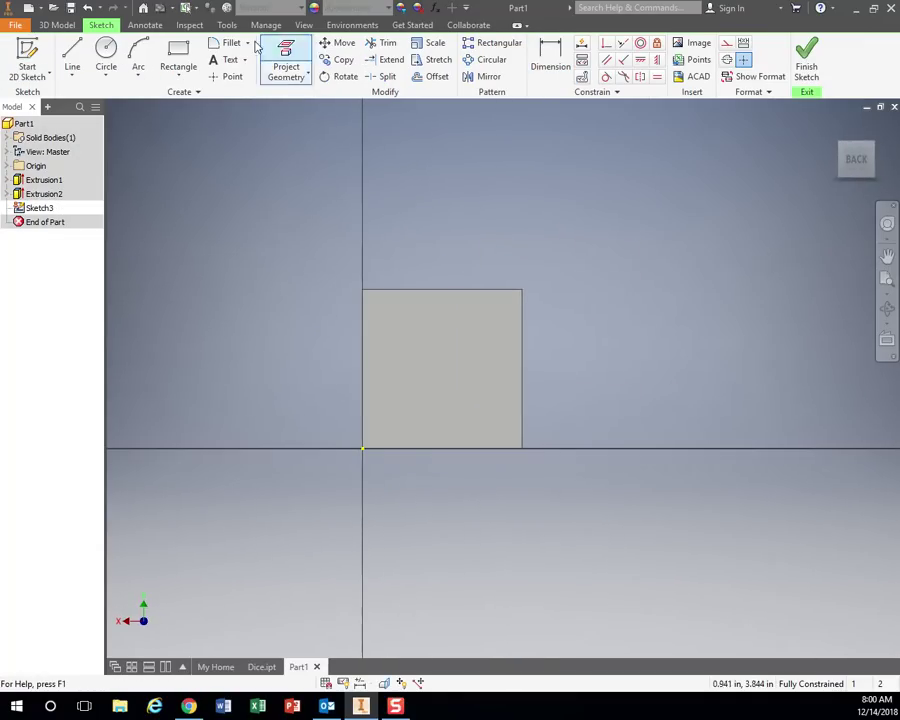
Draw a corner-to-corner diagonal with a .25 circle near lower-left and a larger circle near upper-right
{"action": "left_click", "coordinate": [79, 57]}
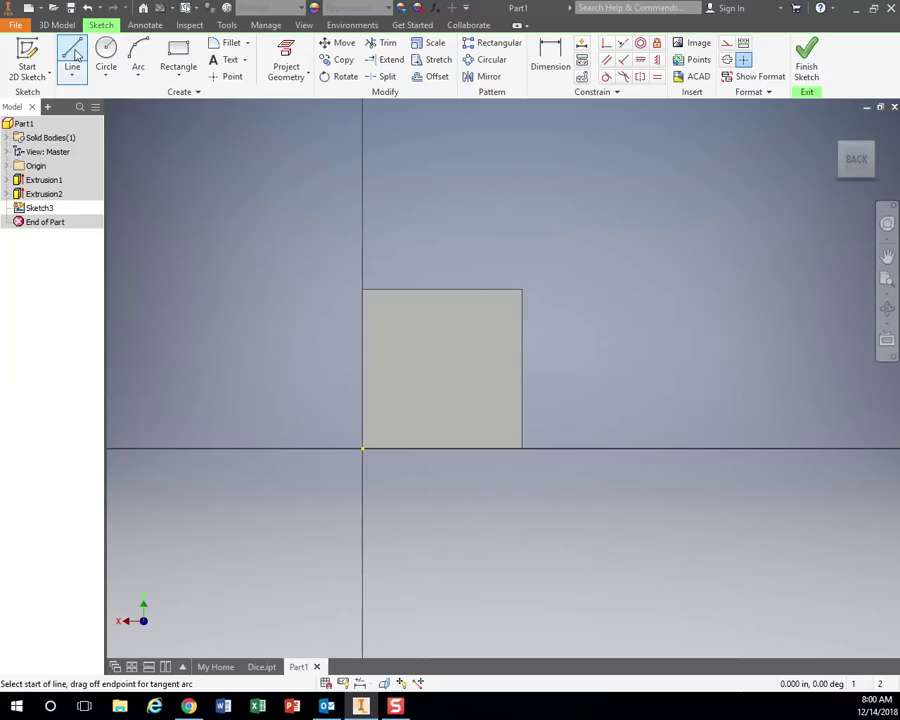
{"action": "left_click", "coordinate": [362, 448]}
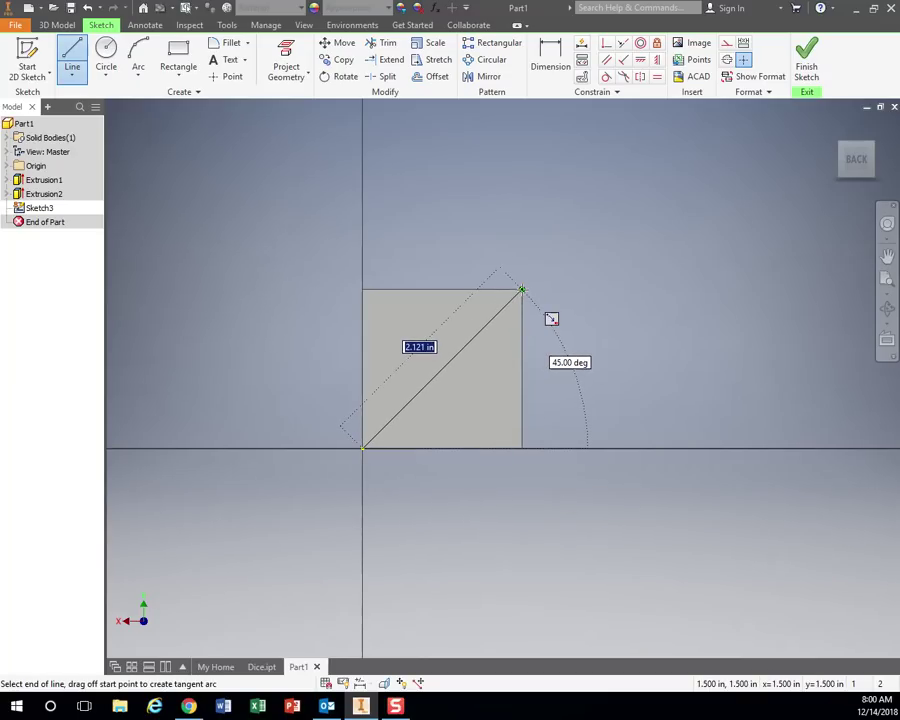
{"action": "left_click", "coordinate": [521, 290]}
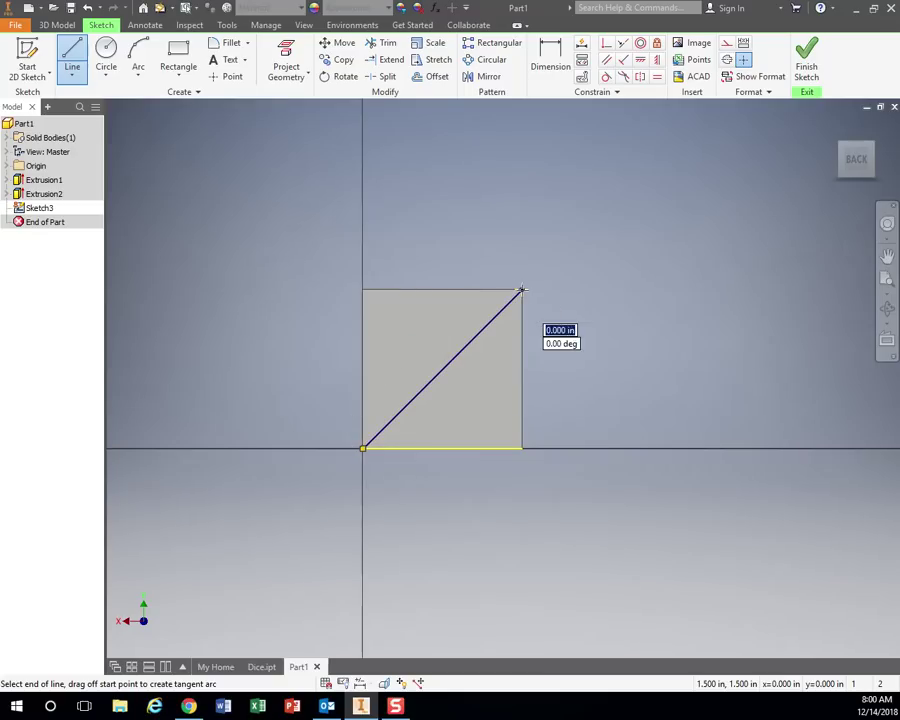
{"action": "left_click", "coordinate": [105, 58]}
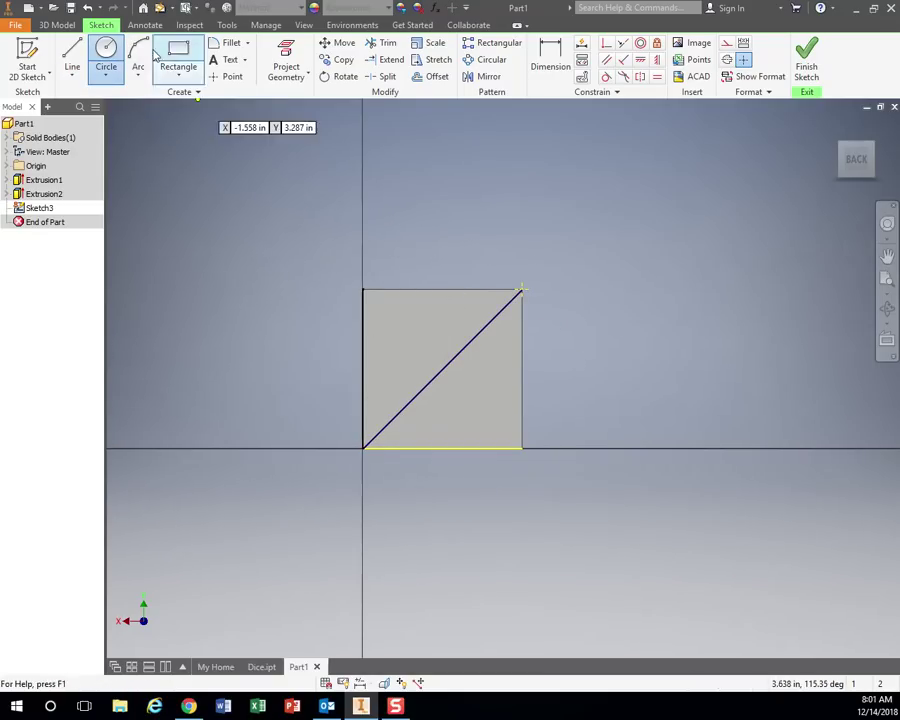
{"action": "left_click", "coordinate": [400, 409]}
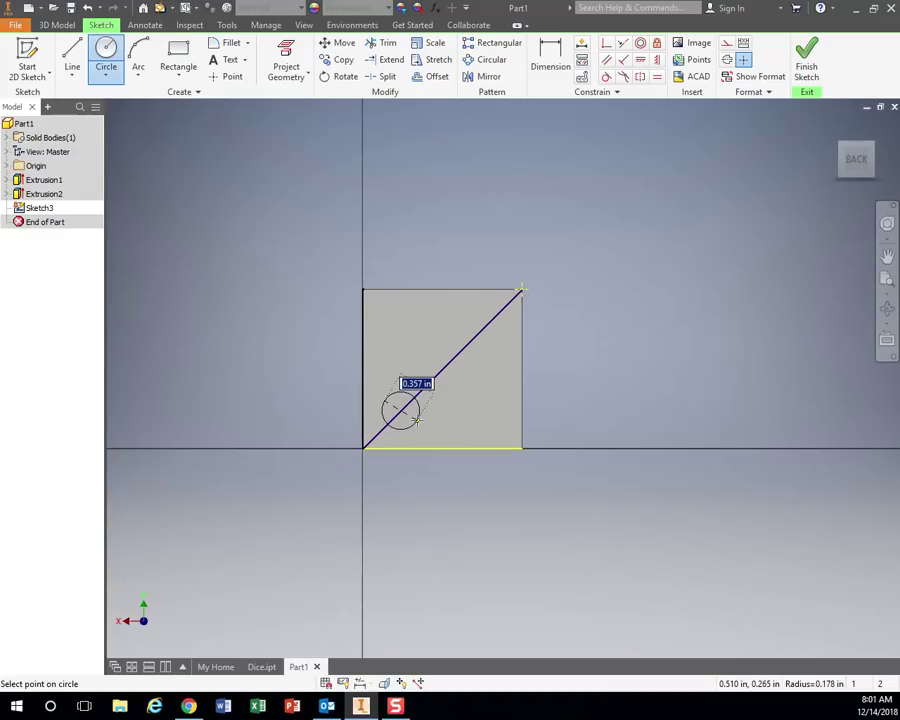
{"action": "type", "text": ".25"}
{"action": "key", "text": "Return"}
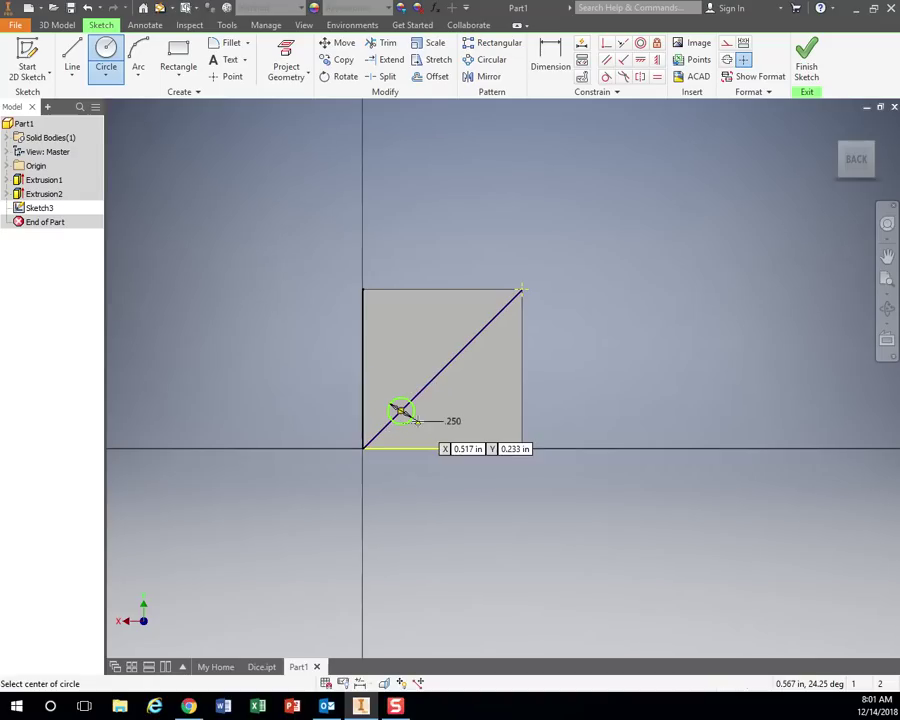
{"action": "left_click", "coordinate": [473, 337]}
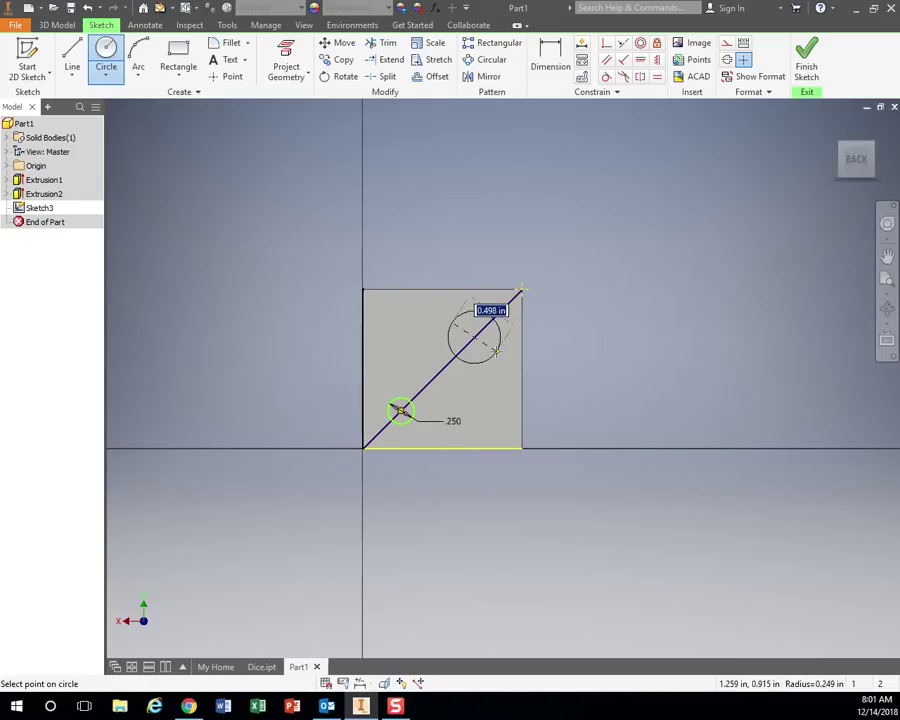
{"action": "left_click", "coordinate": [497, 350]}
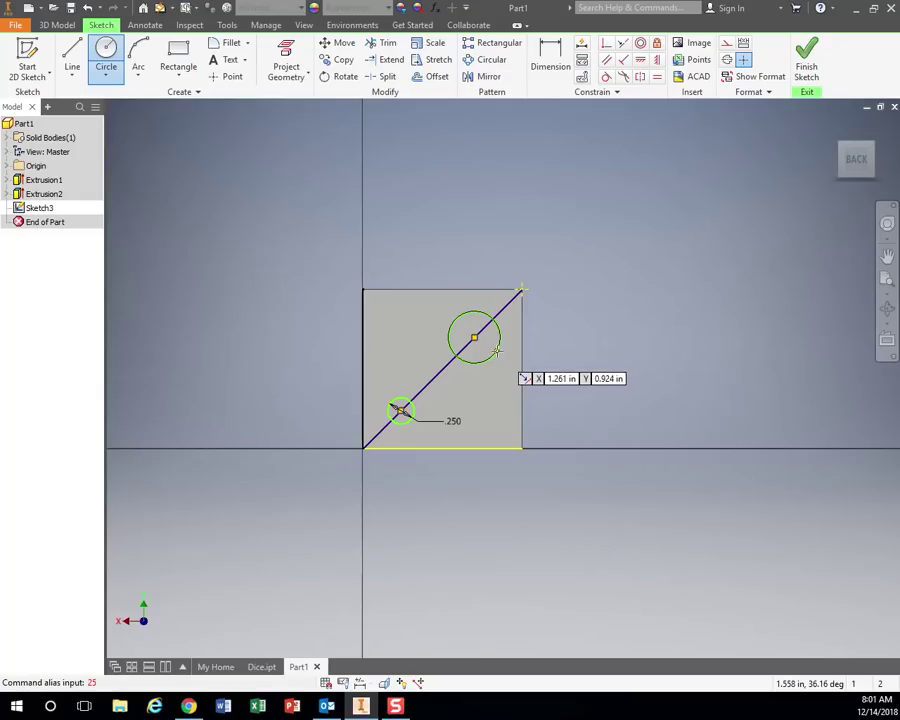
{"action": "left_click", "coordinate": [554, 50]}
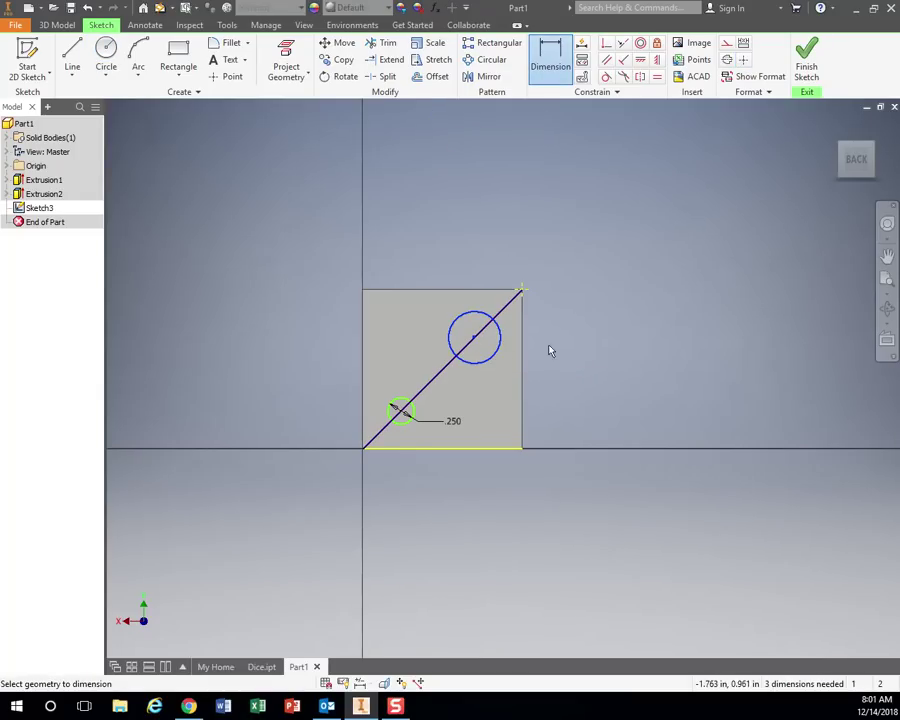
Replace the larger circle with a .25 inch circle on the diagonal near upper-right
{"action": "key", "text": "Escape"}
{"action": "left_click", "coordinate": [500, 344]}
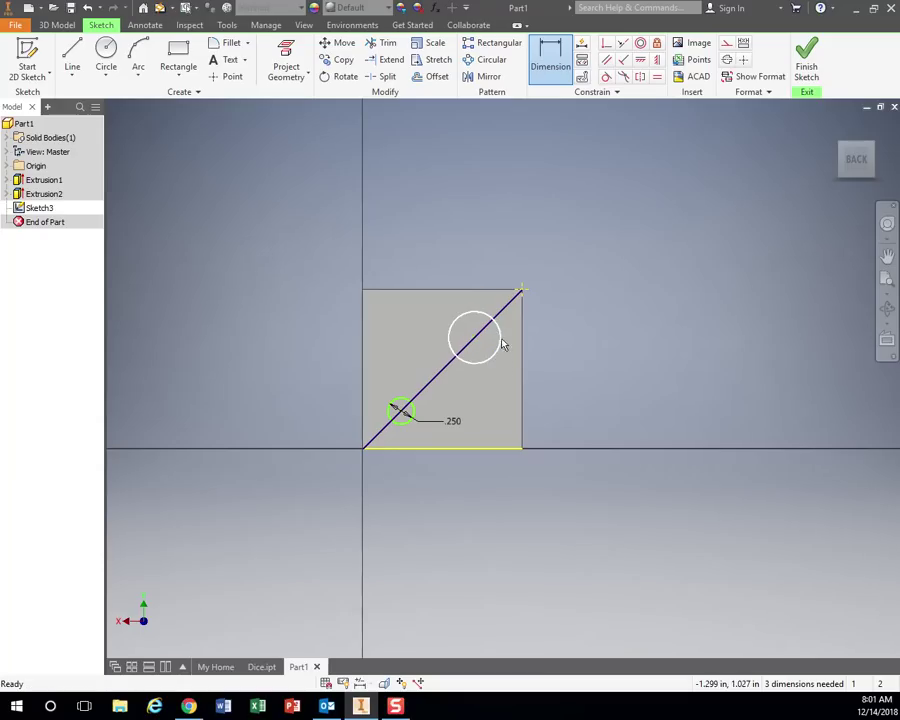
{"action": "key", "text": "Delete"}
{"action": "left_click", "coordinate": [106, 55]}
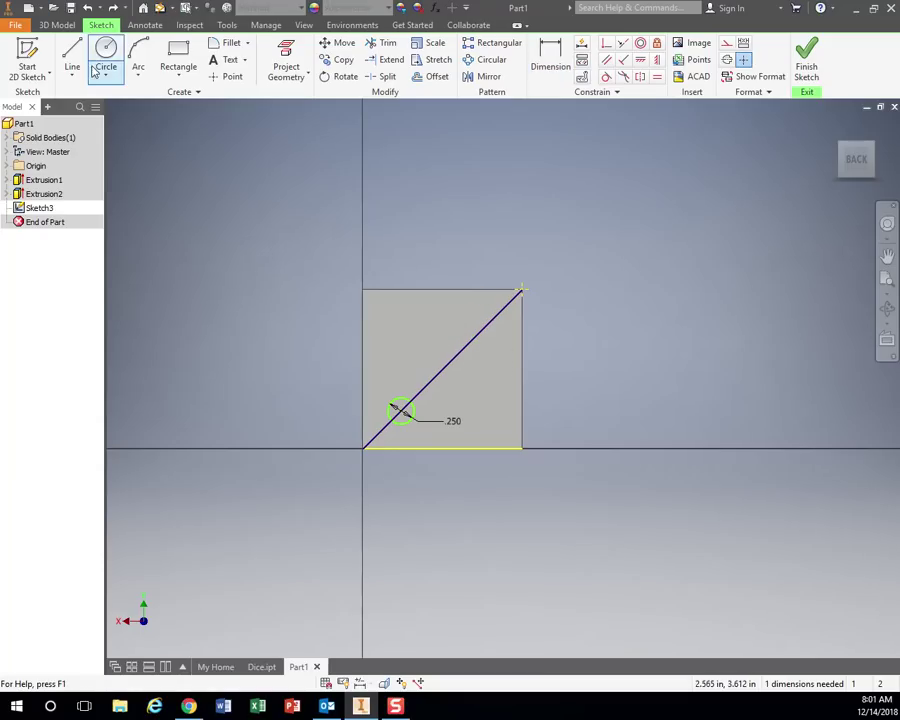
{"action": "left_click", "coordinate": [480, 332]}
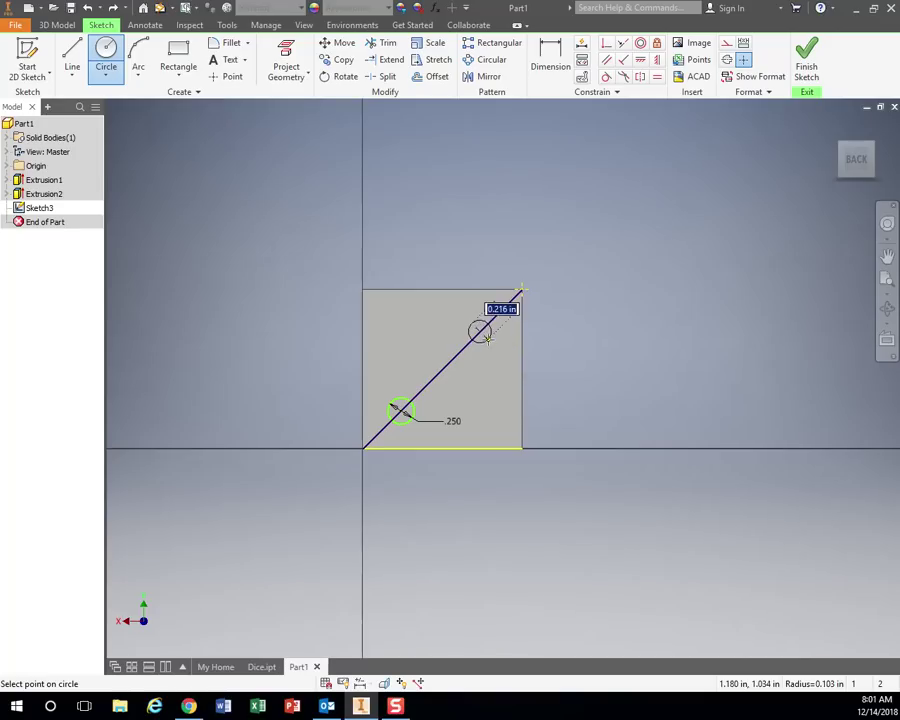
{"action": "type", "text": ".25"}
{"action": "key", "text": "Return"}
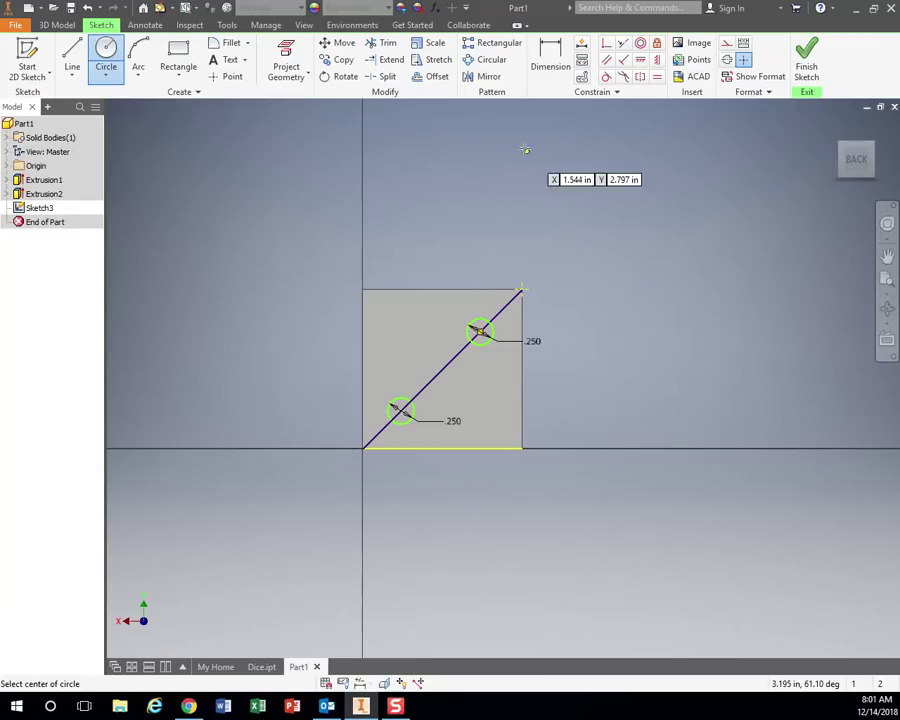
Dimension the upper and lower circles 3/8 inch from the top and bottom edges
{"action": "left_click", "coordinate": [550, 58]}
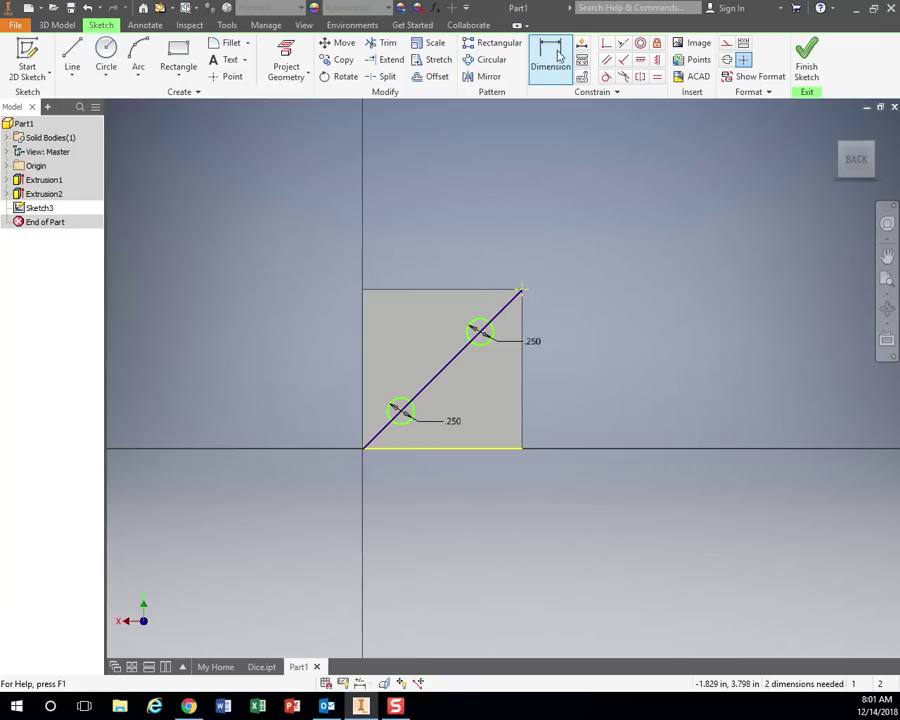
{"action": "left_click", "coordinate": [479, 333]}
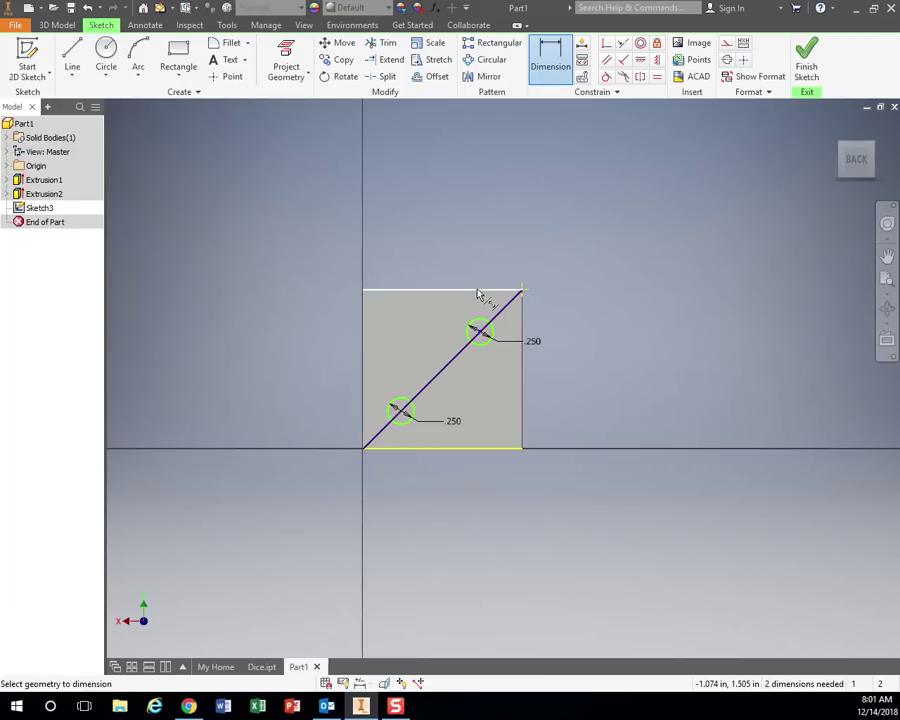
{"action": "left_click", "coordinate": [478, 291]}
{"action": "left_click", "coordinate": [440, 316]}
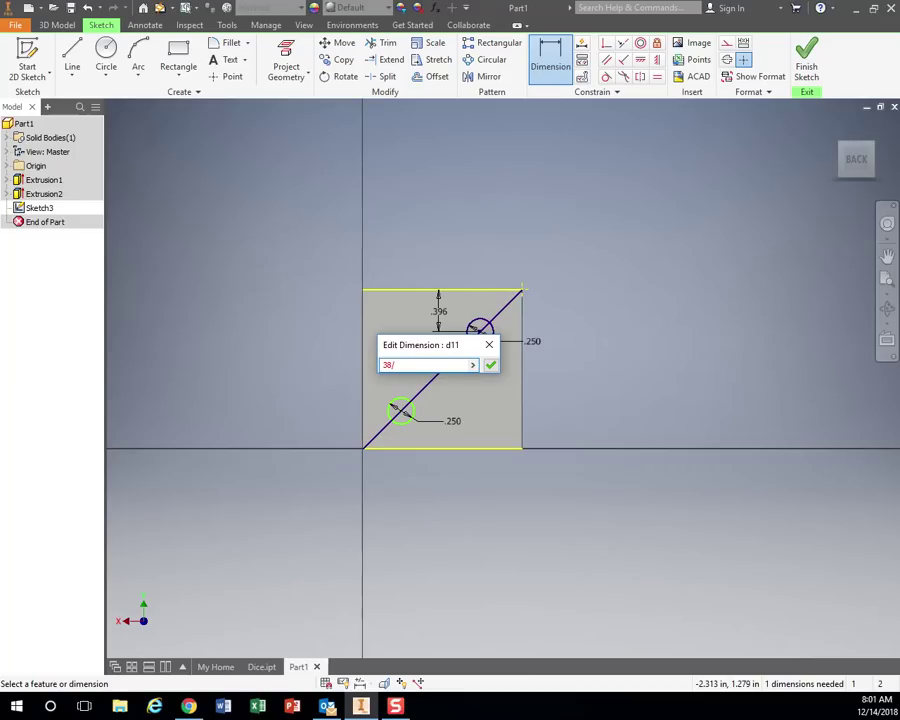
{"action": "type", "text": "3/8"}
{"action": "key", "text": "Return"}
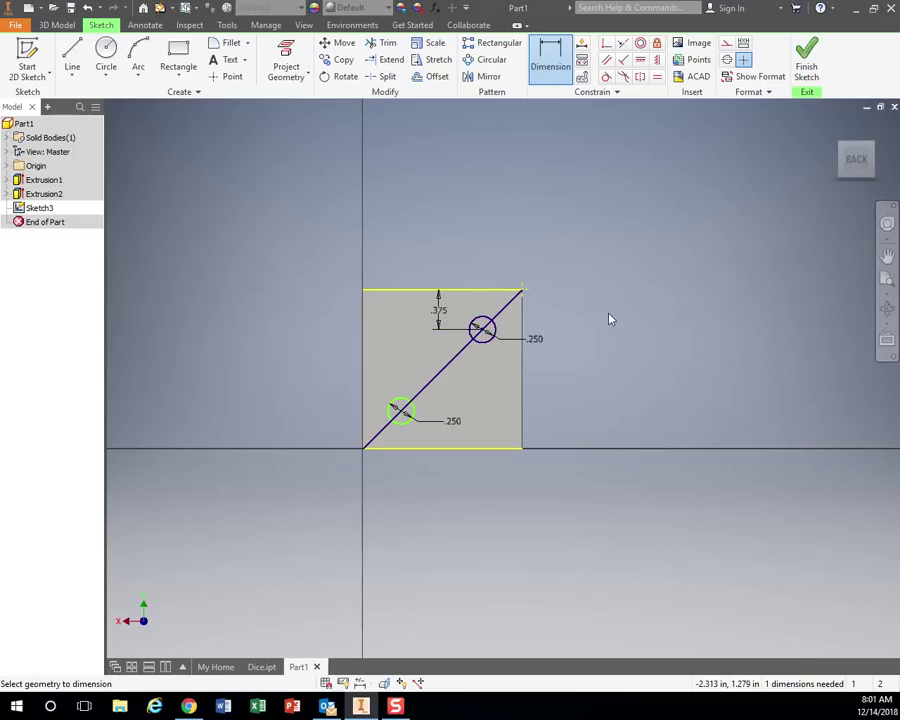
{"action": "left_click", "coordinate": [400, 413]}
{"action": "left_click", "coordinate": [410, 448]}
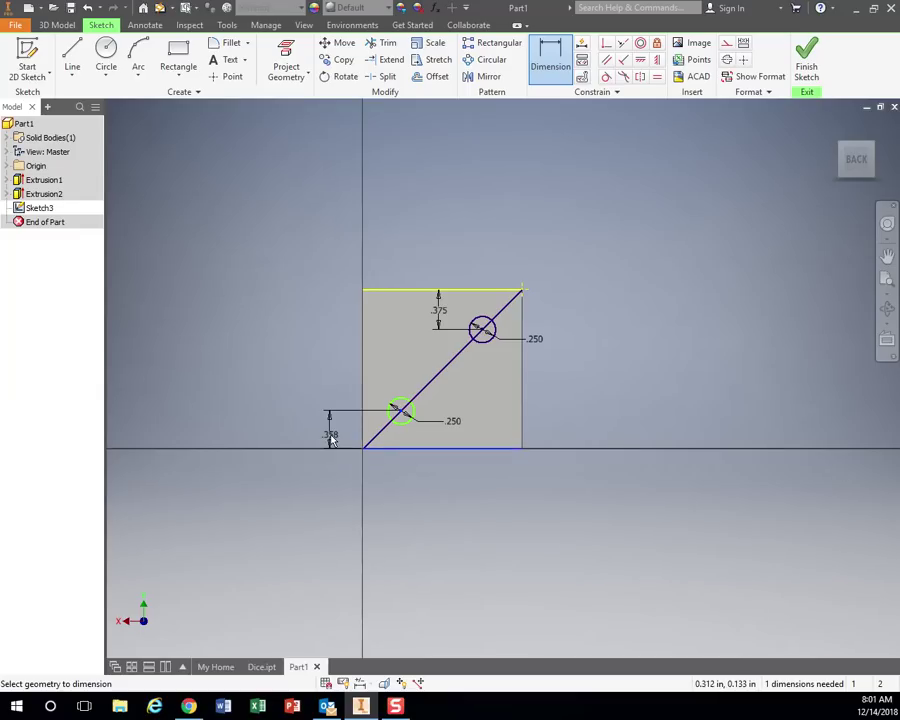
{"action": "left_click", "coordinate": [333, 441]}
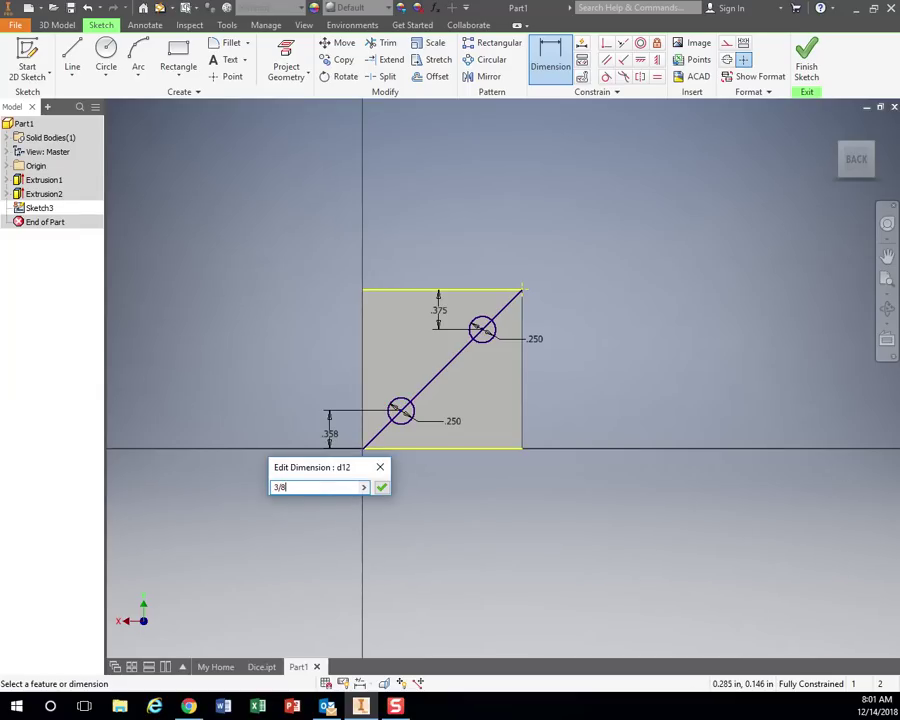
{"action": "key", "text": "Return"}
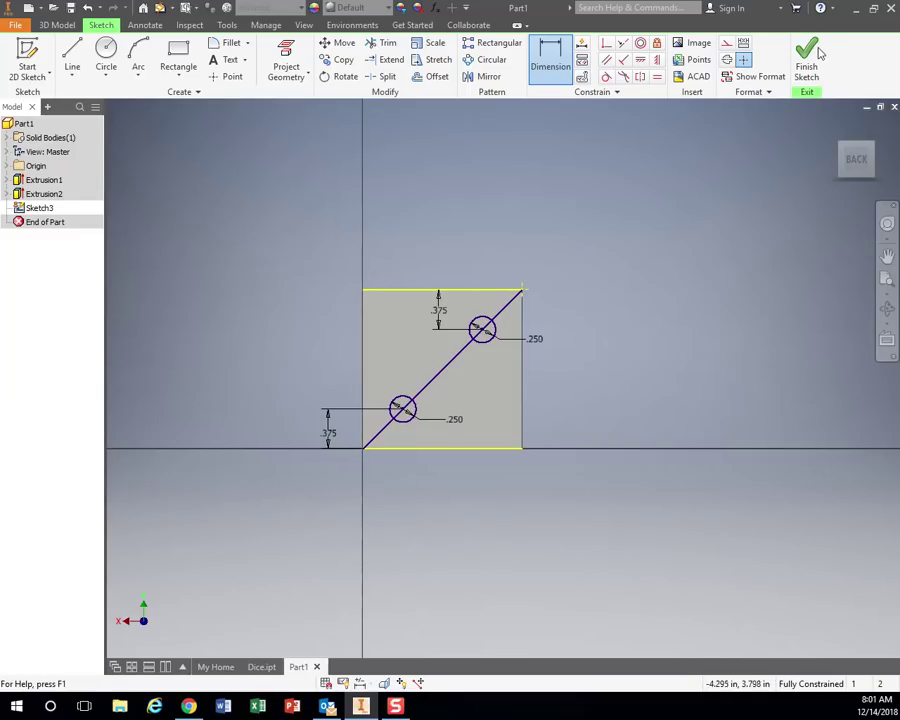
Finish the sketch and extrude-cut both .250 circles .125 inch deep into the face
{"action": "left_click", "coordinate": [812, 55]}
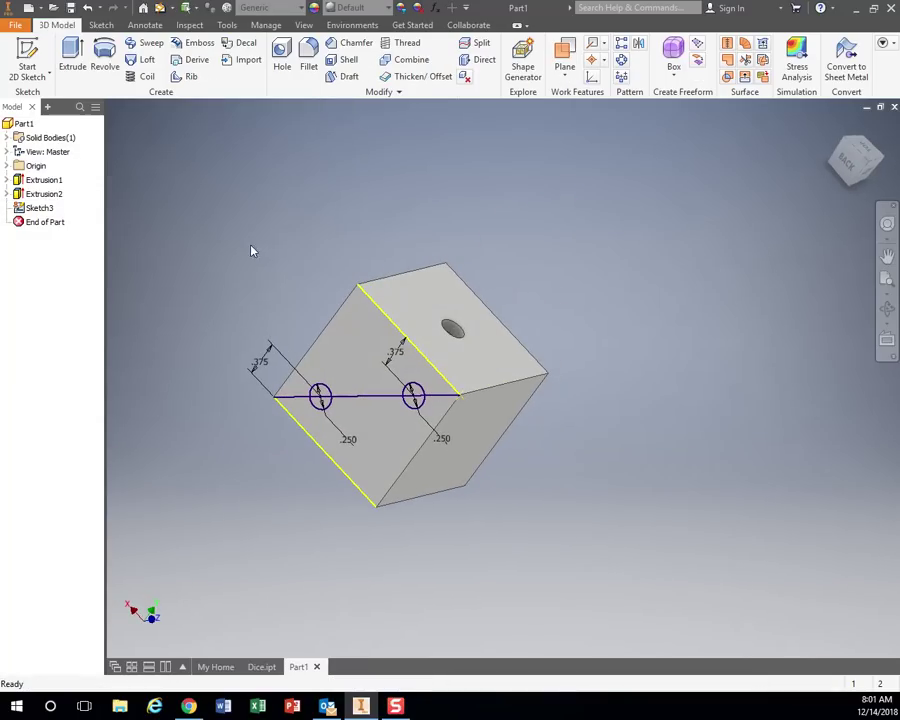
{"action": "left_click", "coordinate": [72, 58]}
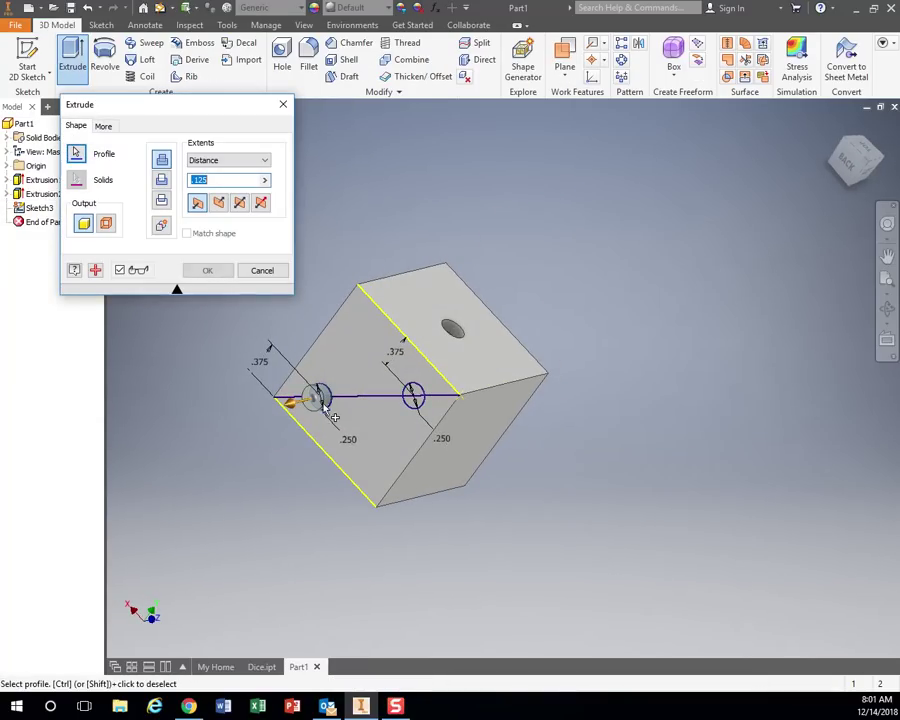
{"action": "left_click", "coordinate": [316, 398]}
{"action": "left_click", "coordinate": [412, 396]}
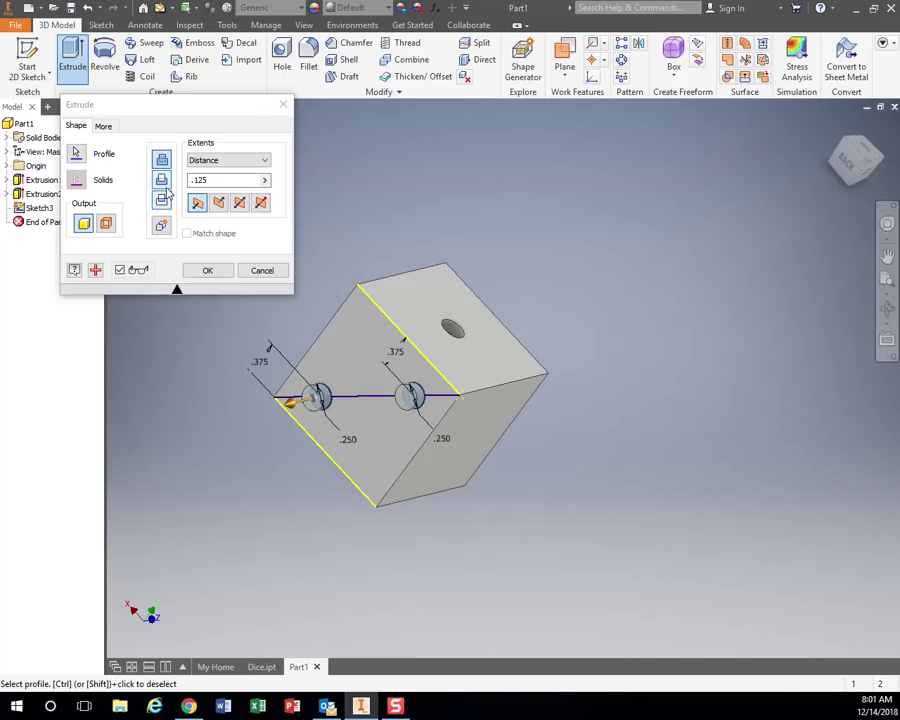
{"action": "left_click", "coordinate": [161, 180]}
{"action": "left_click", "coordinate": [216, 272]}
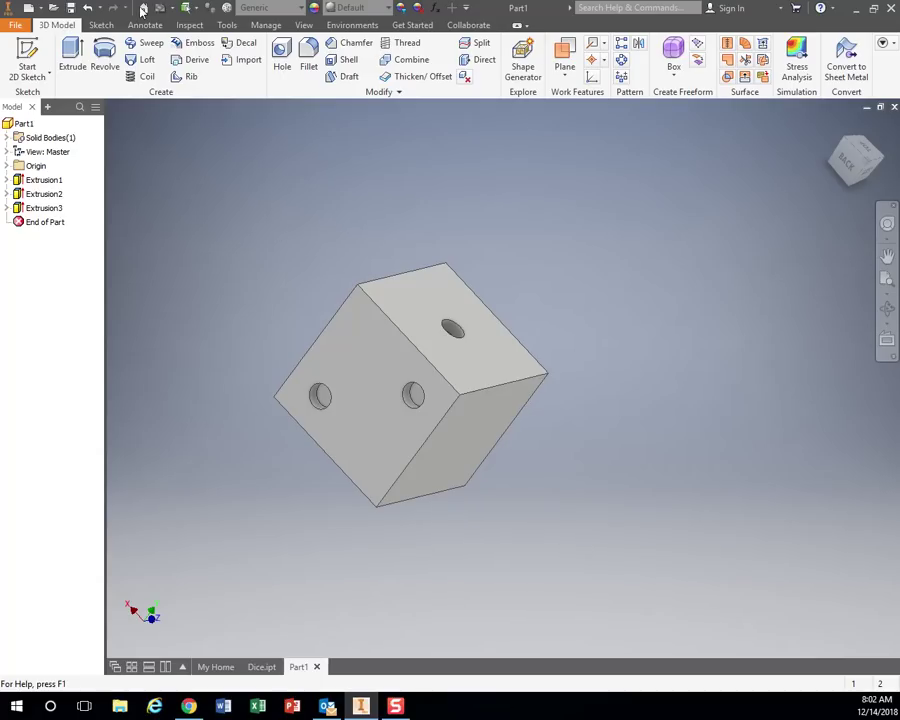
Start Sketch4 on the cube's blank face, orbit to inspect it, then view it head-on
{"action": "left_click", "coordinate": [27, 60]}
{"action": "left_click", "coordinate": [467, 452]}
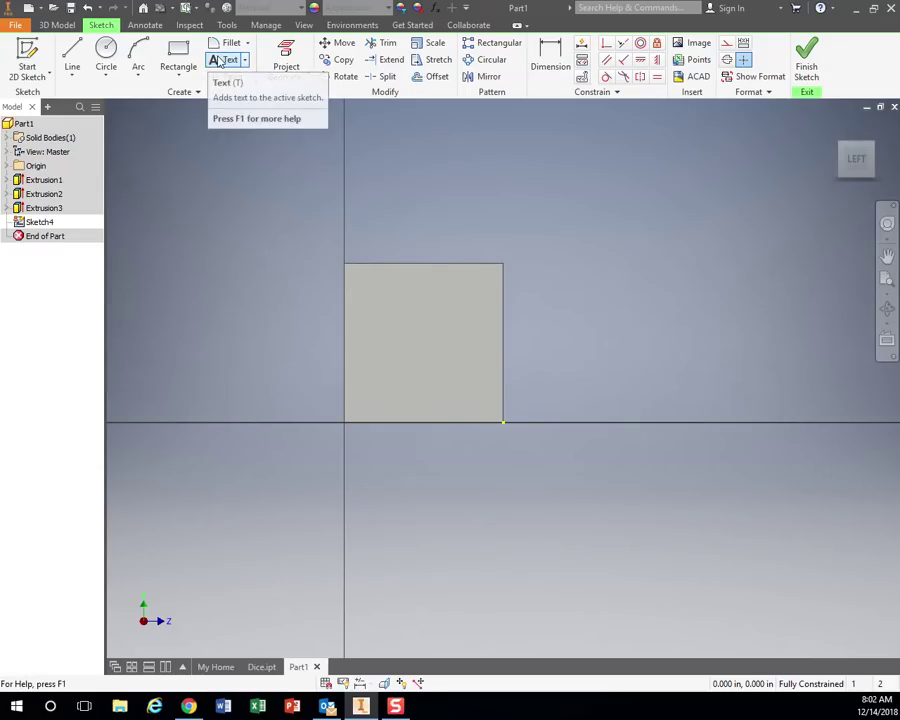
{"action": "mouse_move", "coordinate": [400, 448]}
{"action": "middle_mouse_down", "text": "shift"}
{"action": "mouse_move", "coordinate": [444, 498]}
{"action": "mouse_move", "coordinate": [426, 231]}
{"action": "mouse_move", "coordinate": [410, 298]}
{"action": "mouse_move", "coordinate": [478, 235]}
{"action": "middle_mouse_up", "text": "shift"}
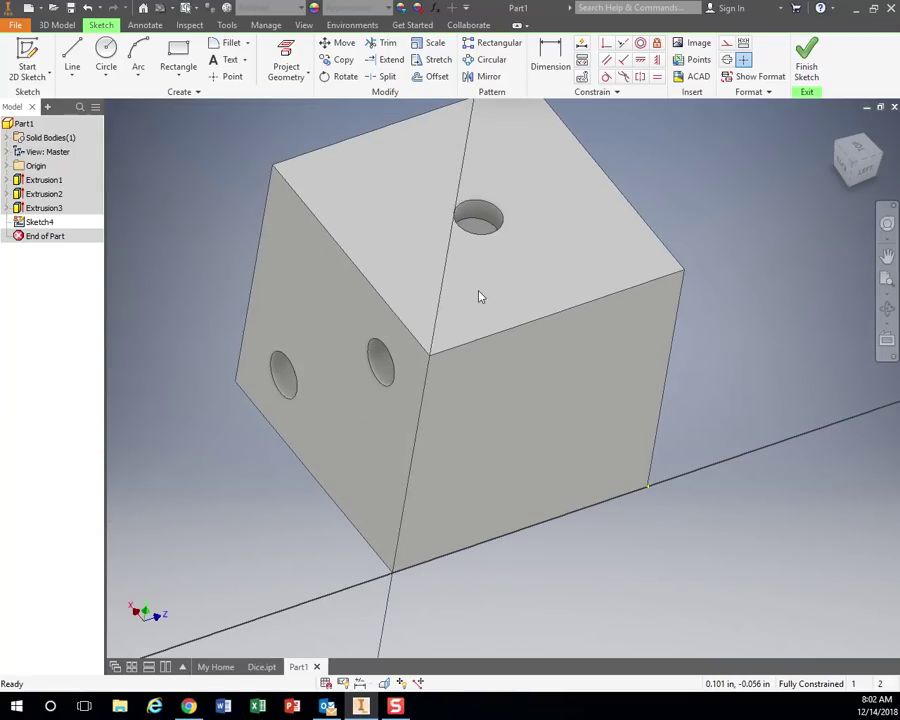
{"action": "middle_click_drag", "start_coordinate": [479, 296], "coordinate": [199, 394], "text": "shift"}
{"action": "middle_click_drag", "start_coordinate": [303, 388], "coordinate": [640, 200], "text": "shift"}
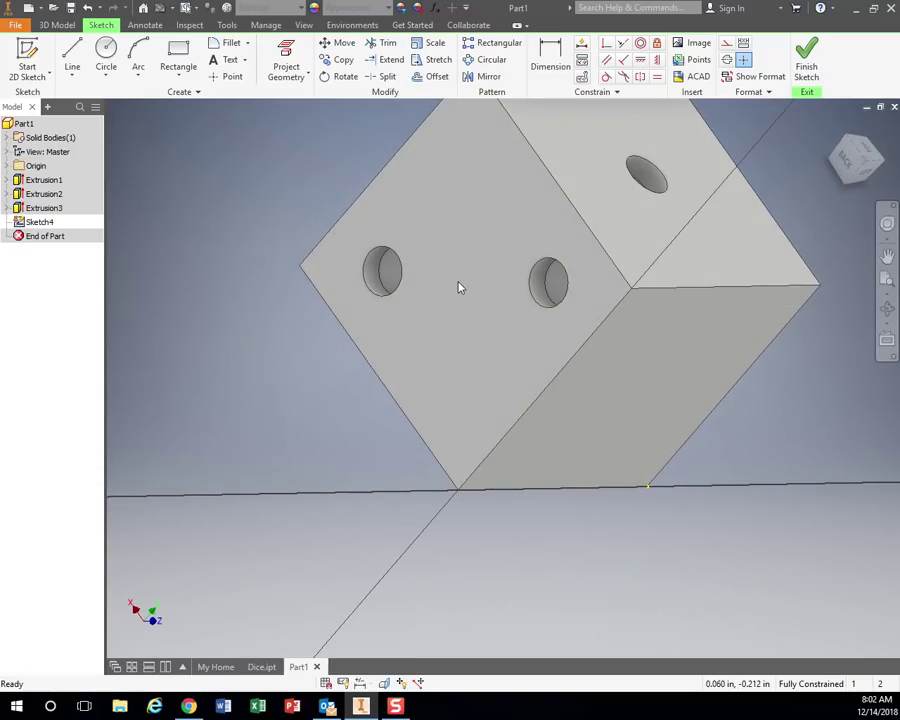
{"action": "middle_click_drag", "start_coordinate": [686, 404], "coordinate": [595, 448], "text": "shift"}
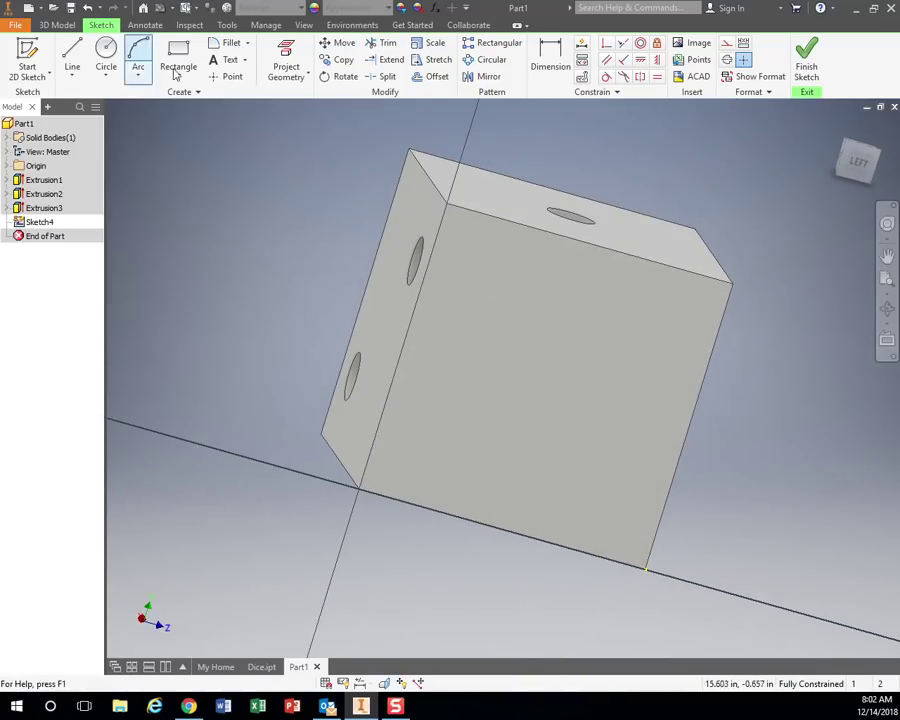
{"action": "middle_click_drag", "start_coordinate": [862, 160], "coordinate": [510, 203], "text": "shift"}
{"action": "key", "text": "Page_Up"}
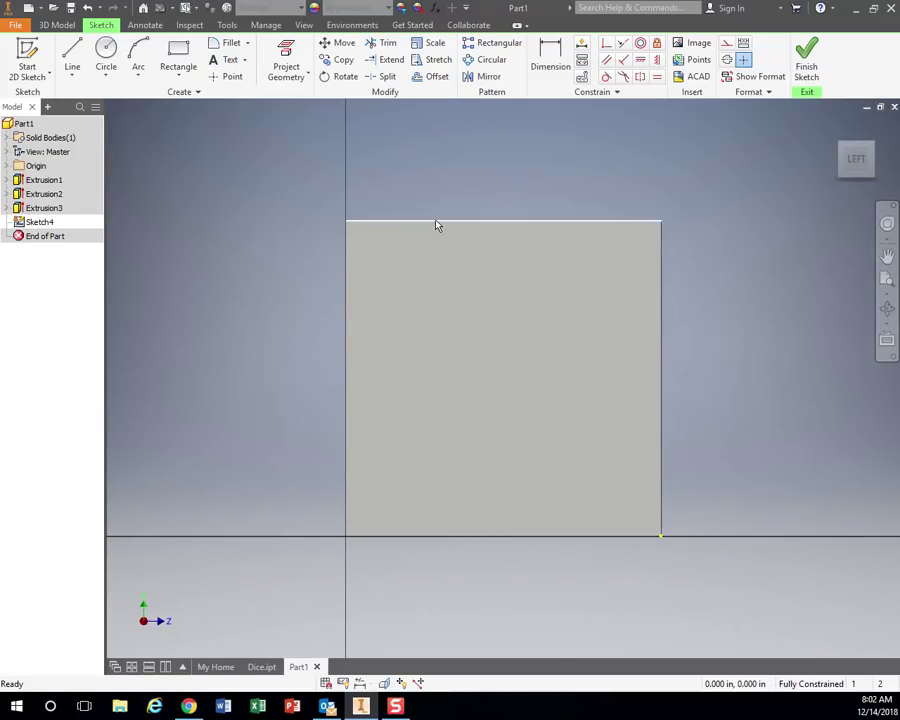
Add a driven 1.500 height dimension between the face's top and bottom edges, then place a text box
{"action": "left_click", "coordinate": [550, 60]}
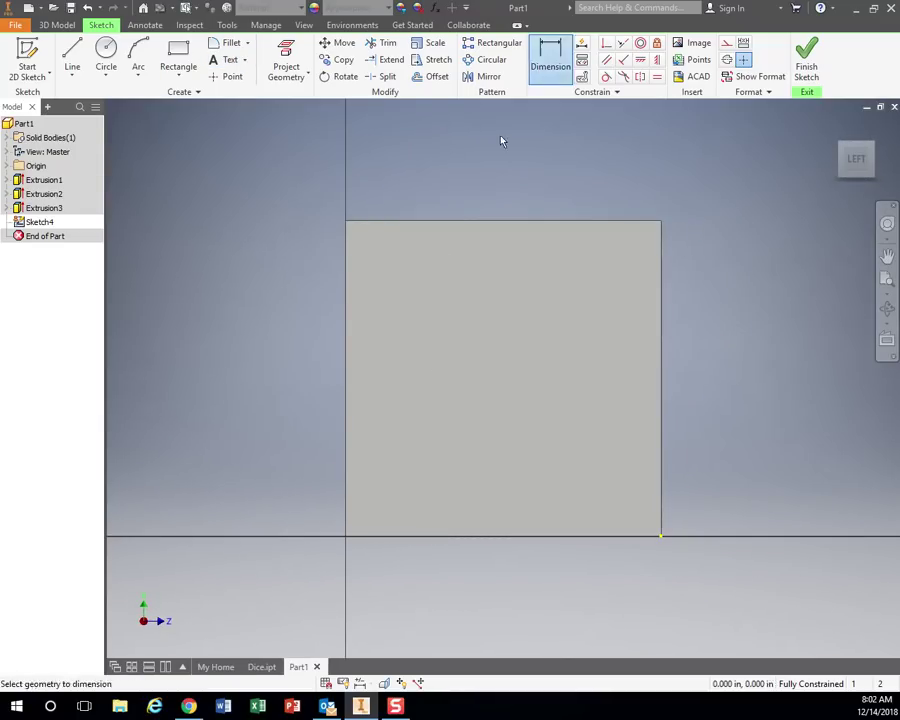
{"action": "left_click", "coordinate": [470, 221]}
{"action": "left_click", "coordinate": [449, 536]}
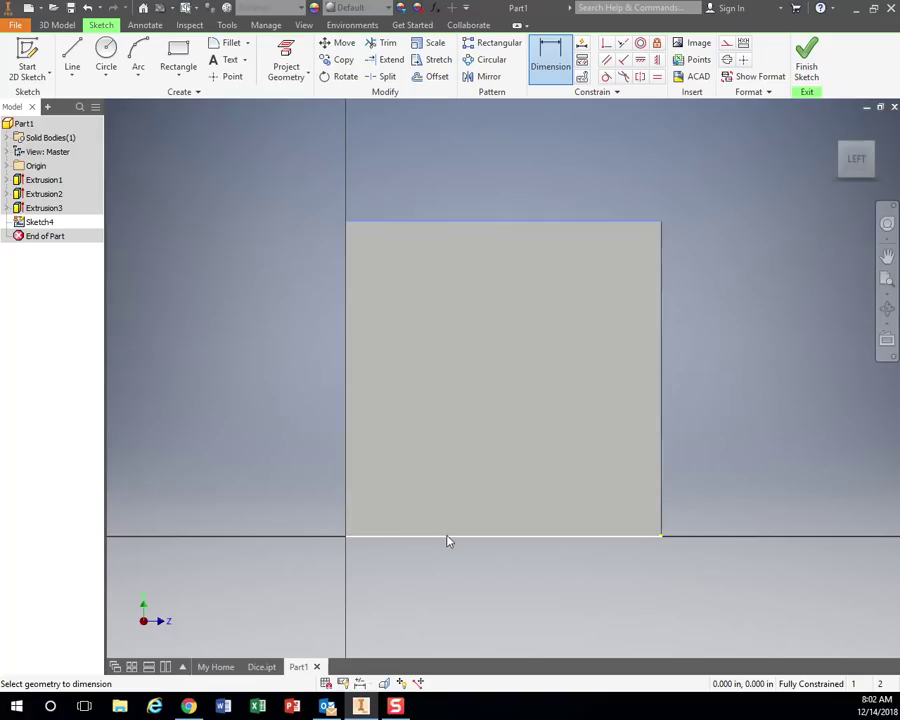
{"action": "left_click", "coordinate": [296, 372]}
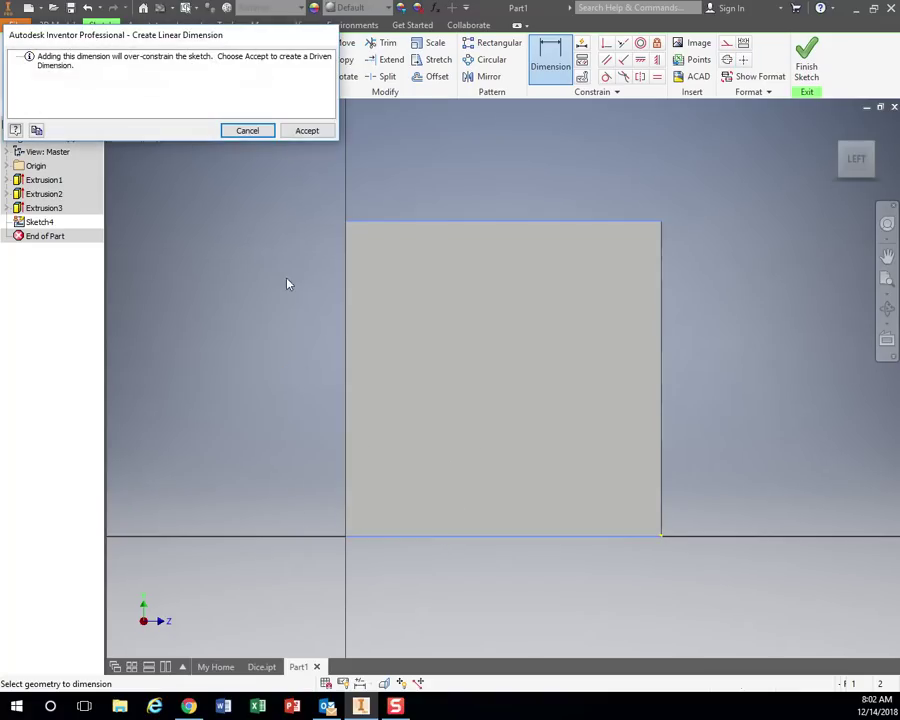
{"action": "left_click", "coordinate": [306, 130]}
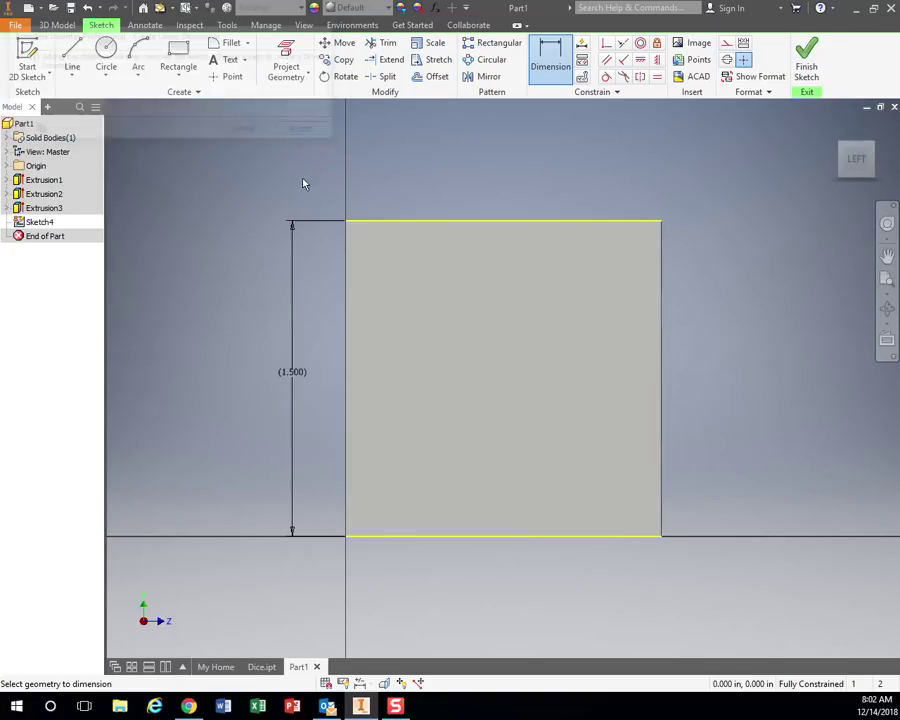
{"action": "left_click", "coordinate": [228, 60]}
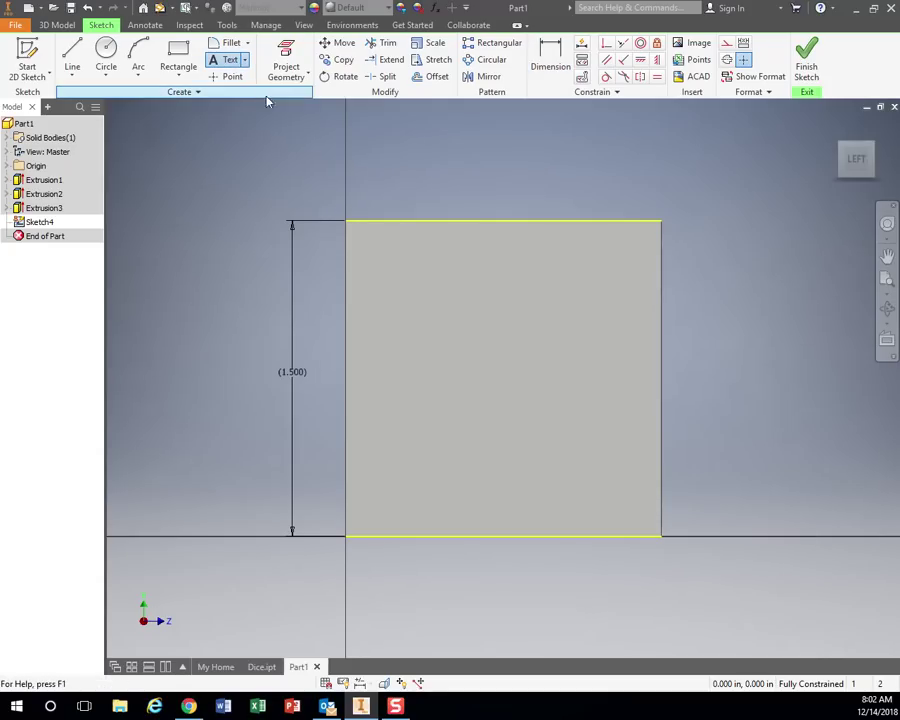
{"action": "left_click", "coordinate": [352, 228]}
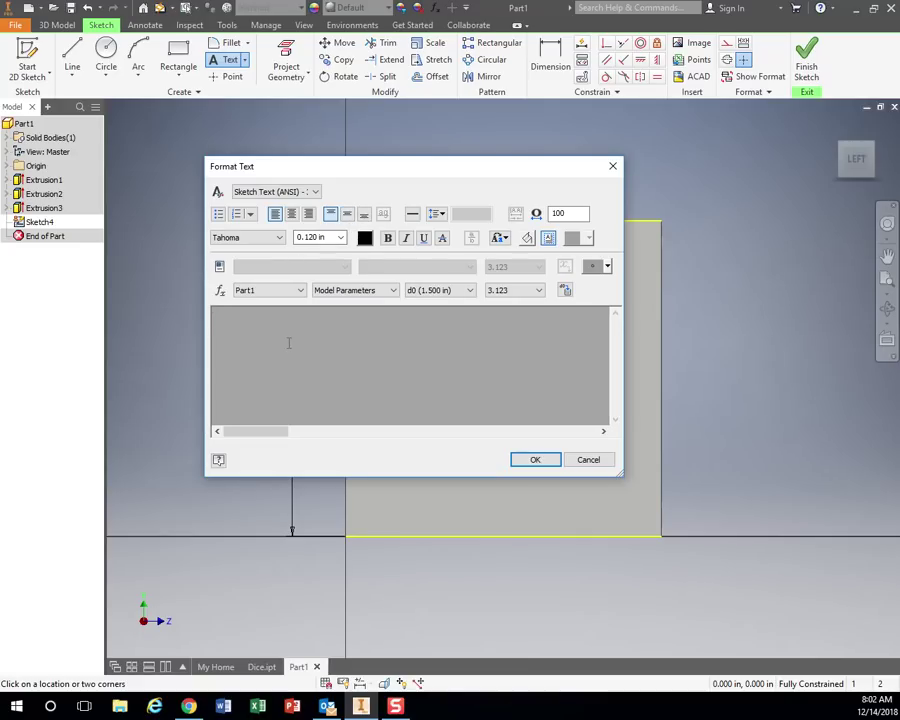
Undo the first placed 3 and start a new text box at the face's top-left corner
{"action": "left_click", "coordinate": [533, 459]}
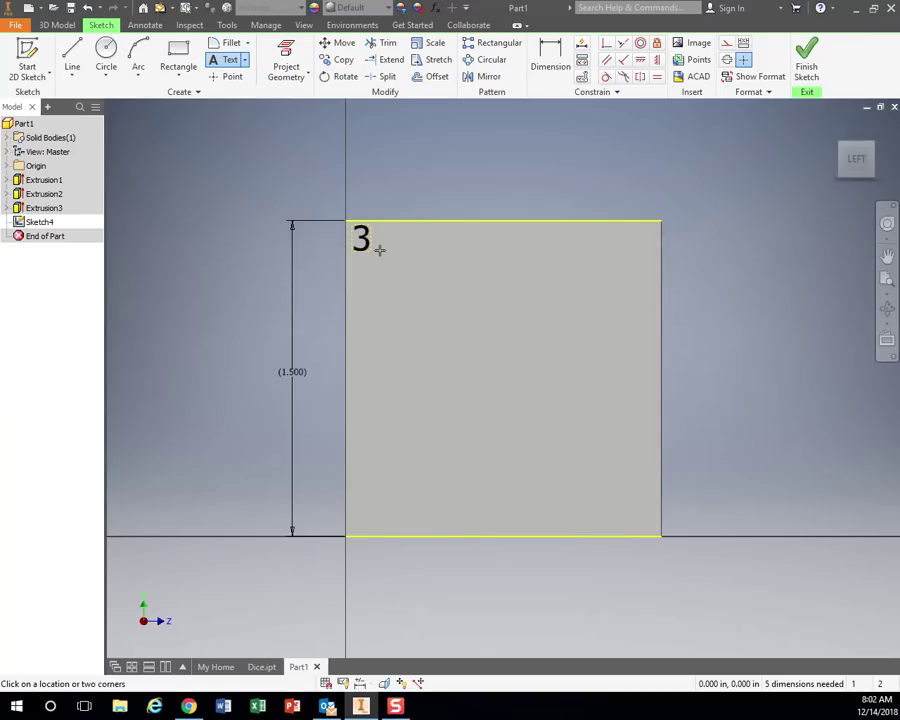
{"action": "key", "text": "Escape"}
{"action": "key", "text": "ctrl+z"}
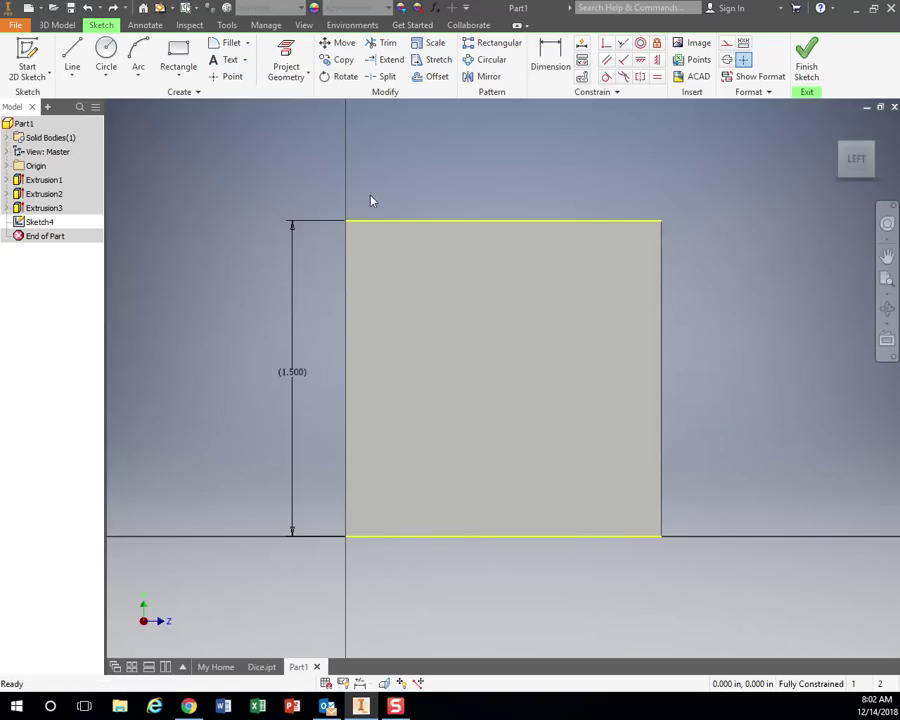
{"action": "left_click", "coordinate": [228, 59]}
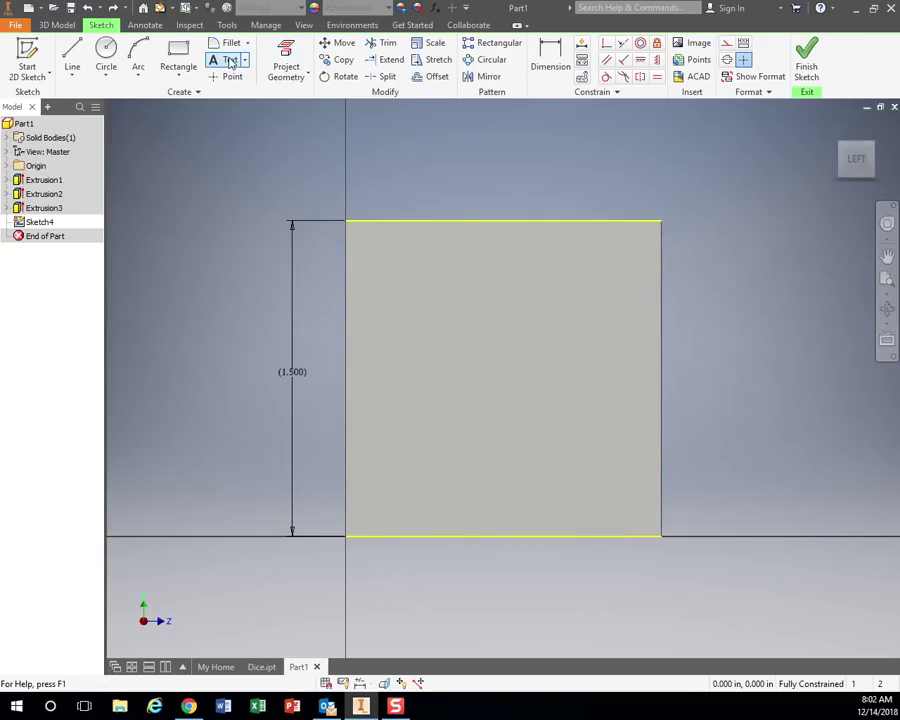
{"action": "left_click", "coordinate": [350, 224]}
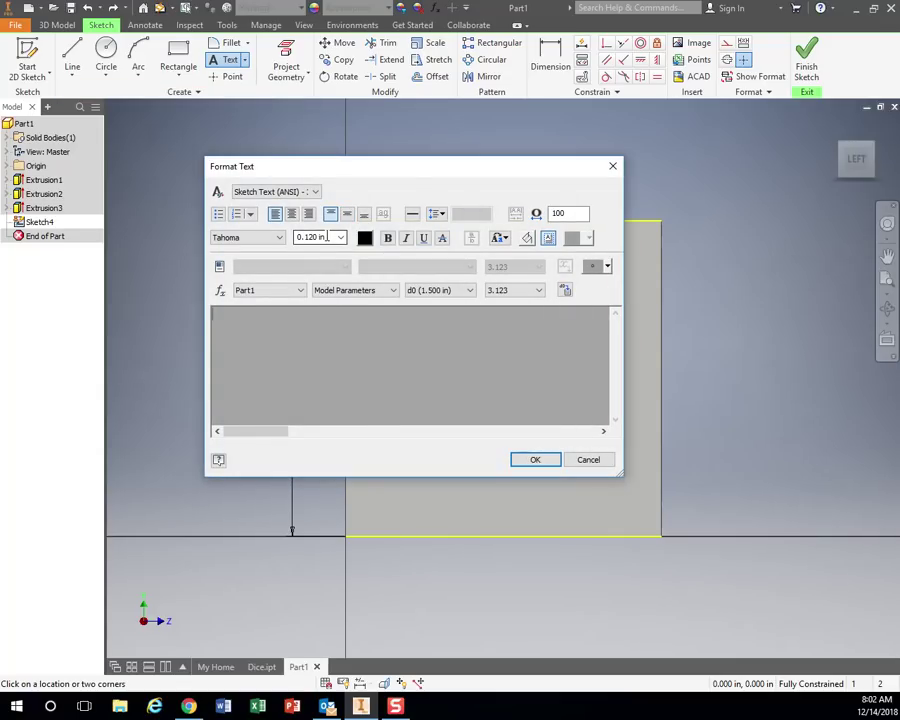
Enter the text 3 in Copperplate Gothic Light at 1.000 in size
{"action": "left_click", "coordinate": [340, 237]}
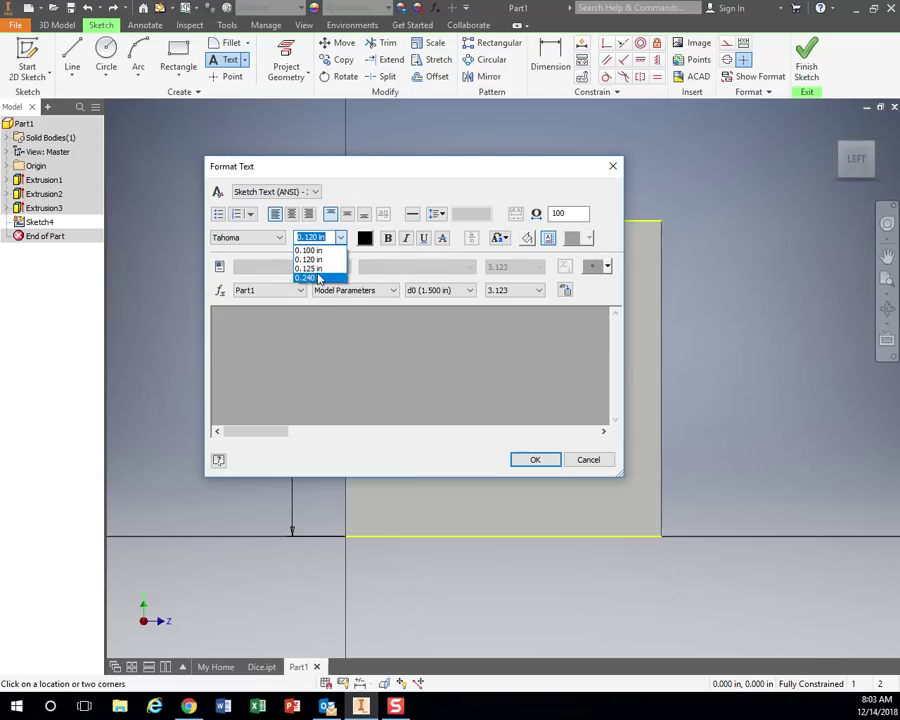
{"action": "left_click", "coordinate": [308, 259]}
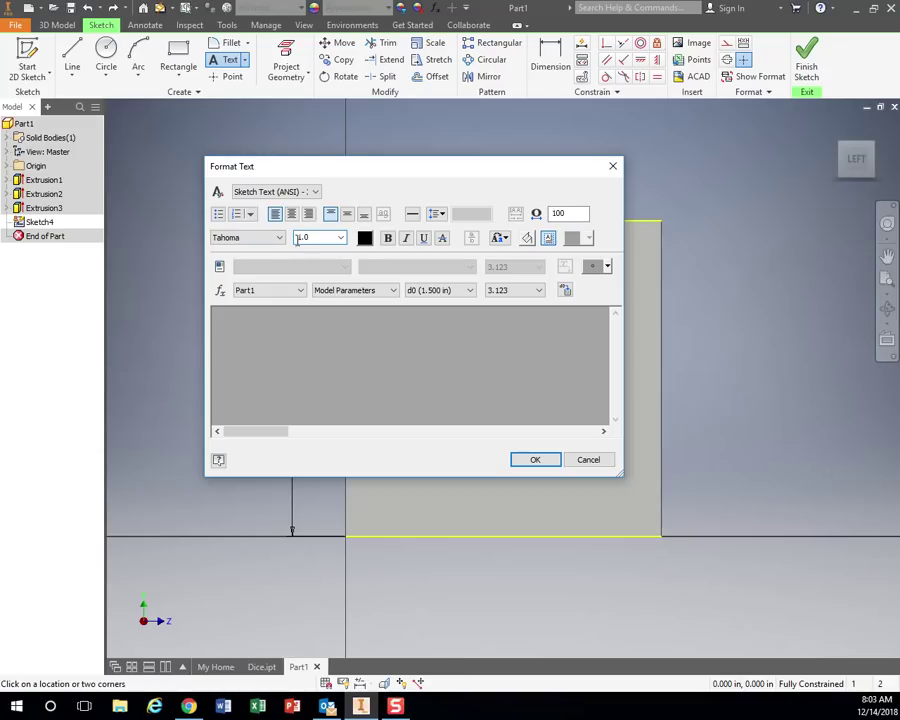
{"action": "left_click", "coordinate": [280, 238]}
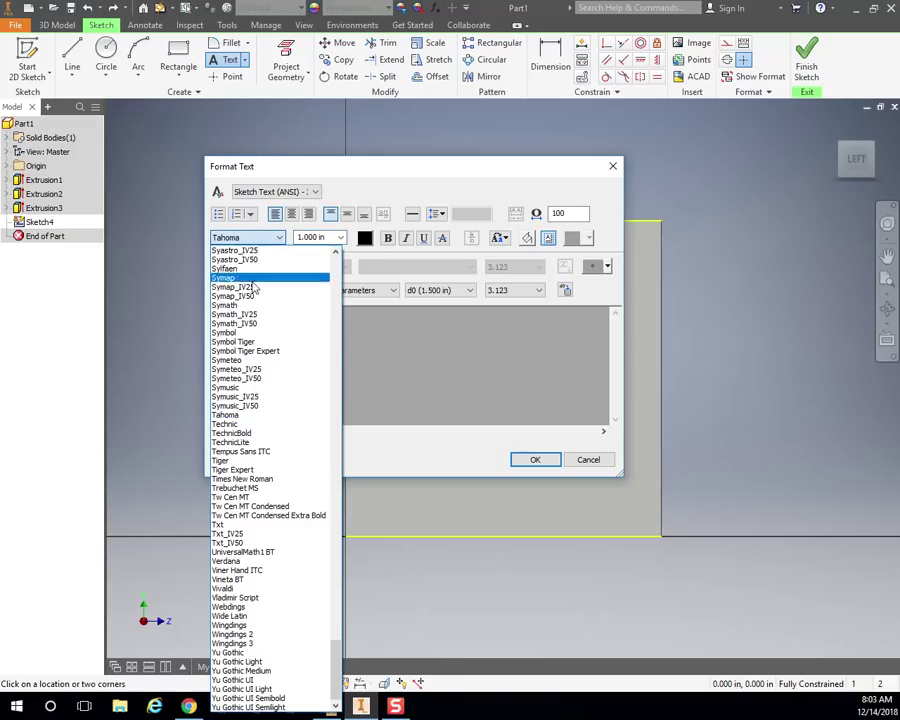
{"action": "left_click_drag", "start_coordinate": [336, 665], "coordinate": [350, 370]}
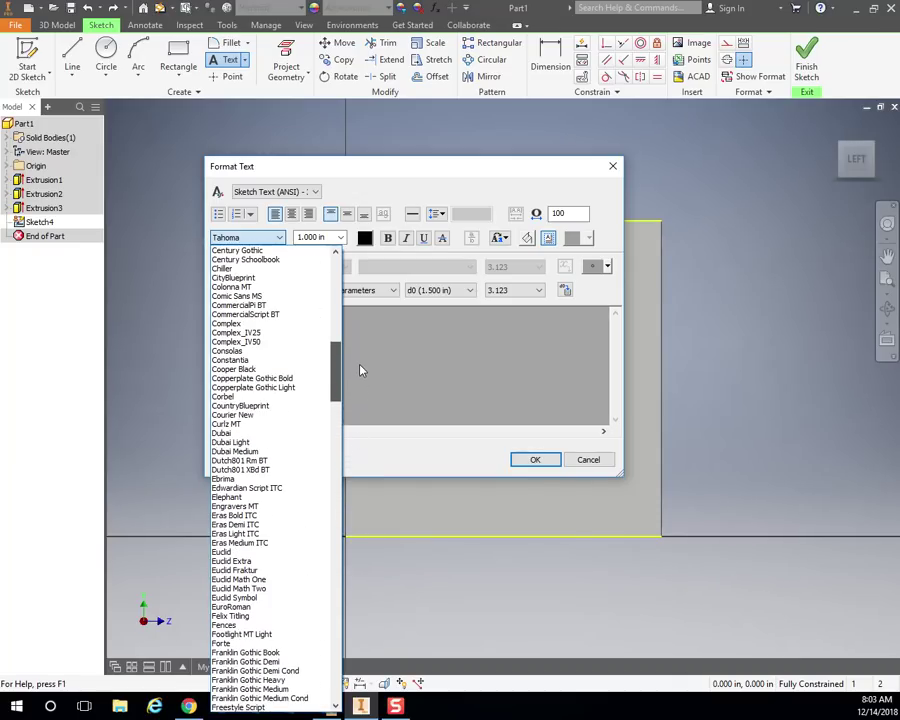
{"action": "left_click", "coordinate": [250, 387]}
{"action": "type", "text": "3"}
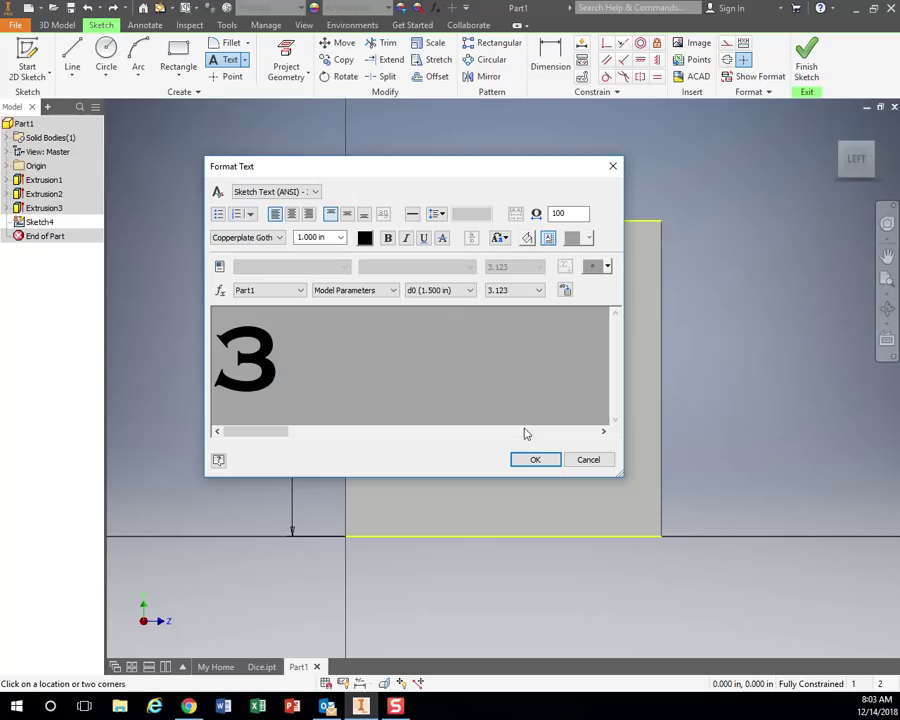
{"action": "left_click", "coordinate": [530, 460]}
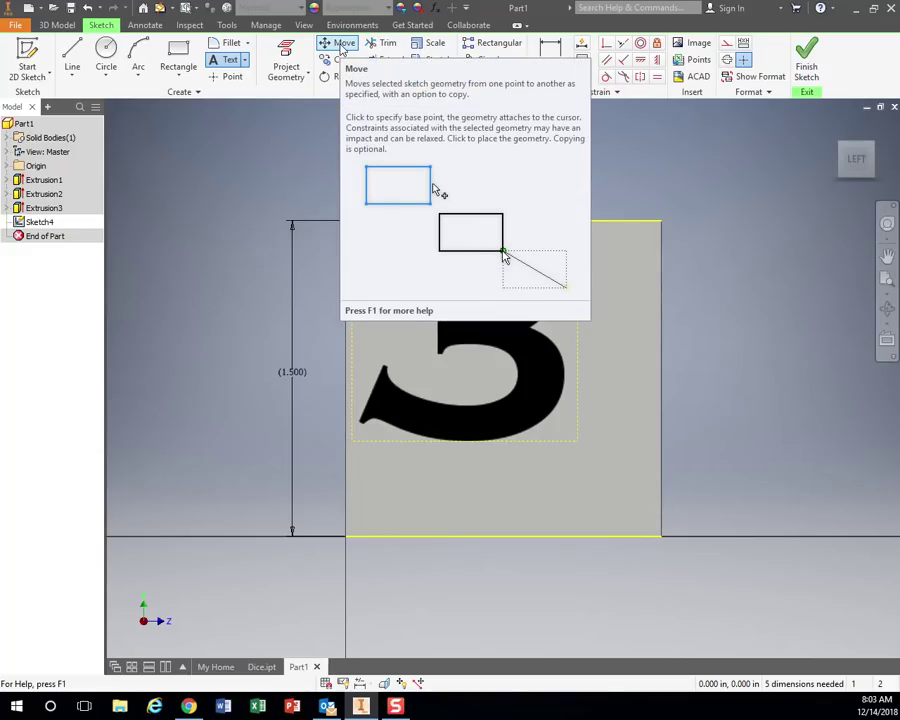
Move the 3 from a top-left corner base point toward the middle of the face
{"action": "left_click", "coordinate": [342, 46]}
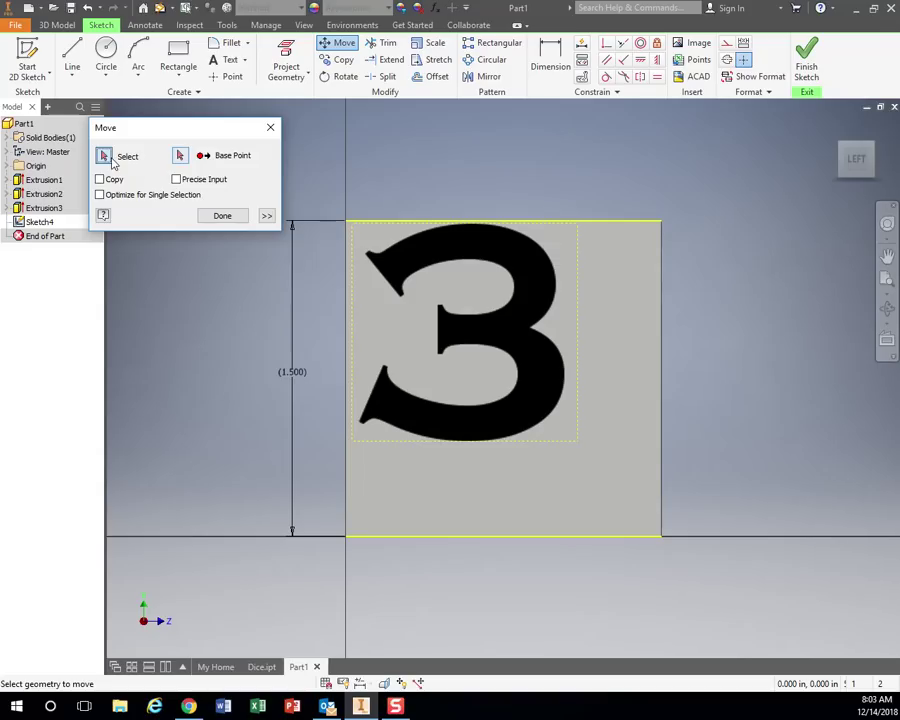
{"action": "left_click", "coordinate": [487, 317]}
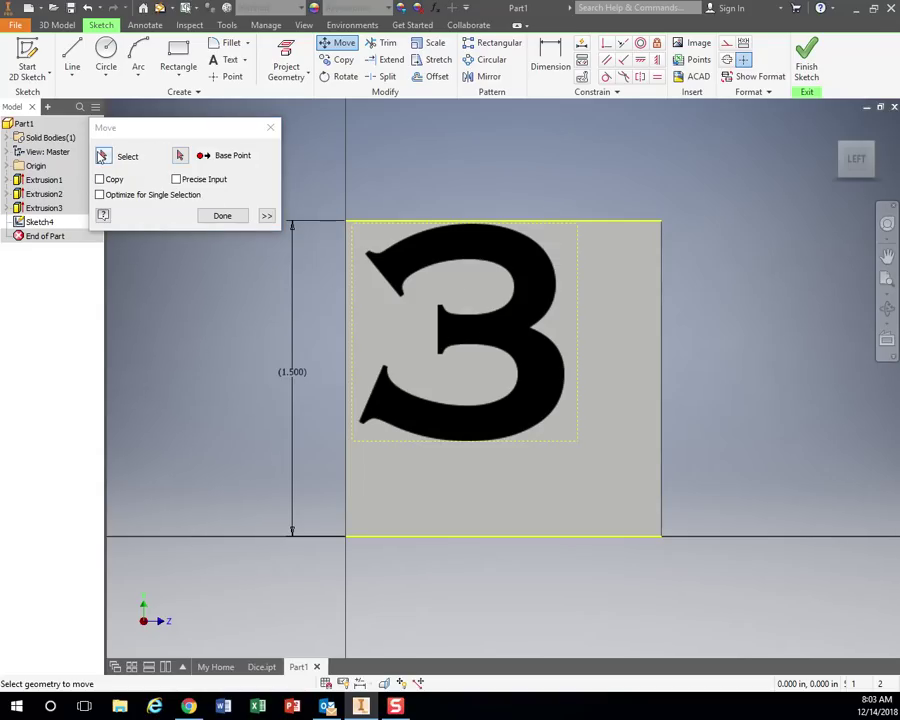
{"action": "left_click", "coordinate": [101, 157]}
{"action": "left_click", "coordinate": [452, 323]}
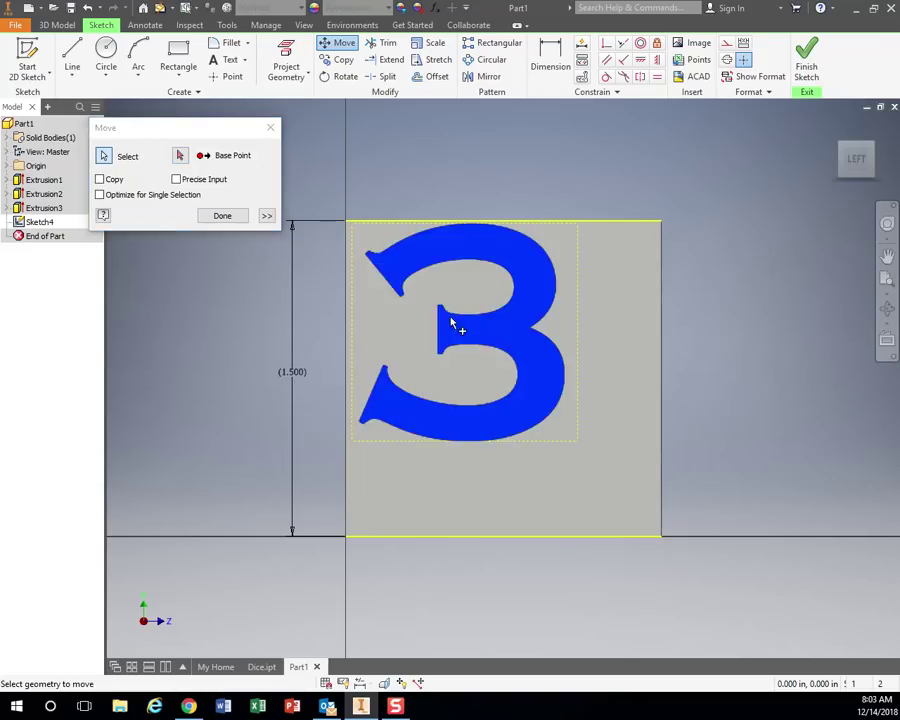
{"action": "left_click", "coordinate": [180, 157]}
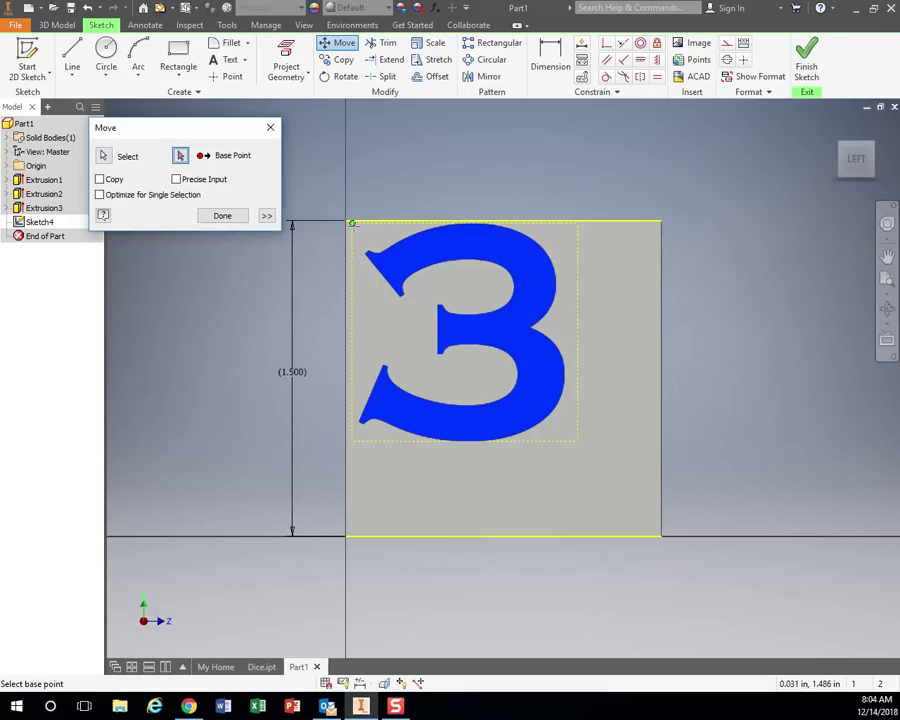
{"action": "left_click", "coordinate": [352, 223]}
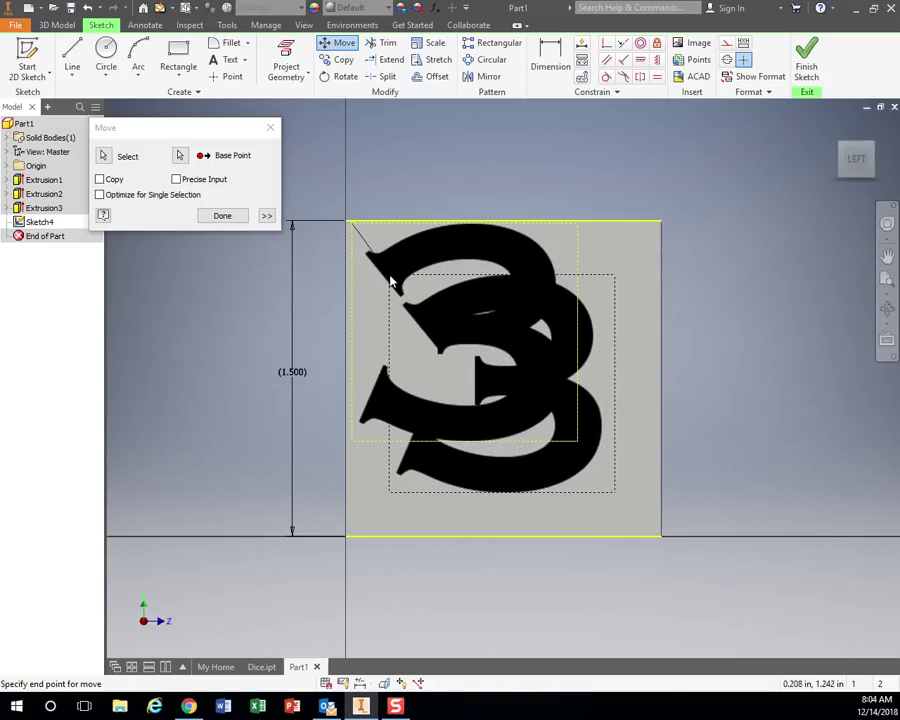
{"action": "key", "text": "Escape"}
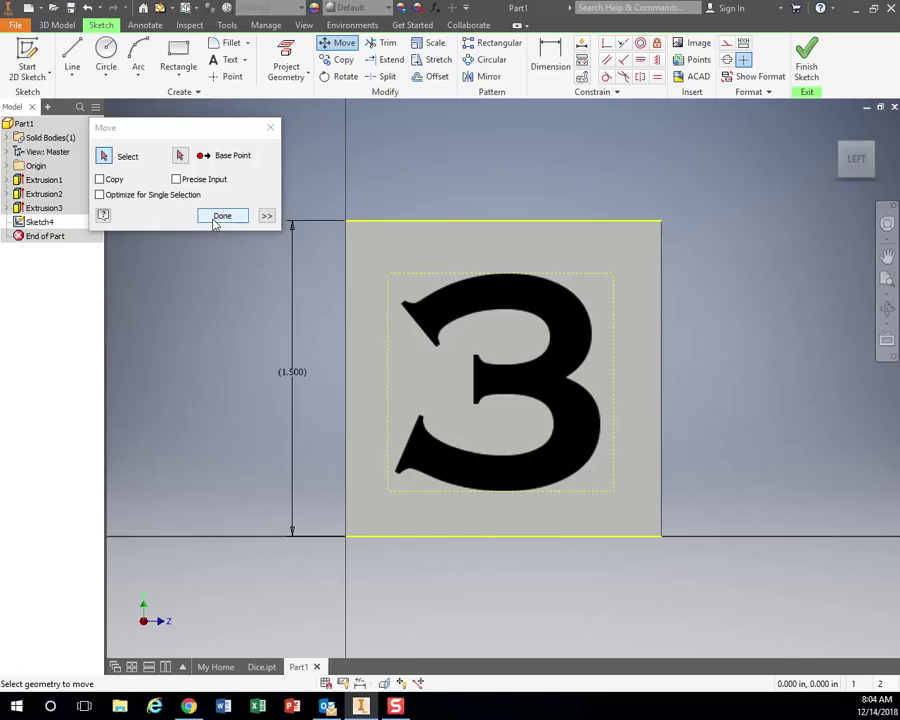
{"action": "left_click", "coordinate": [222, 216]}
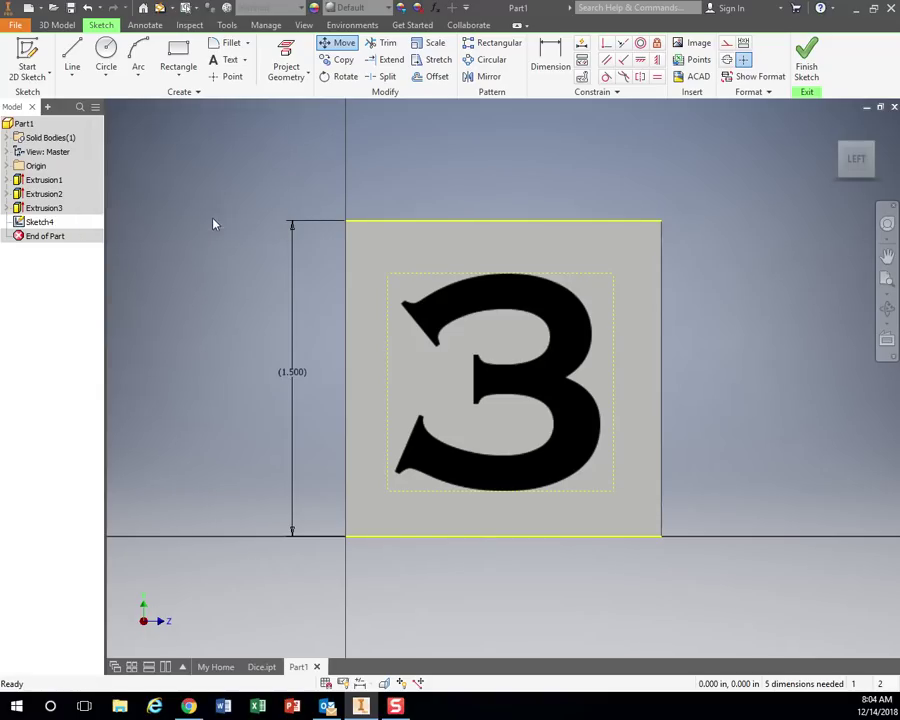
Finish Sketch4 and extrude the 3 profile as a 0.125 in cut into the face
{"action": "left_click", "coordinate": [807, 66]}
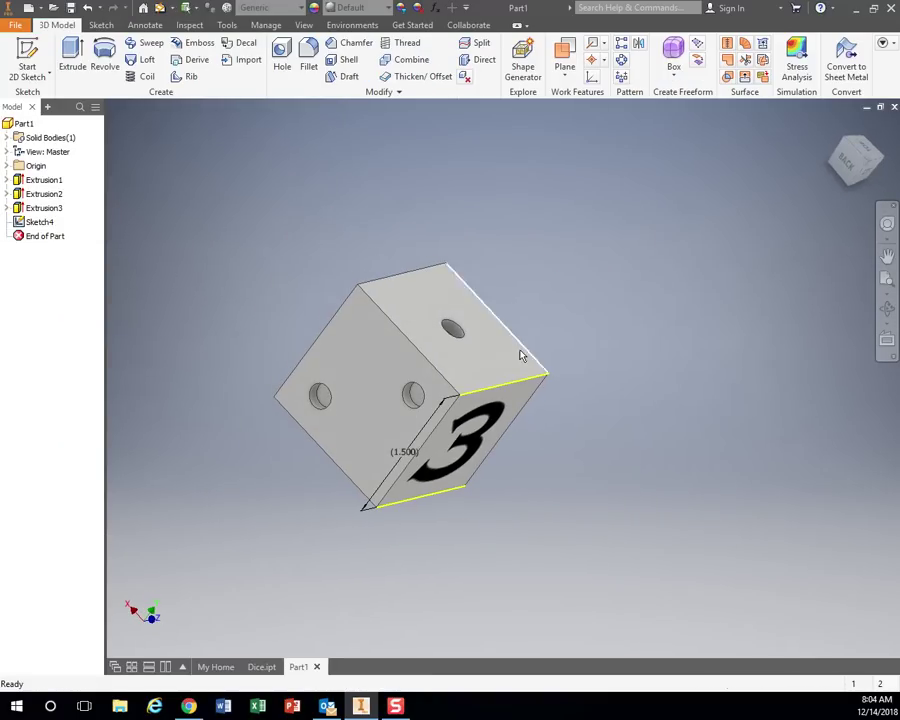
{"action": "middle_click_drag", "start_coordinate": [543, 395], "coordinate": [519, 352], "text": "shift"}
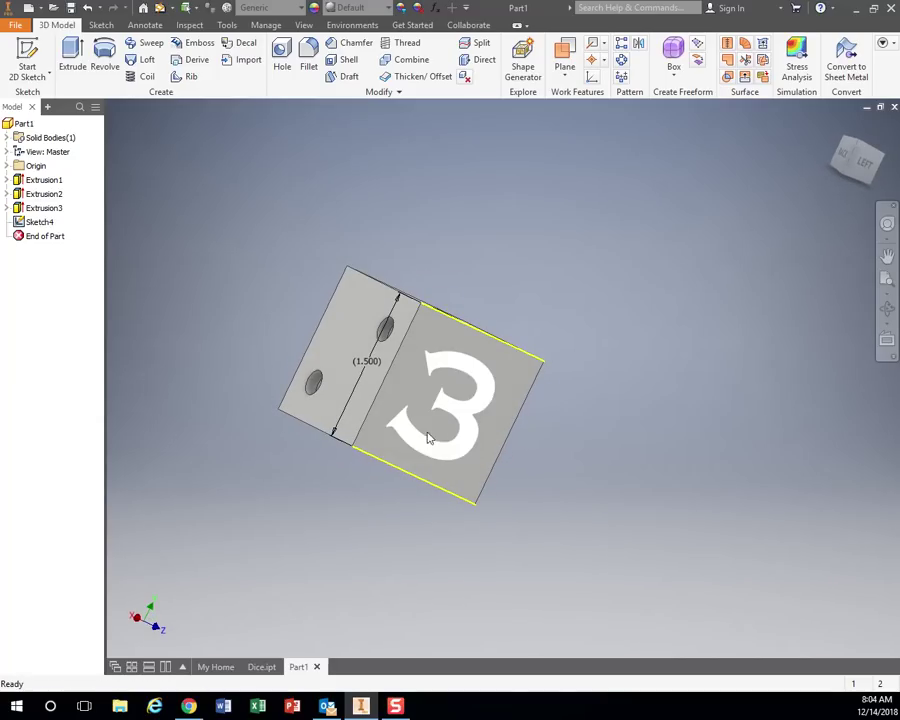
{"action": "left_click", "coordinate": [453, 413]}
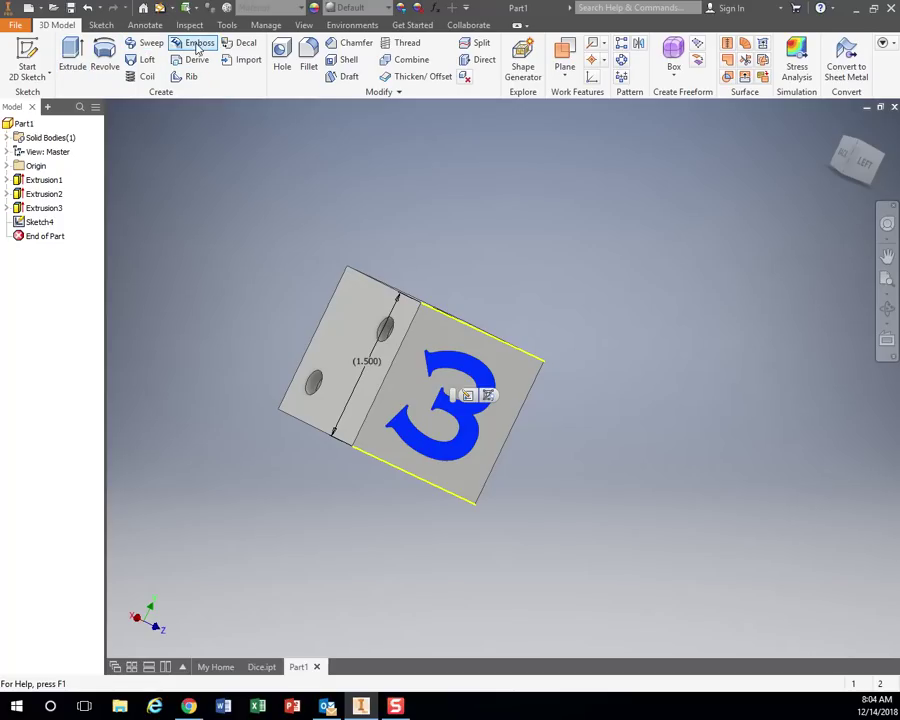
{"action": "left_click", "coordinate": [72, 55]}
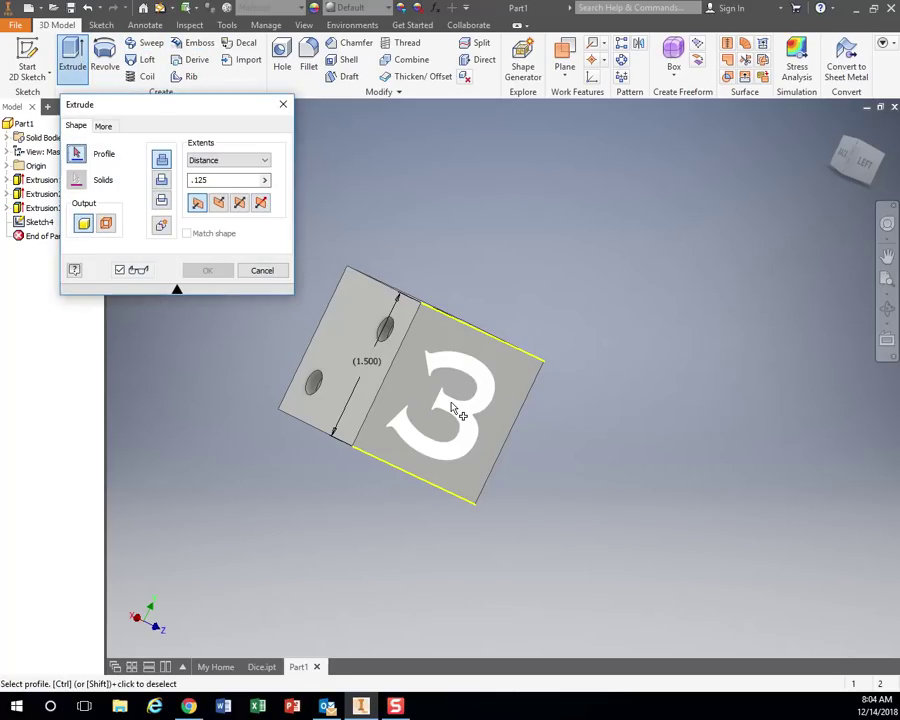
{"action": "left_click", "coordinate": [453, 413]}
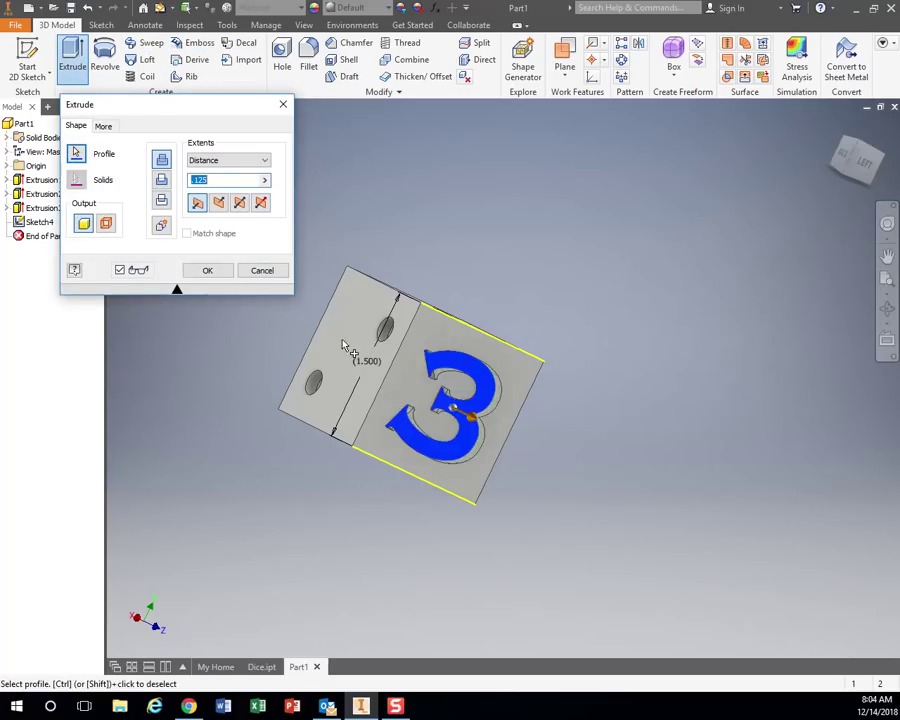
{"action": "left_click", "coordinate": [163, 180]}
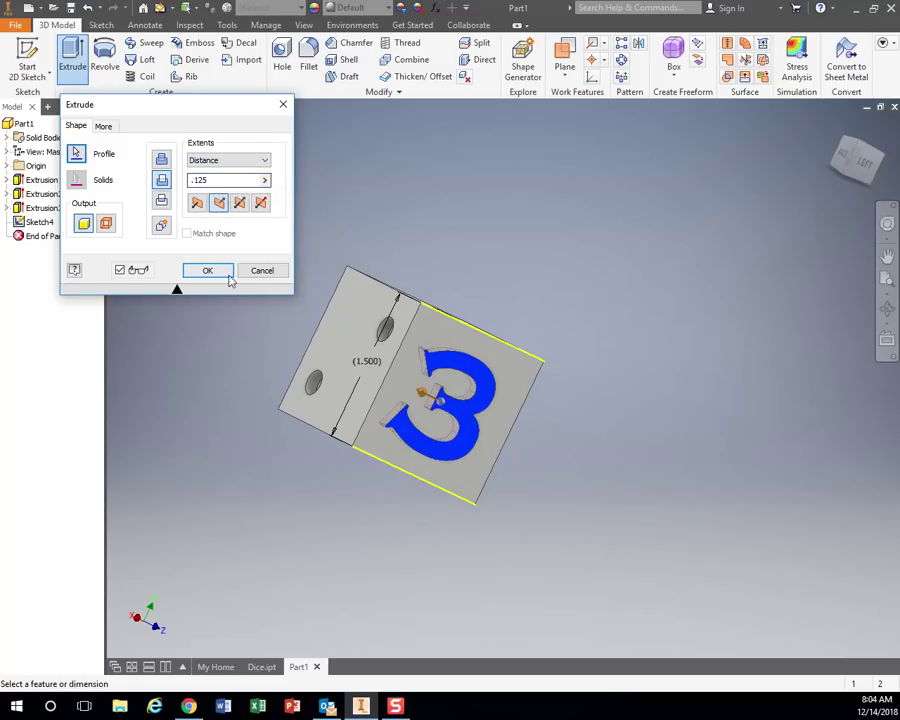
{"action": "left_click", "coordinate": [210, 271]}
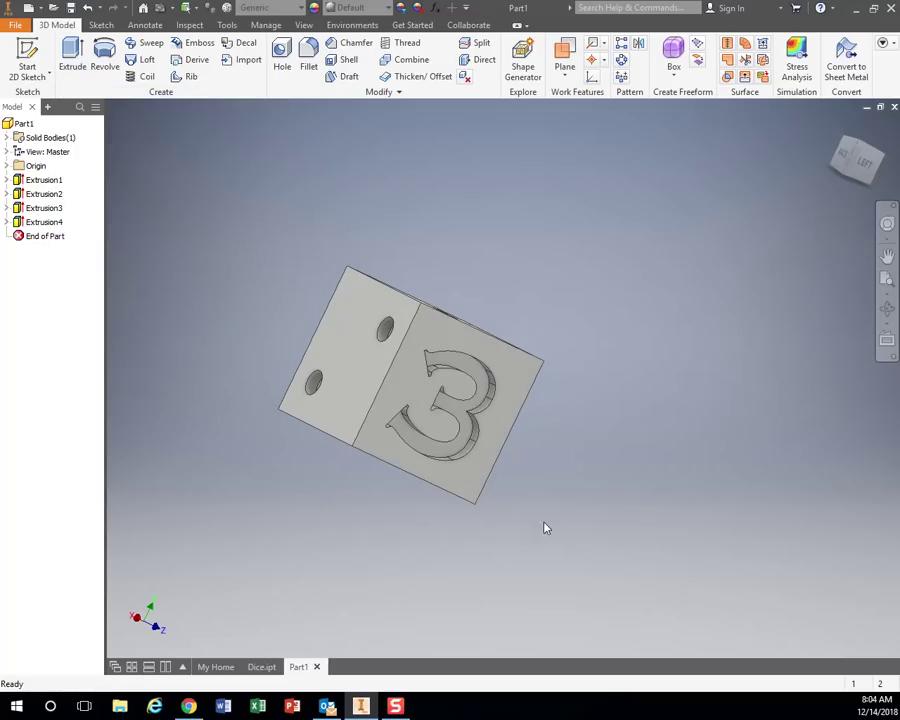
{"action": "middle_click_drag", "start_coordinate": [545, 528], "coordinate": [409, 444]}
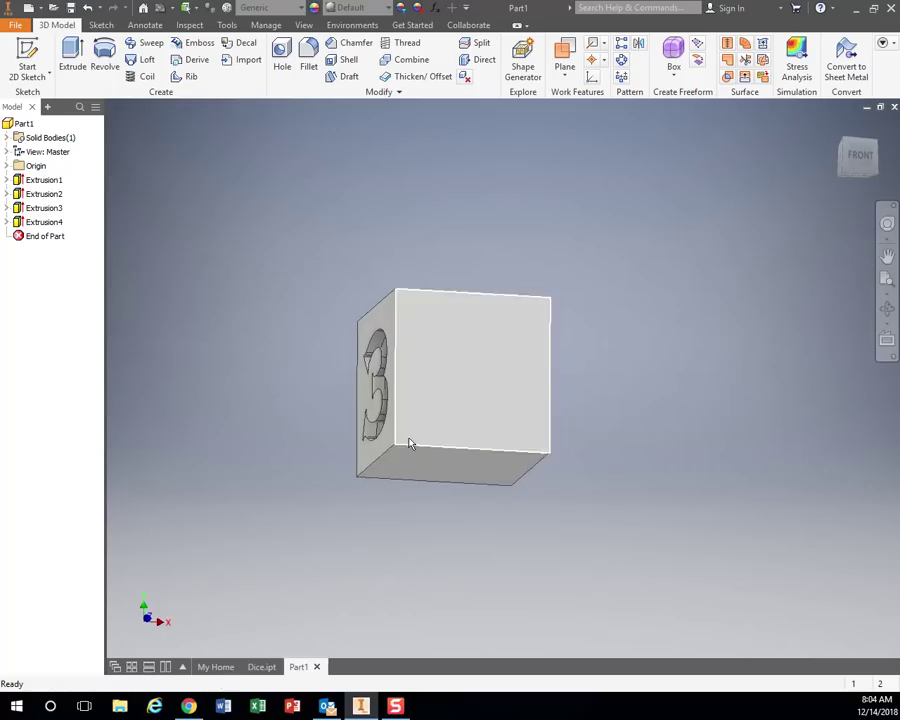
Start Sketch5 on the die's front face and view it from FRONT
{"action": "left_click", "coordinate": [27, 62]}
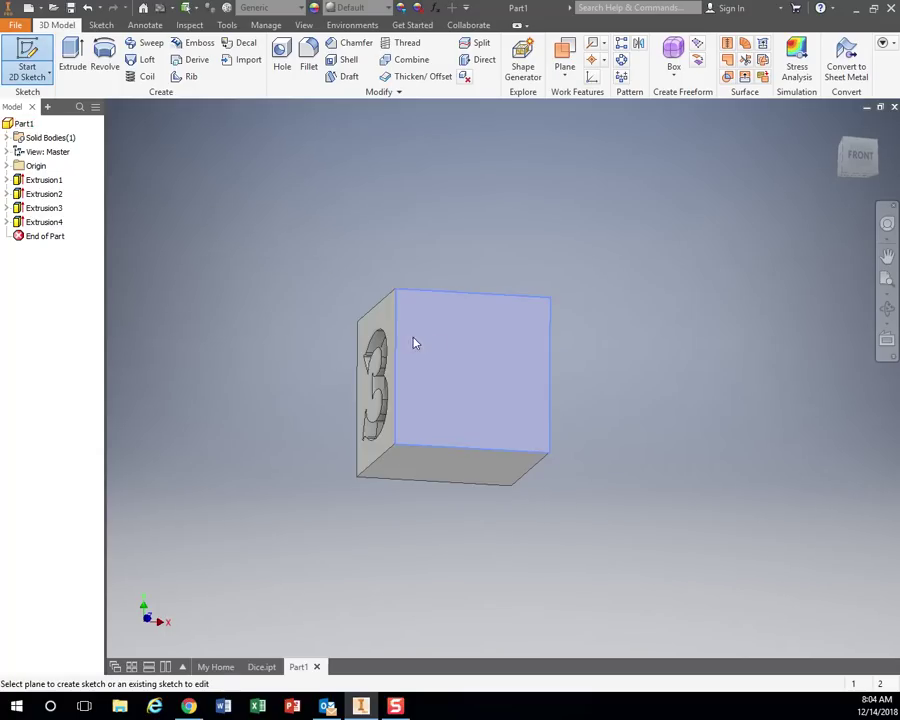
{"action": "left_click", "coordinate": [416, 343]}
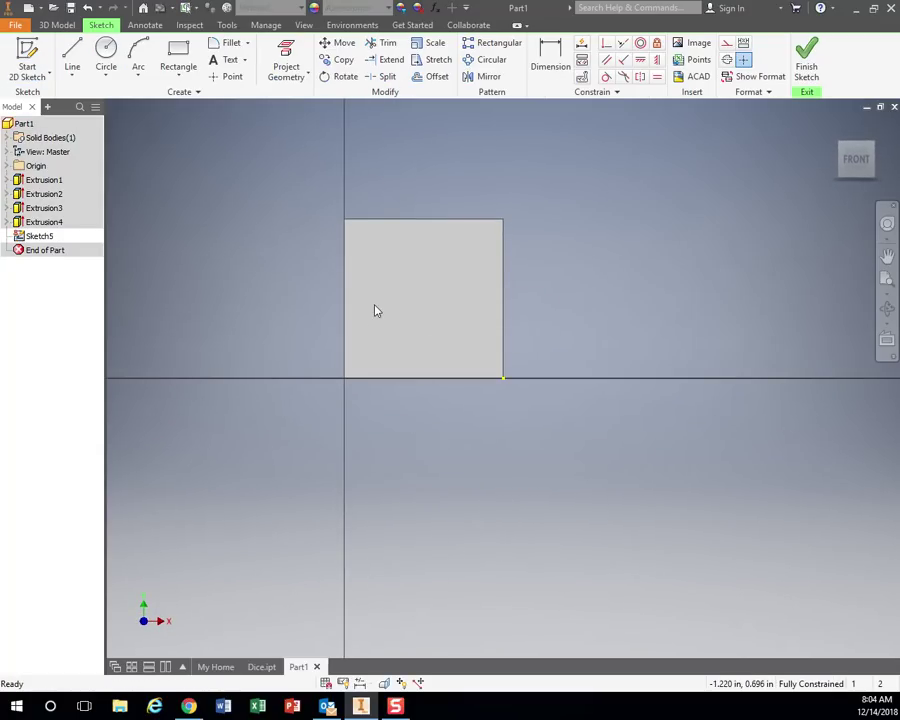
{"action": "mouse_move", "coordinate": [376, 311]}
{"action": "middle_mouse_down", "text": "shift"}
{"action": "mouse_move", "coordinate": [533, 310]}
{"action": "mouse_move", "coordinate": [370, 301]}
{"action": "middle_mouse_up", "text": "shift"}
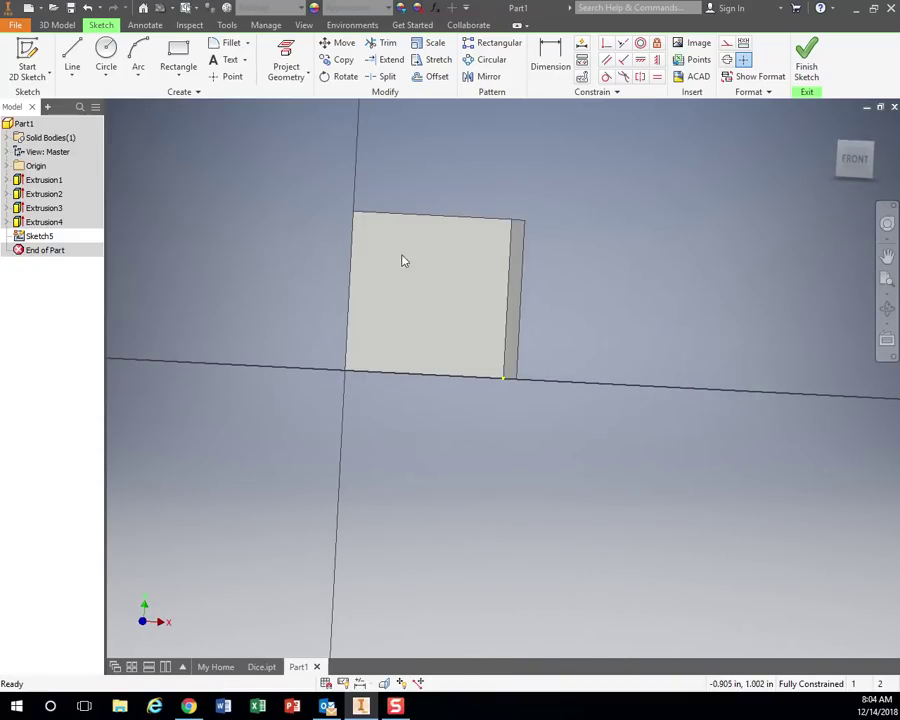
{"action": "left_click", "coordinate": [855, 162]}
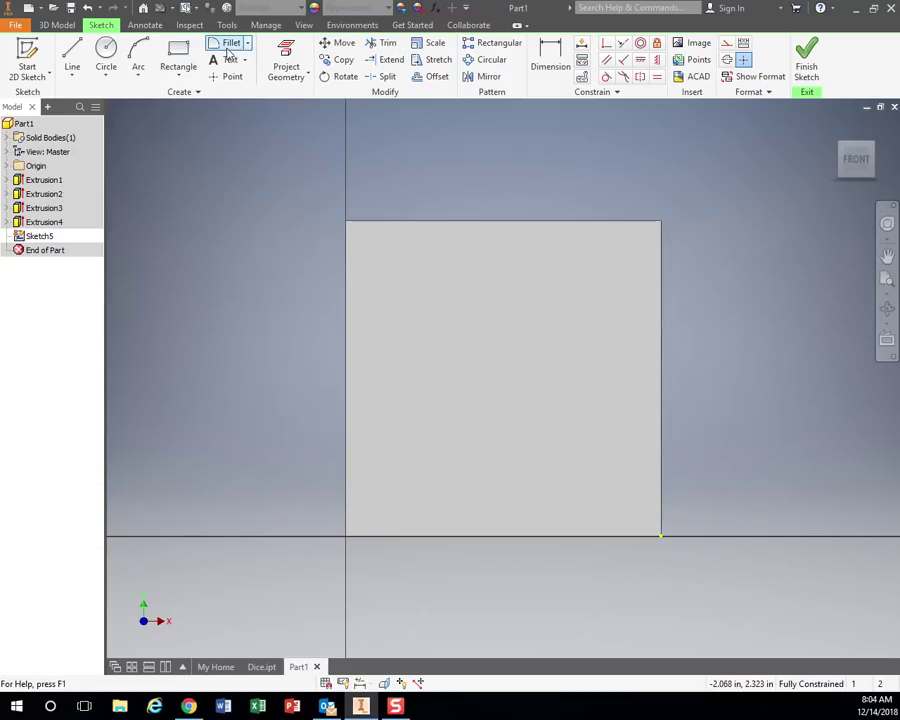
Place sketch text FIVE in Rockwell Condensed on the front face
{"action": "left_click", "coordinate": [229, 59]}
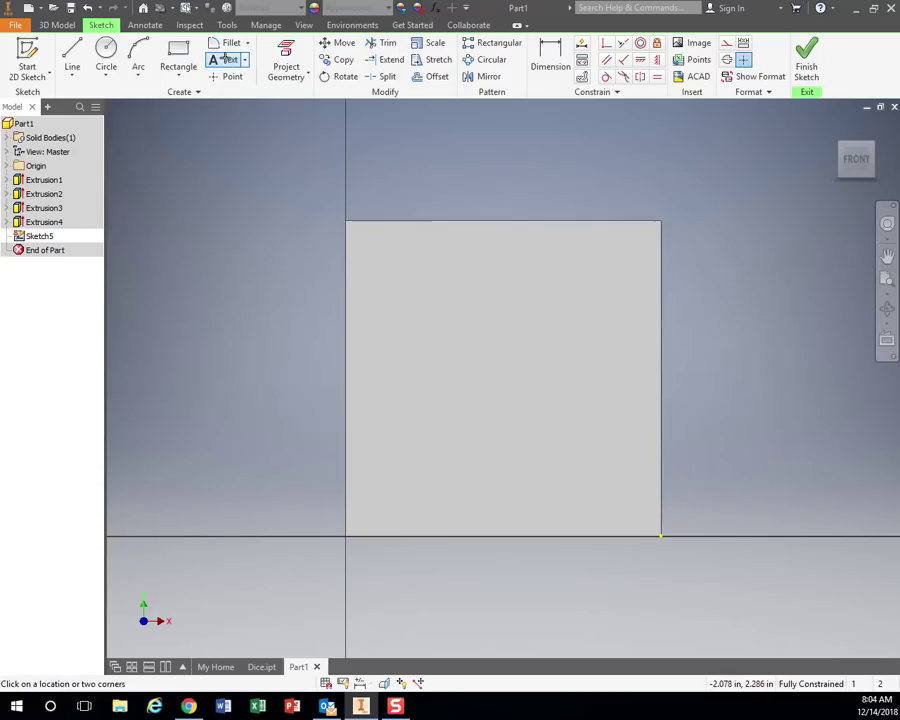
{"action": "left_click", "coordinate": [356, 242]}
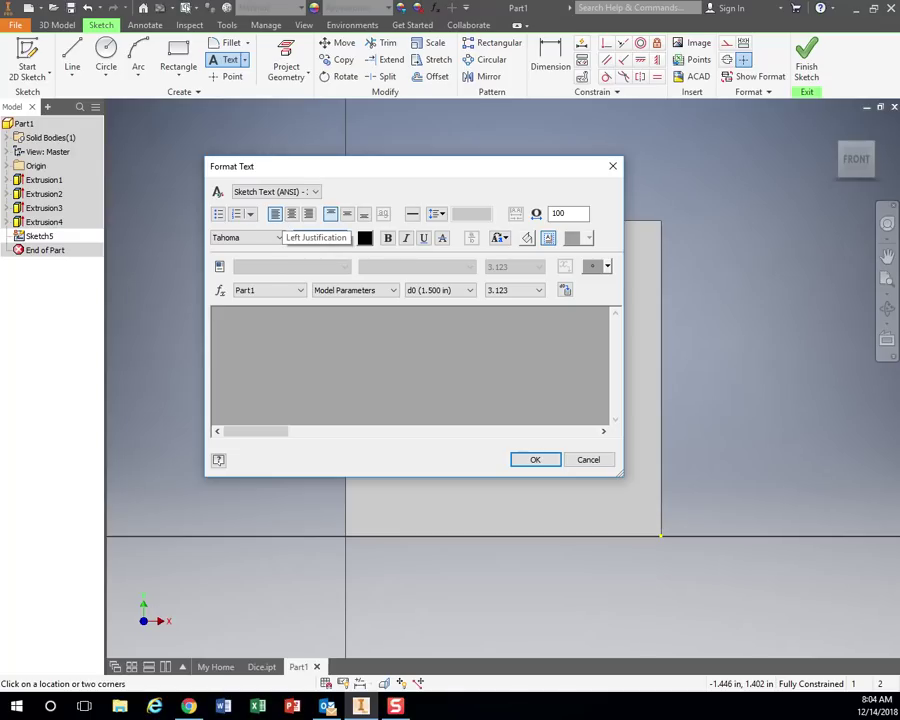
{"action": "type", "text": ".2"}
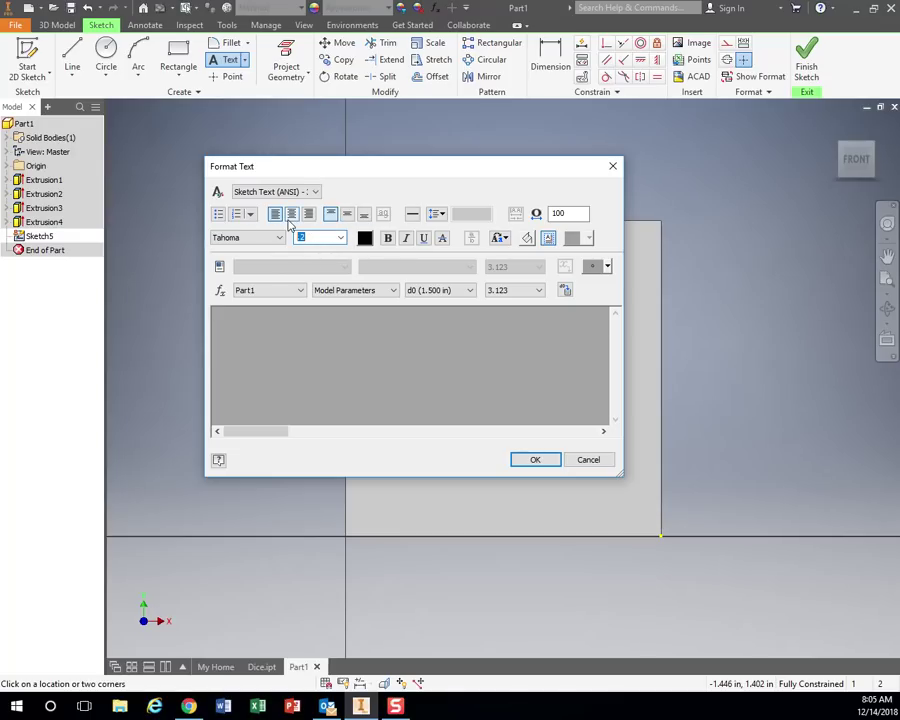
{"action": "left_click", "coordinate": [278, 238]}
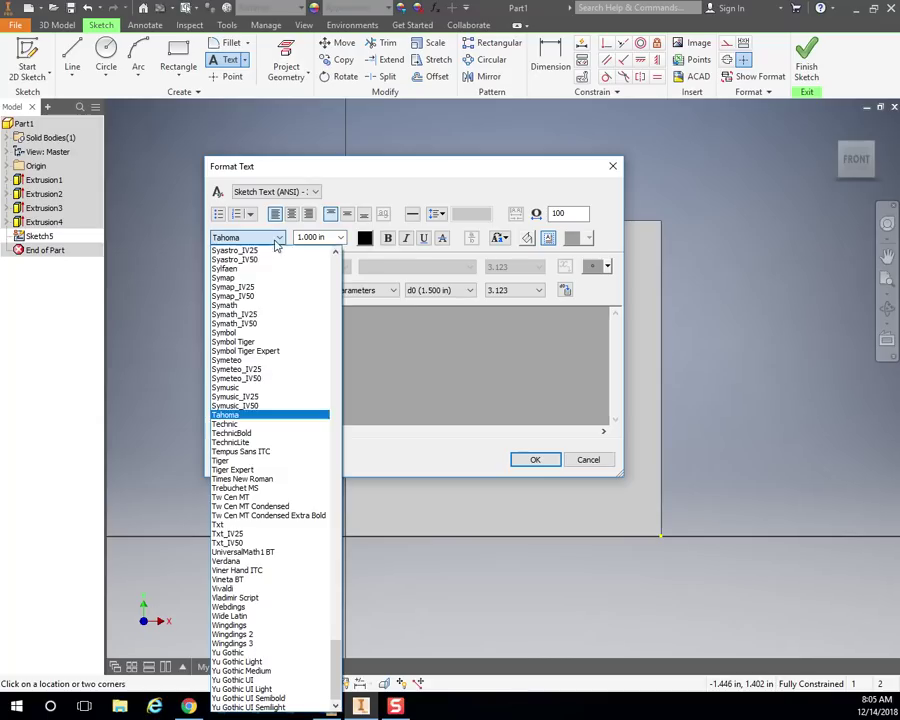
{"action": "scroll", "coordinate": [232, 385], "scroll_direction": "up", "scroll_amount": 1}
{"action": "scroll", "coordinate": [230, 386], "scroll_direction": "up", "scroll_amount": 20}
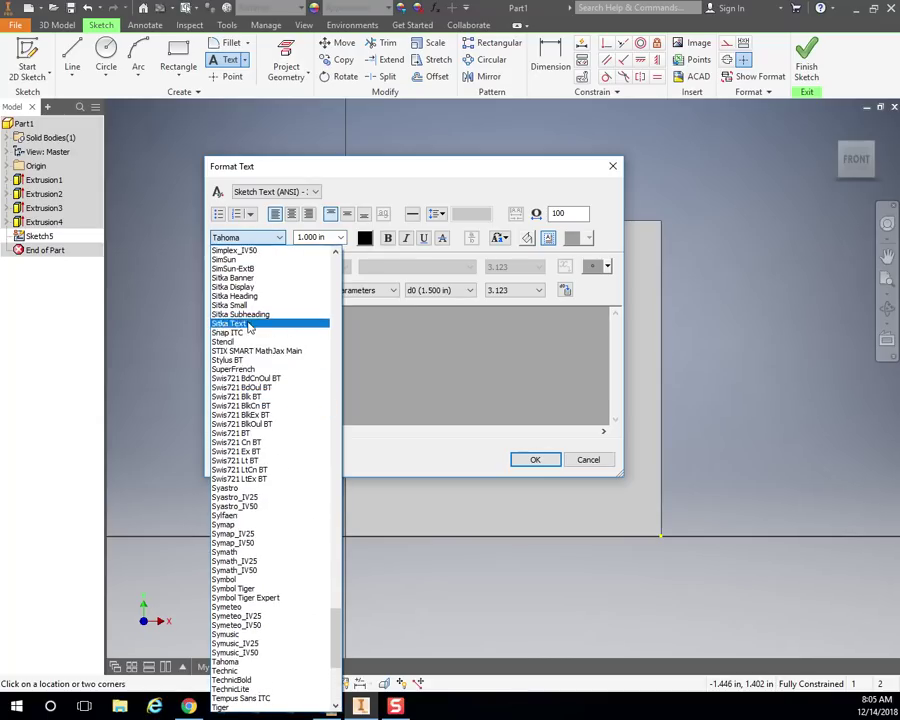
{"action": "scroll", "coordinate": [251, 320], "scroll_direction": "up", "scroll_amount": 2}
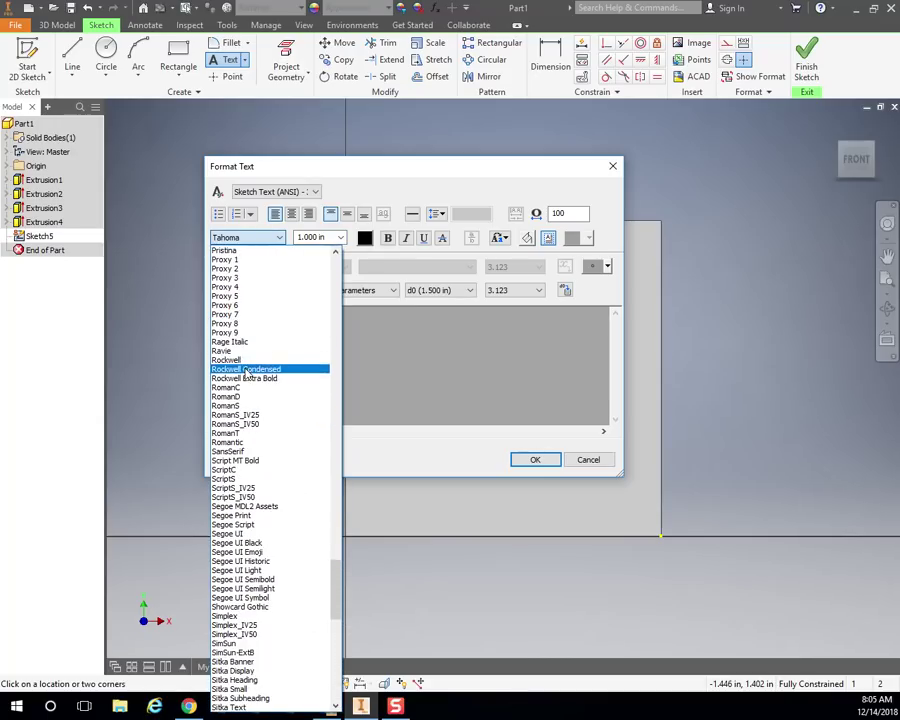
{"action": "left_click", "coordinate": [246, 369]}
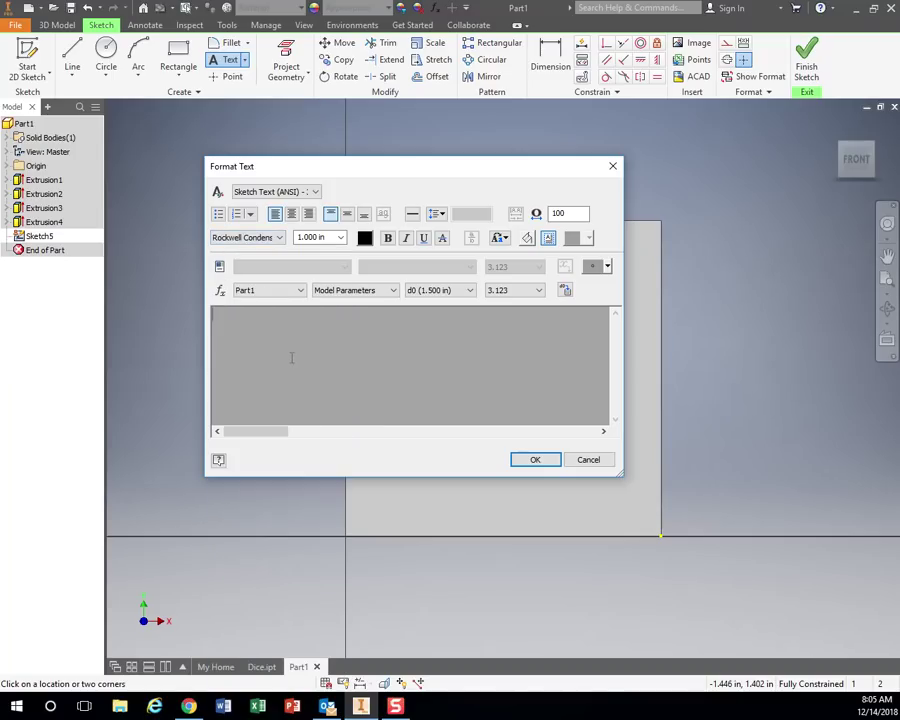
{"action": "type", "text": "FIVE"}
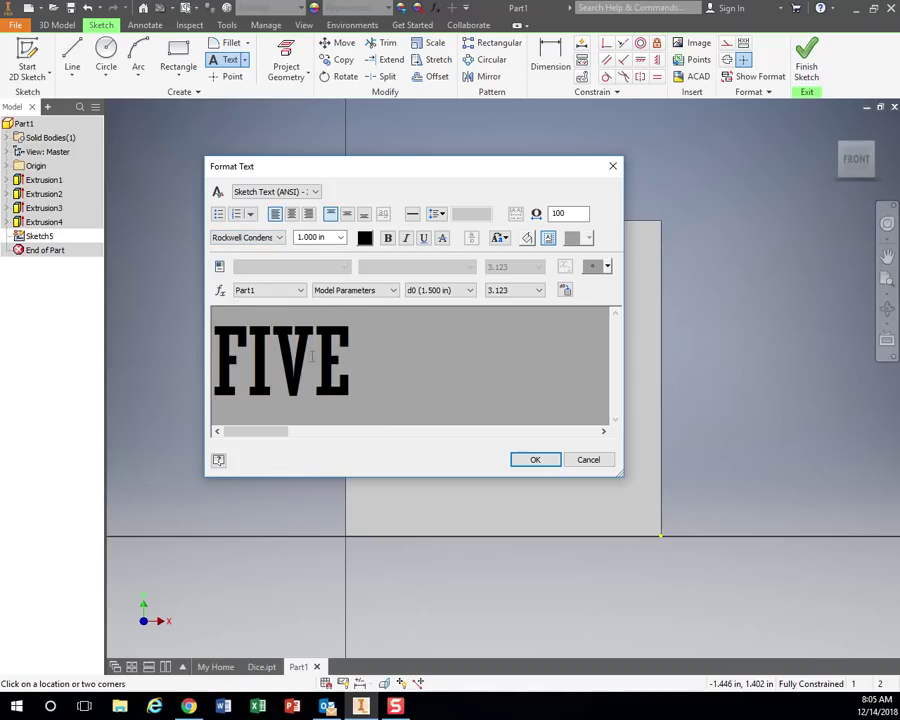
{"action": "left_click", "coordinate": [530, 461]}
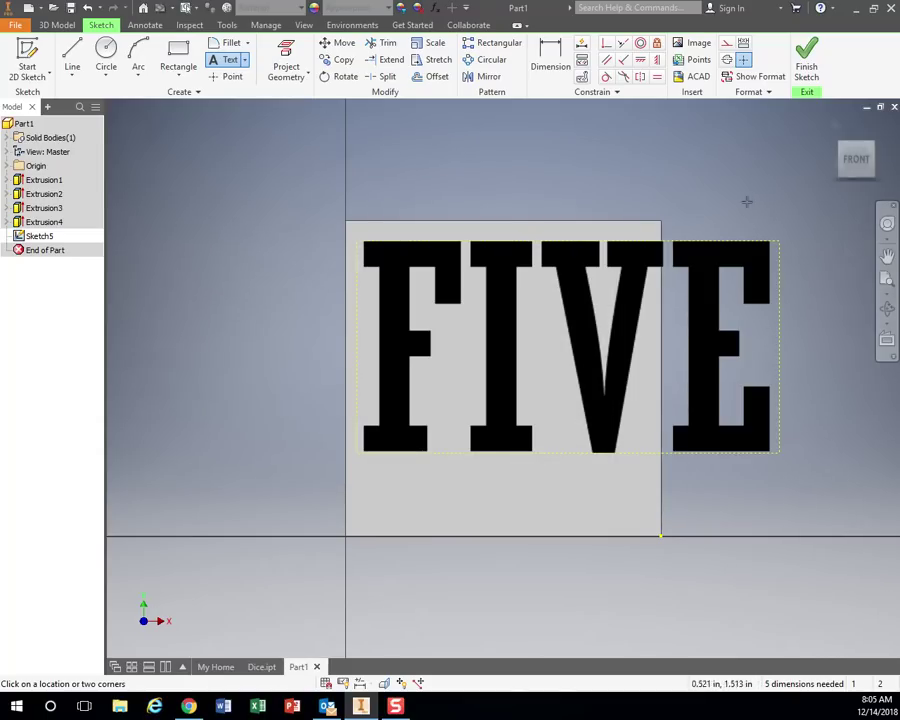
Scale FIVE down from its top-left corner so it fits the face
{"action": "left_click", "coordinate": [435, 44]}
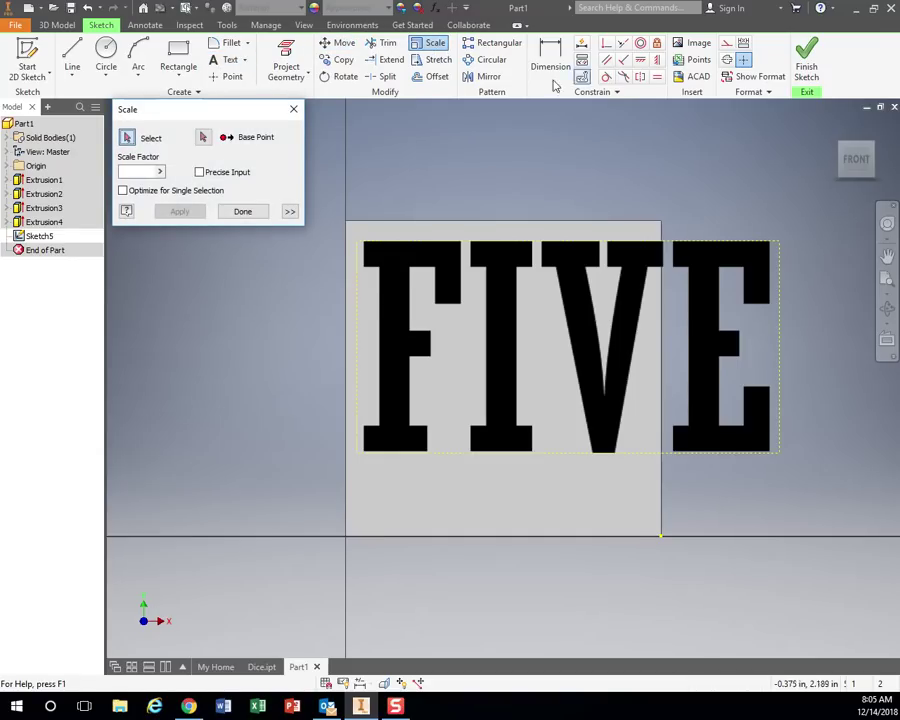
{"action": "left_click", "coordinate": [398, 316]}
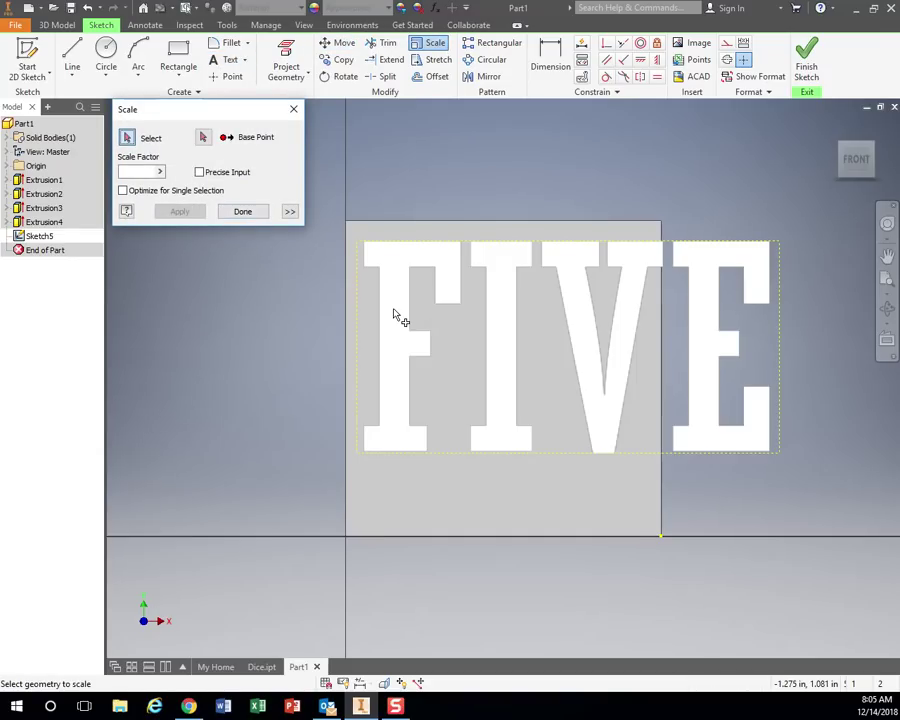
{"action": "left_click", "coordinate": [363, 292]}
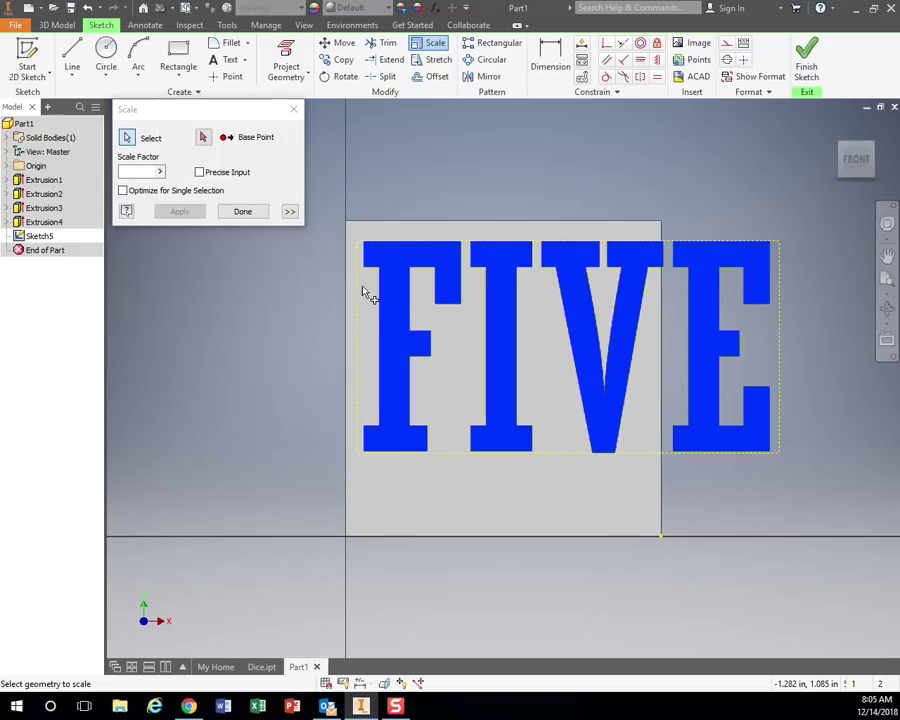
{"action": "left_click", "coordinate": [204, 140]}
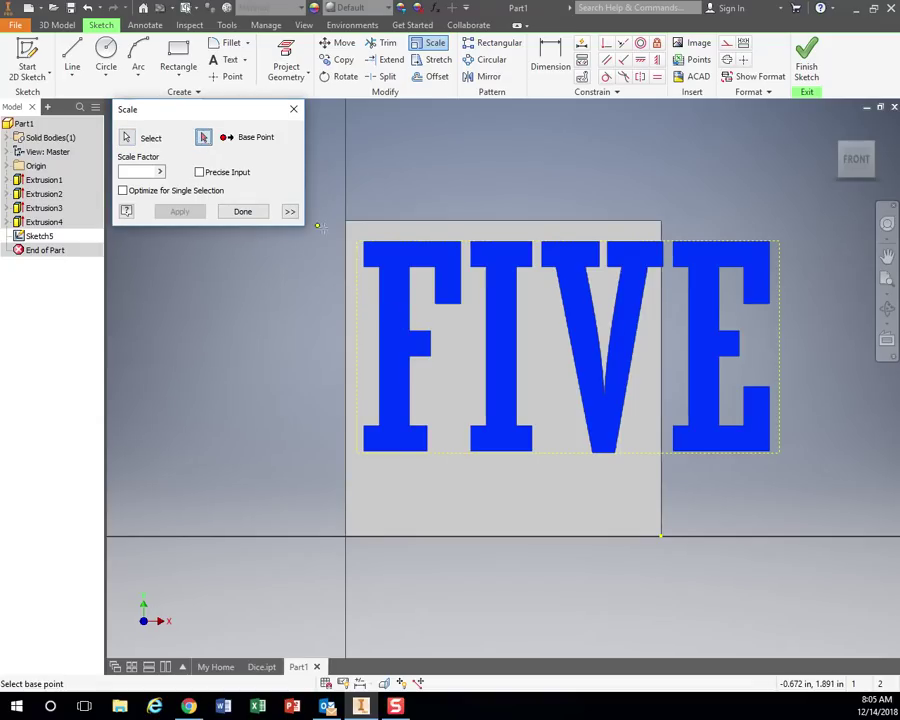
{"action": "left_click", "coordinate": [357, 241]}
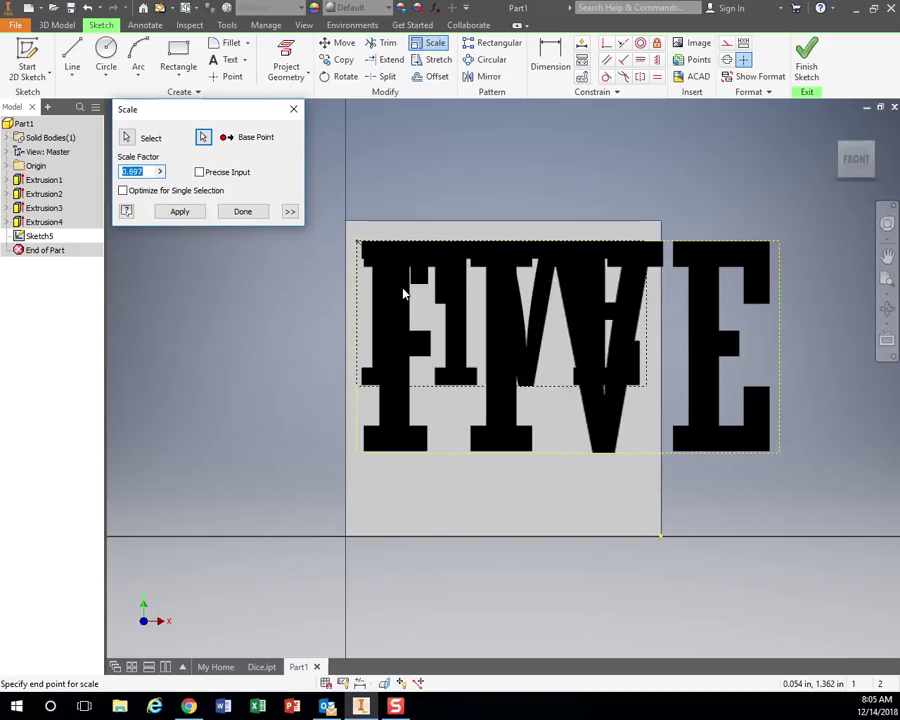
{"action": "left_click", "coordinate": [440, 274]}
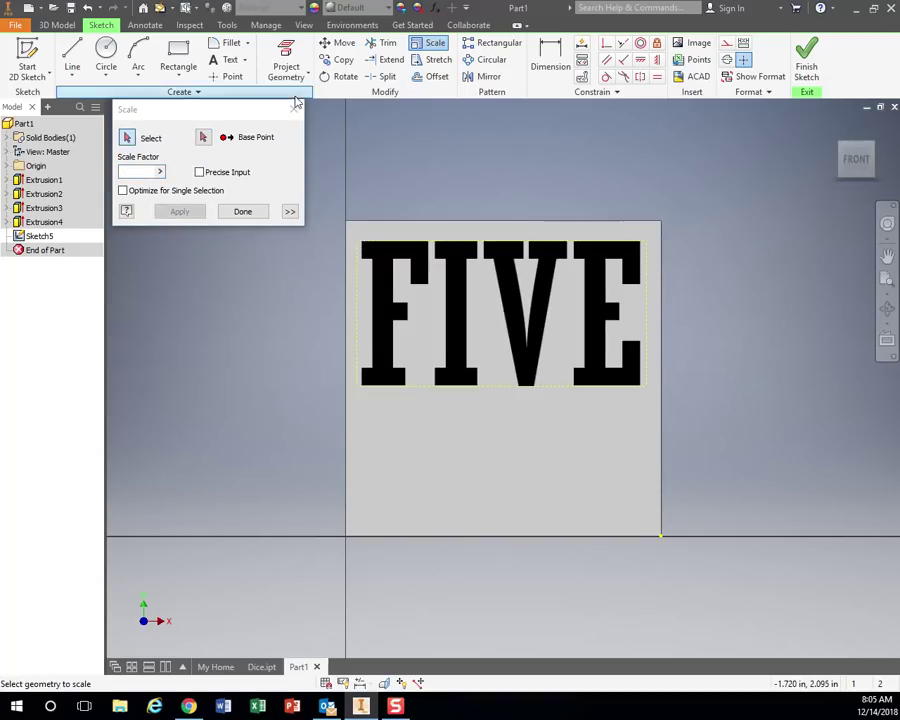
{"action": "left_click", "coordinate": [240, 210]}
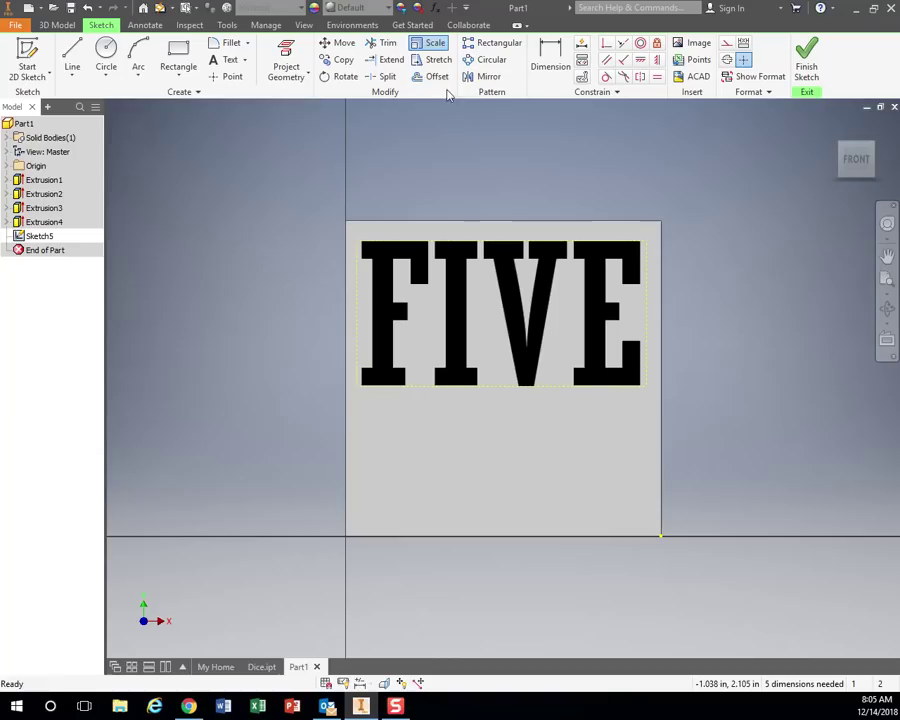
Move FIVE lower on the face using its top-left corner as base point
{"action": "left_click", "coordinate": [343, 43]}
{"action": "left_click", "coordinate": [377, 258]}
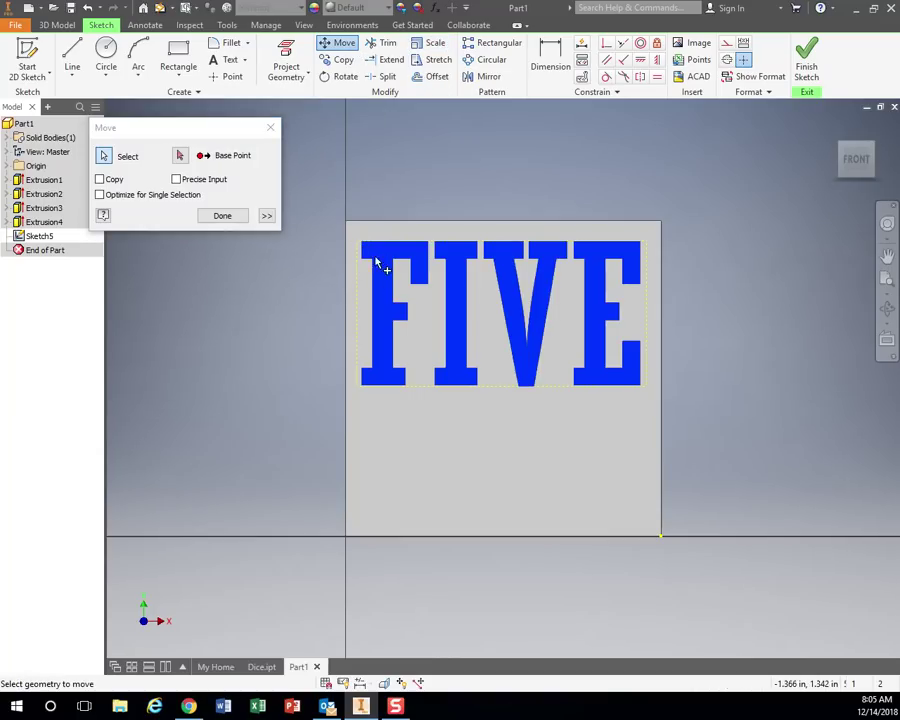
{"action": "left_click", "coordinate": [180, 156]}
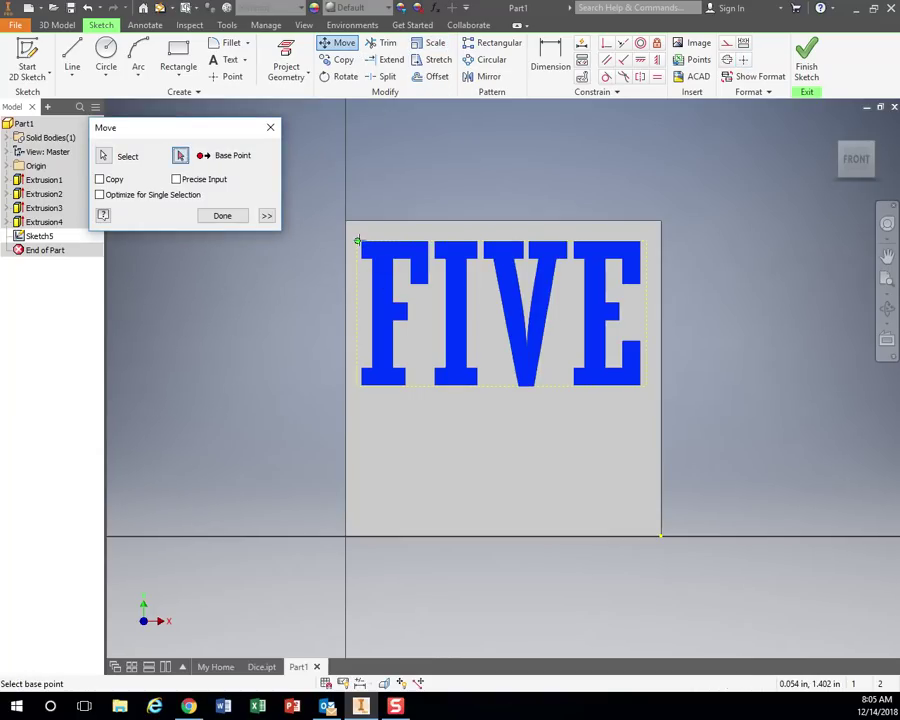
{"action": "left_click", "coordinate": [358, 241]}
{"action": "left_click", "coordinate": [360, 315]}
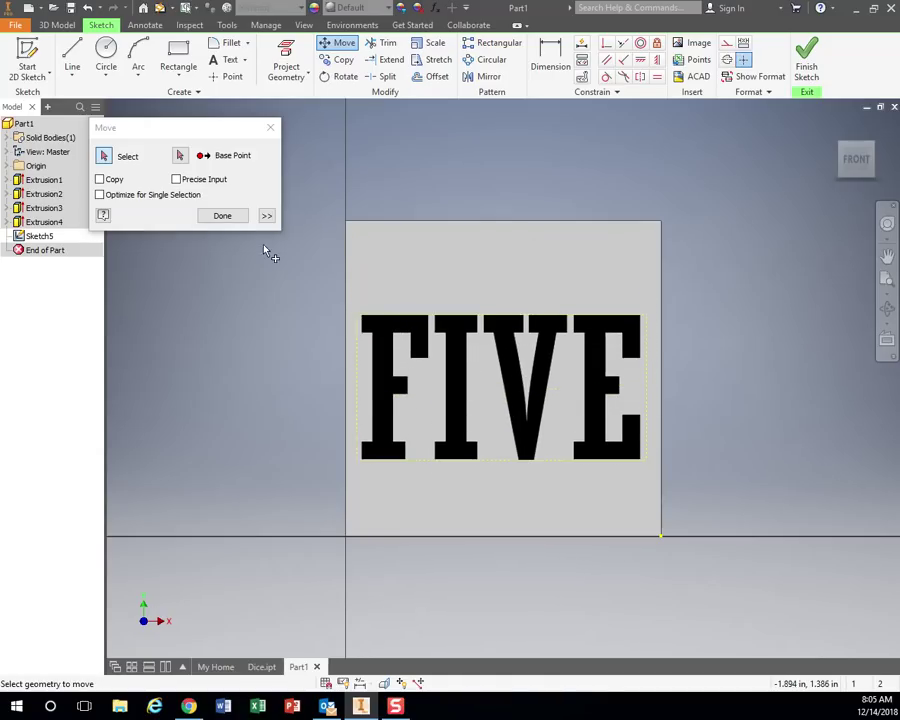
{"action": "left_click", "coordinate": [236, 216]}
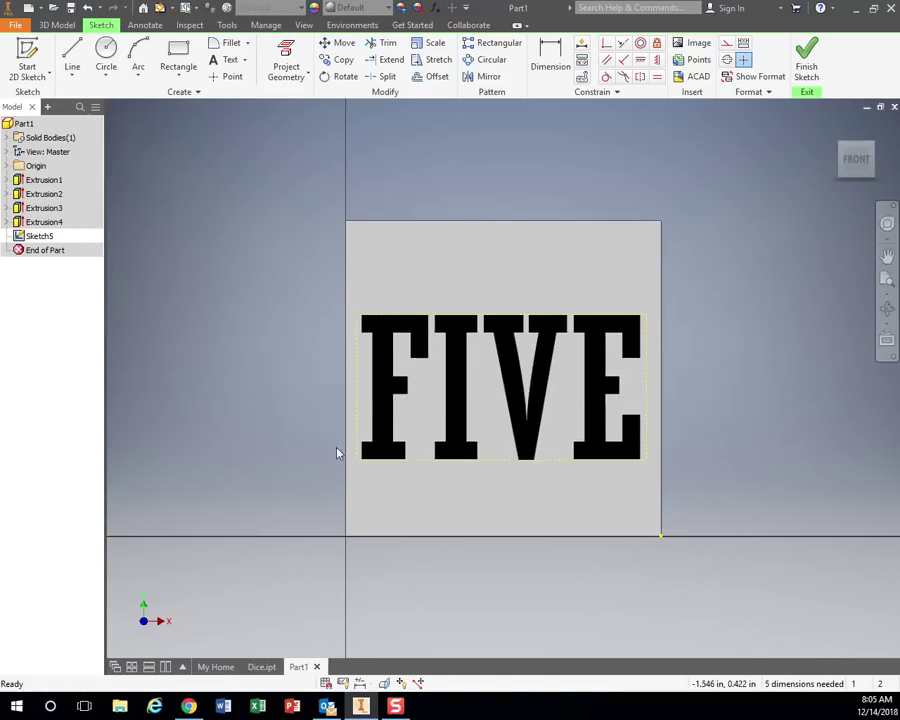
{"action": "middle_click_drag", "start_coordinate": [337, 453], "coordinate": [291, 426], "text": "shift"}
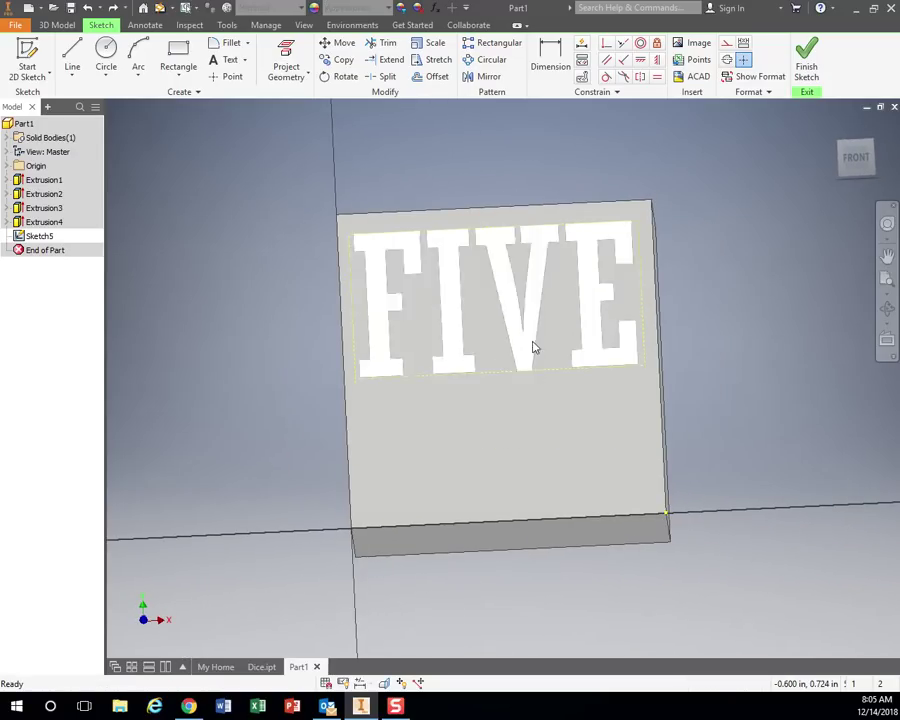
Rescale FIVE from its top-left corner to its final size within the face
{"action": "left_click", "coordinate": [420, 47]}
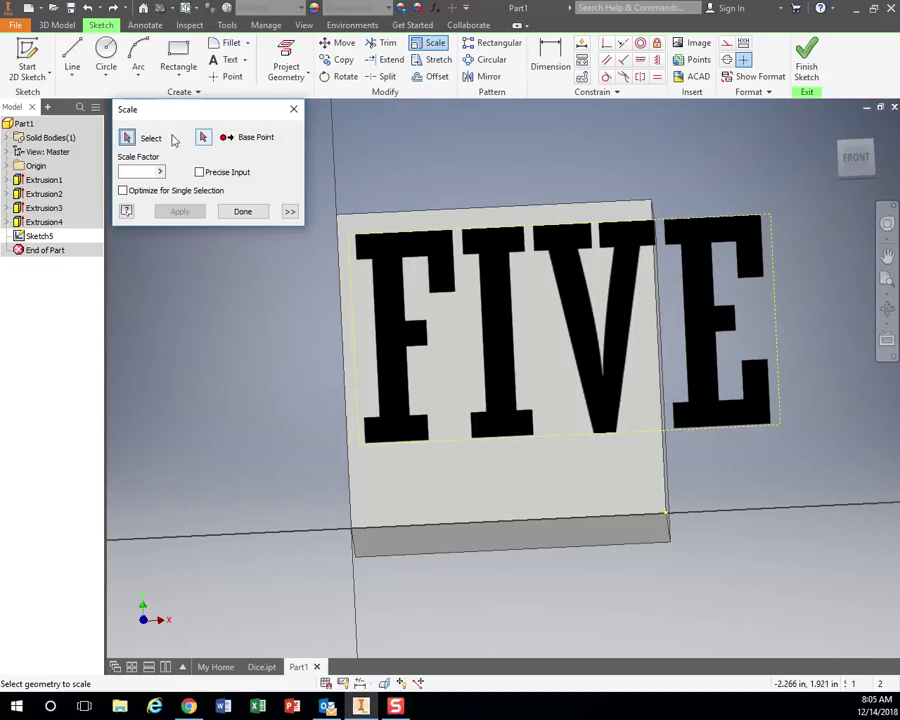
{"action": "left_click", "coordinate": [390, 265]}
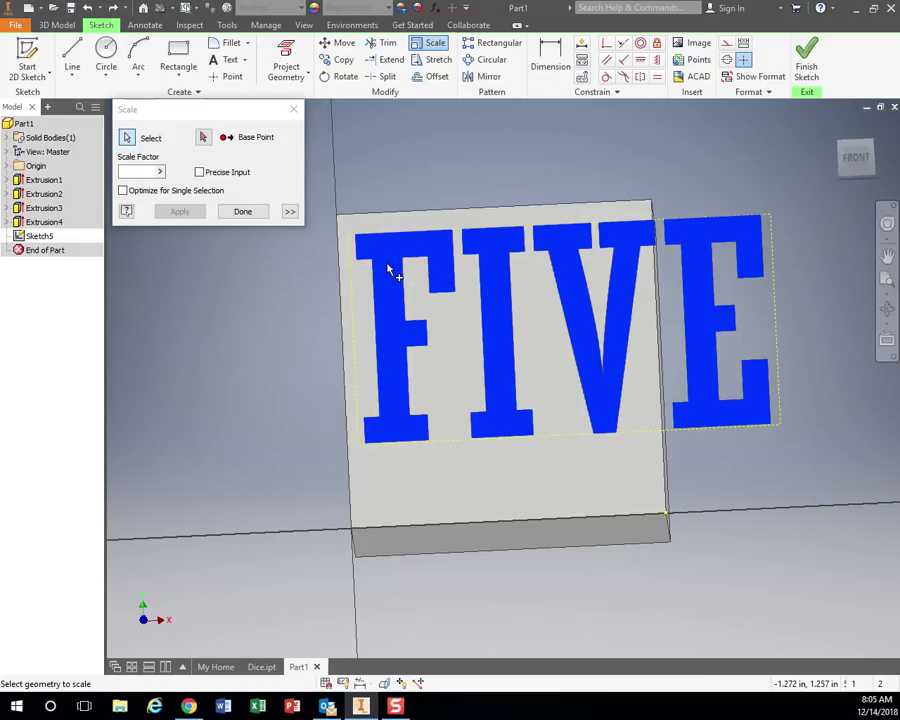
{"action": "left_click", "coordinate": [202, 139]}
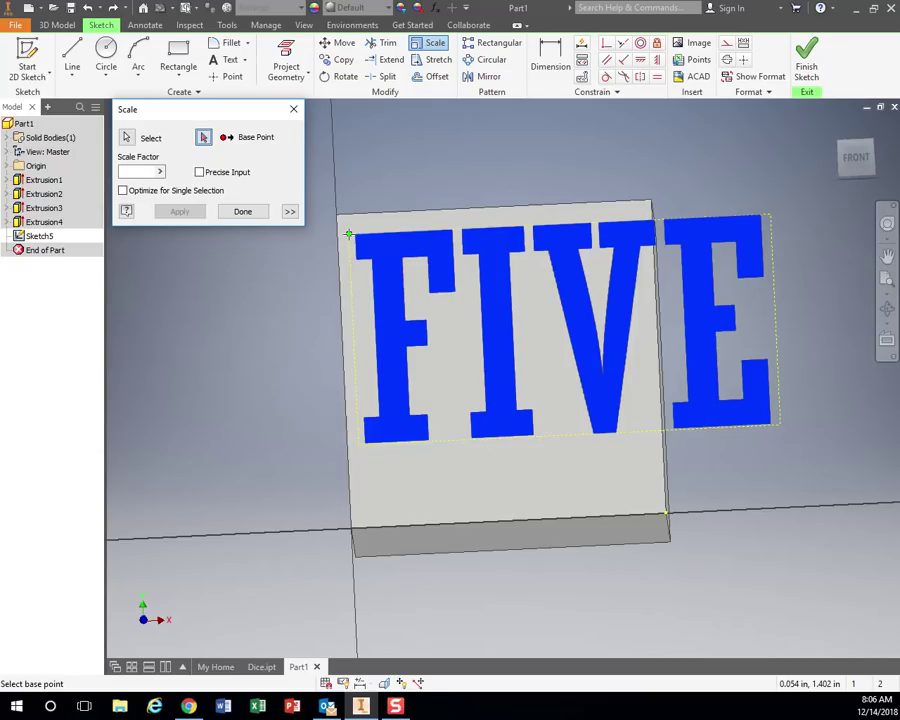
{"action": "left_click", "coordinate": [348, 234]}
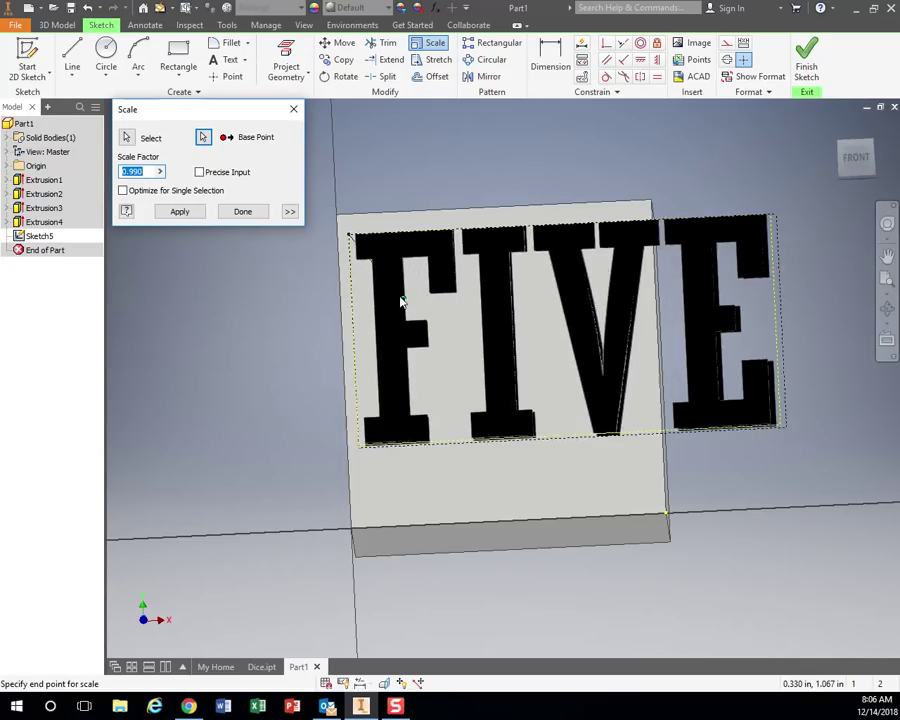
{"action": "left_click", "coordinate": [476, 279]}
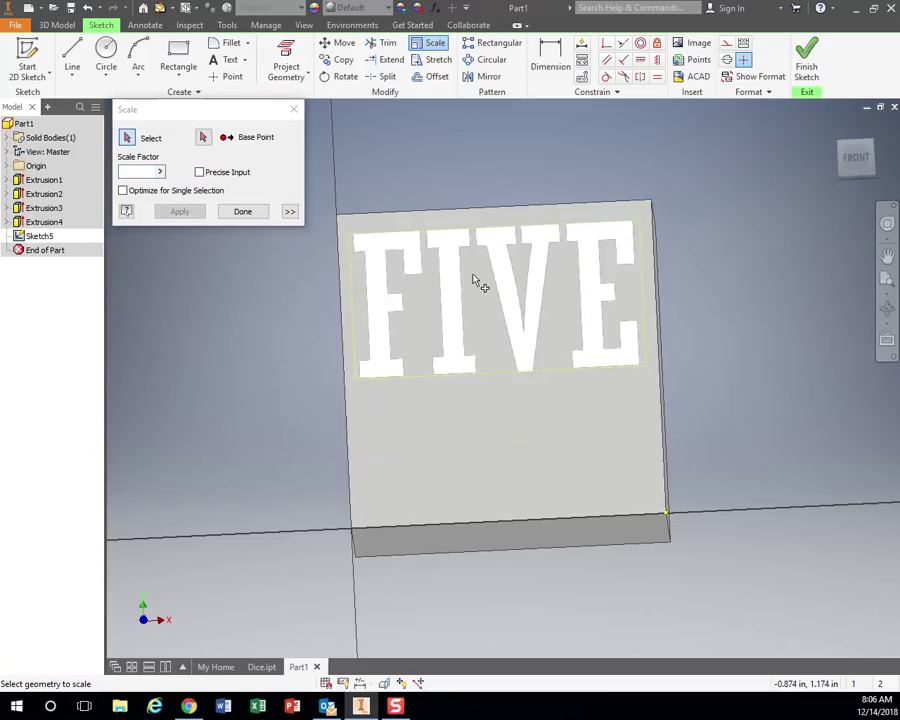
{"action": "left_click", "coordinate": [262, 211]}
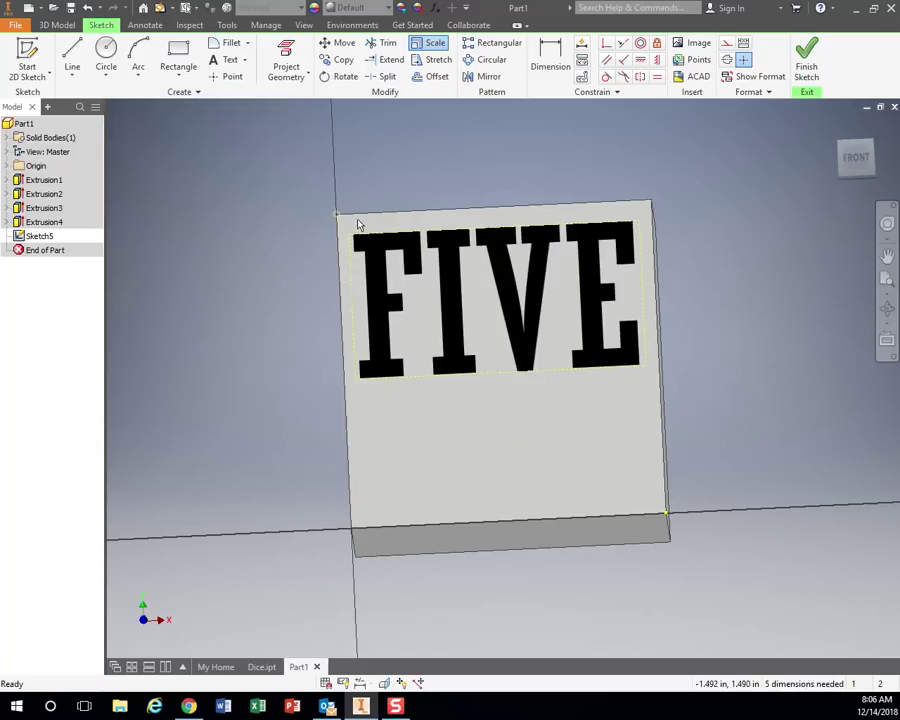
Move FIVE down toward the face centre and finish Sketch5
{"action": "left_click", "coordinate": [340, 43]}
{"action": "left_click", "coordinate": [390, 272]}
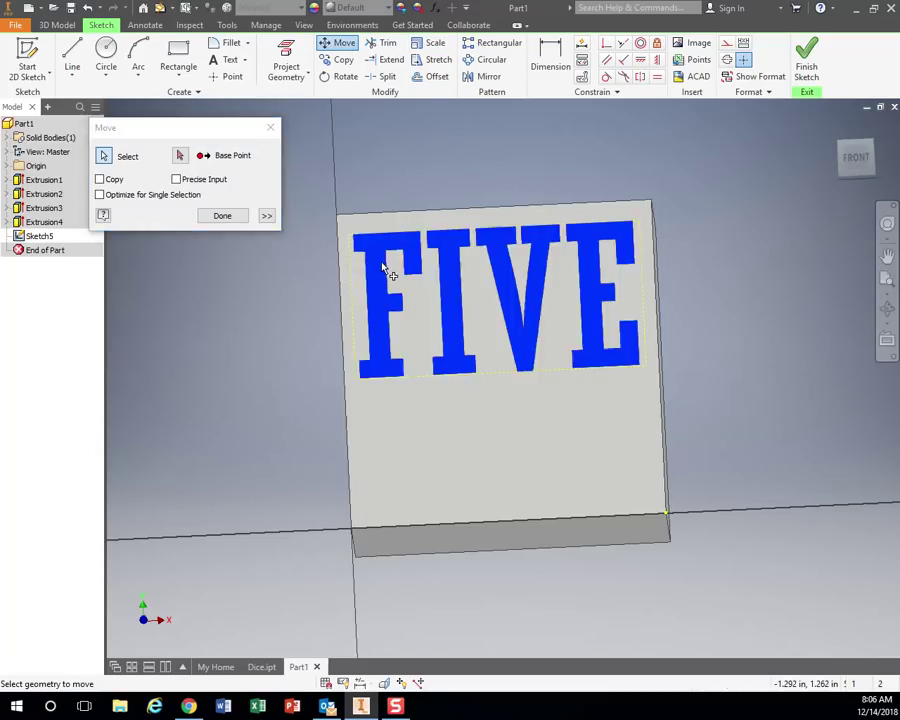
{"action": "left_click", "coordinate": [180, 155]}
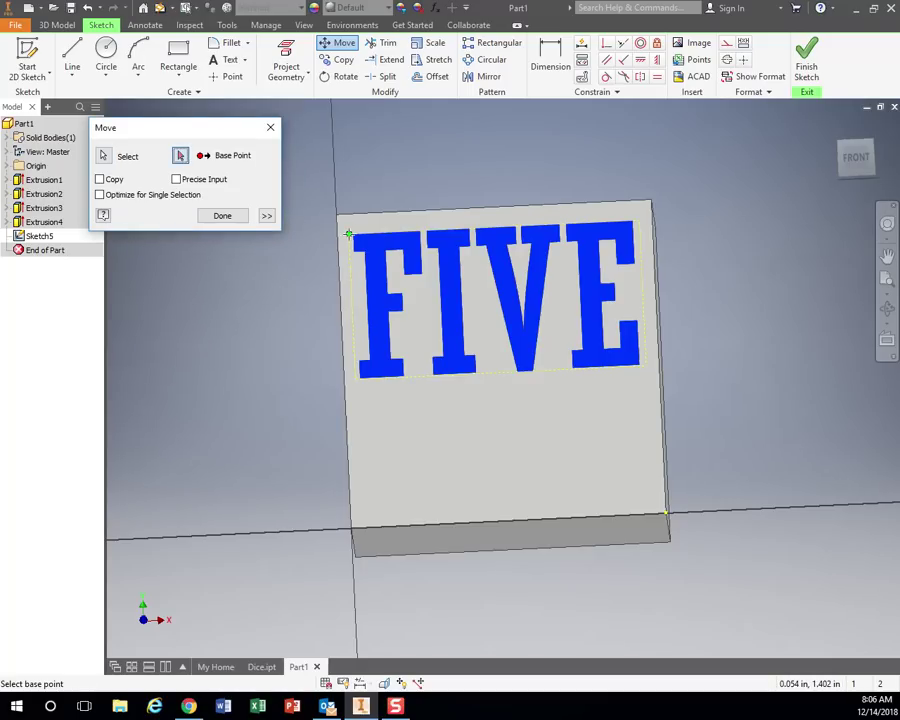
{"action": "left_click", "coordinate": [348, 234]}
{"action": "left_click", "coordinate": [352, 297]}
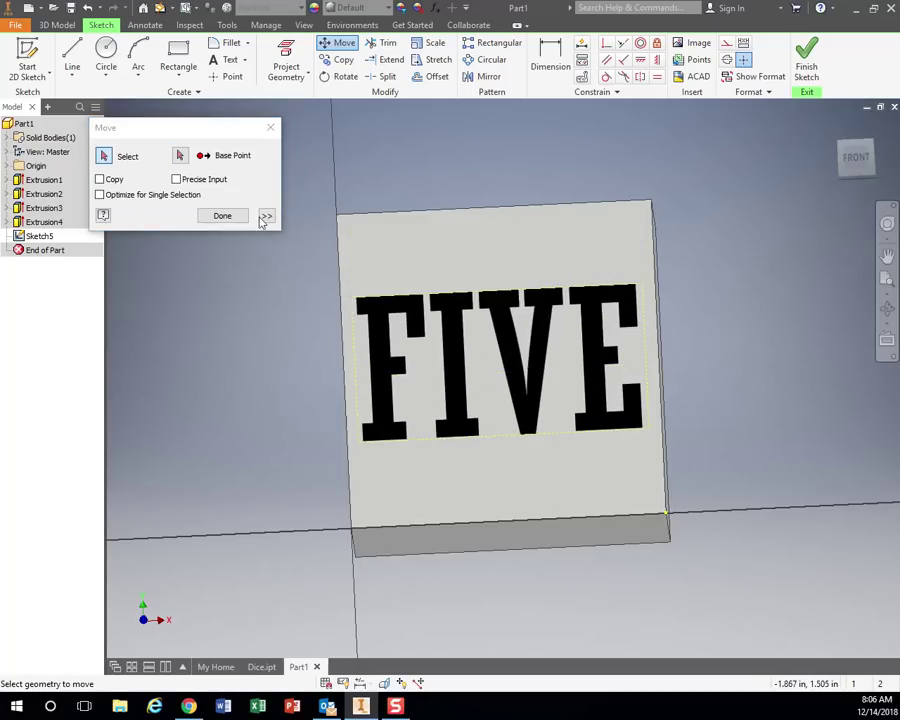
{"action": "key", "text": "Escape"}
{"action": "left_click", "coordinate": [806, 60]}
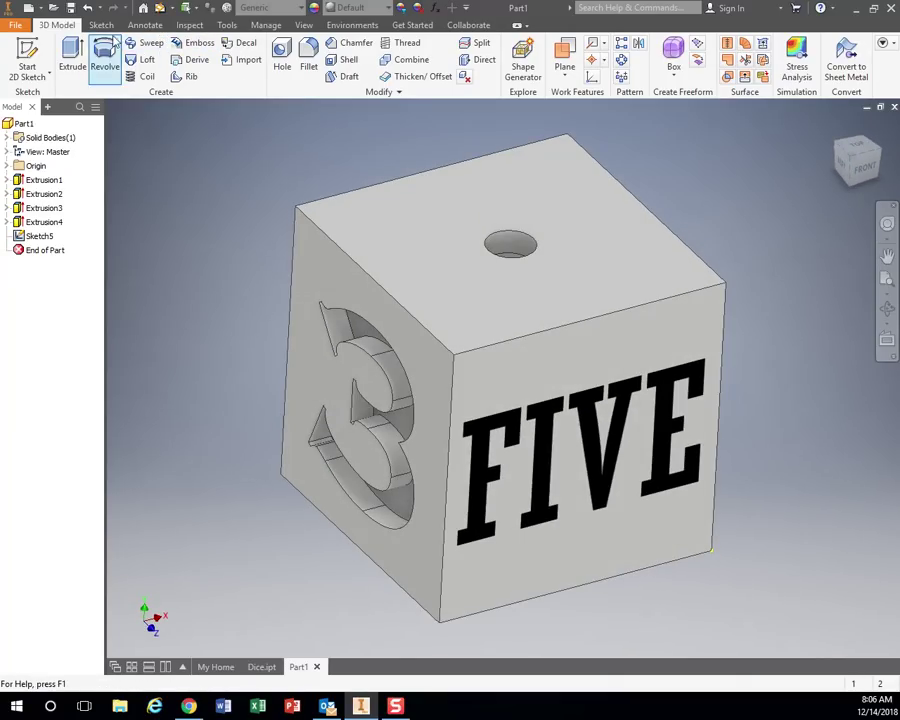
Engrave the FIVE profile 0.1 in into the face using Emboss's Engrave from Face option
{"action": "left_click", "coordinate": [73, 58]}
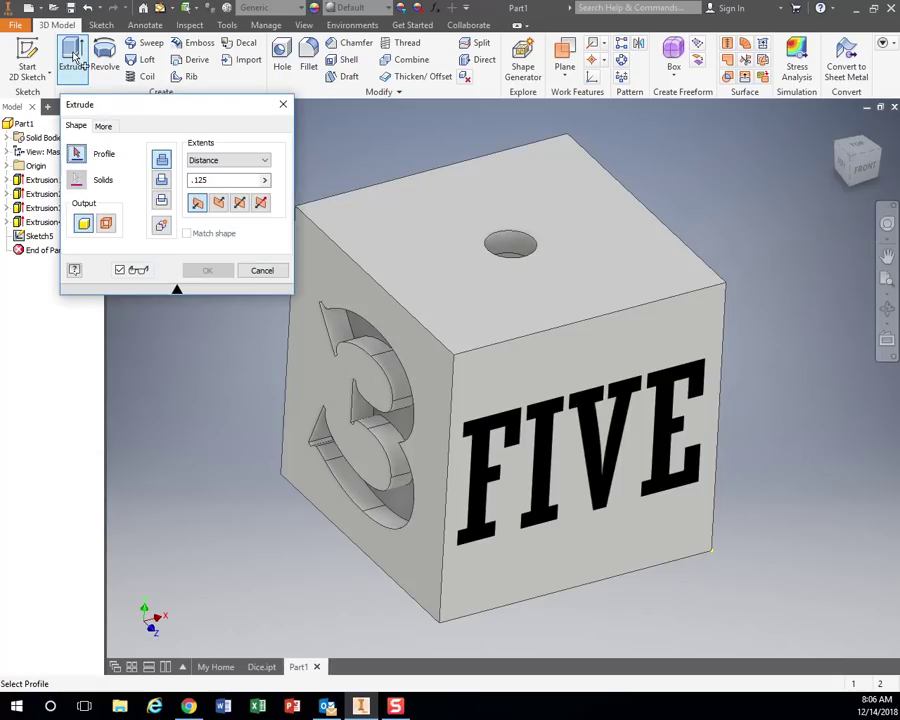
{"action": "left_click", "coordinate": [261, 267]}
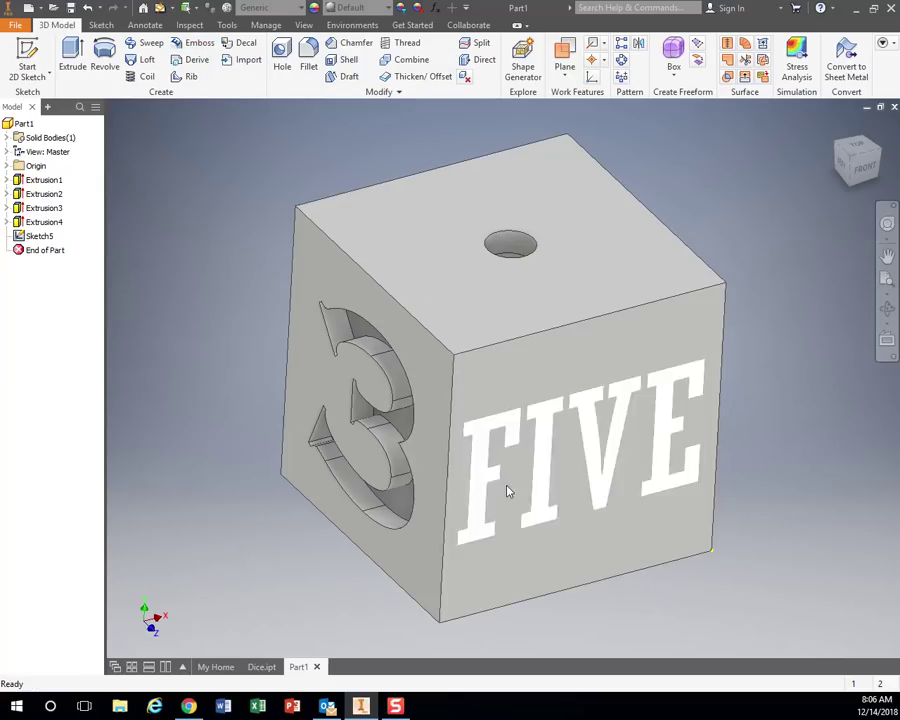
{"action": "left_click", "coordinate": [196, 42]}
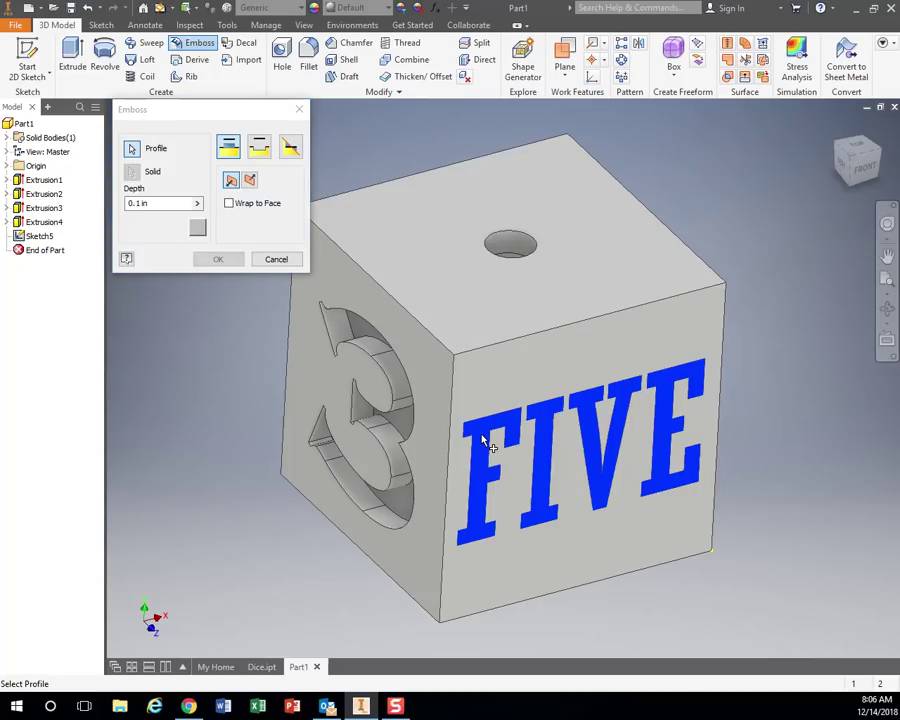
{"action": "left_click", "coordinate": [259, 147]}
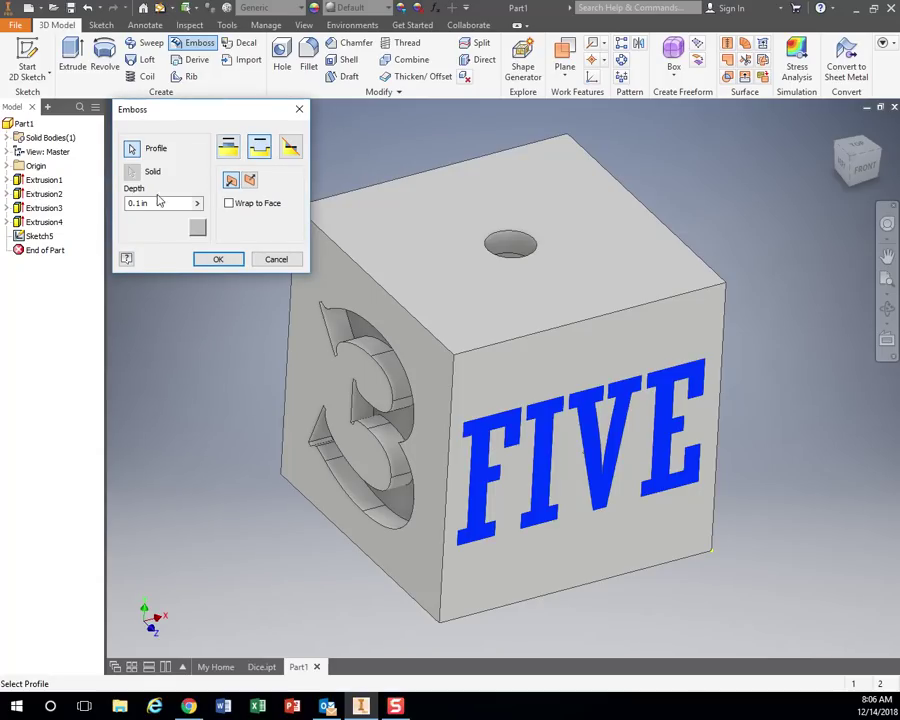
{"action": "left_click", "coordinate": [225, 260]}
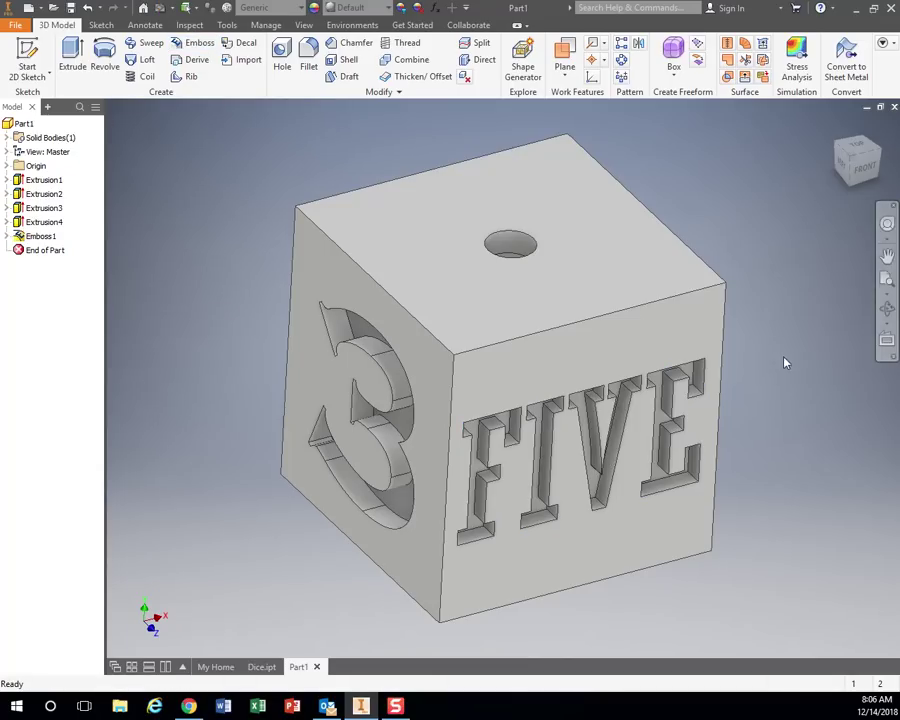
{"action": "middle_click_drag", "start_coordinate": [739, 474], "coordinate": [701, 476], "text": "shift"}
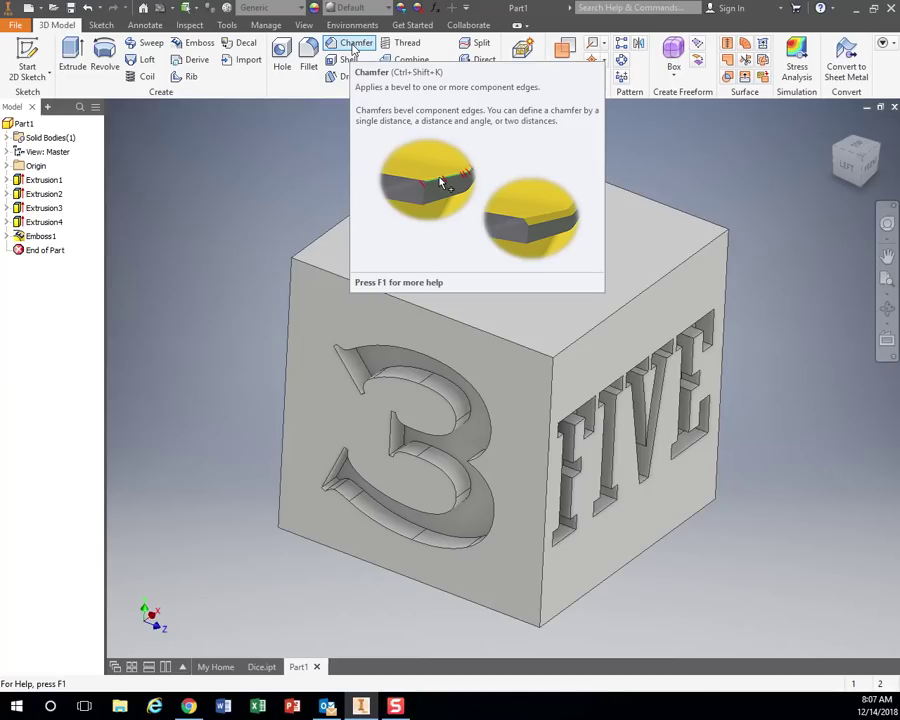
Chamfer the die's top front edge and the top edge of the 3 face at 0.125 in
{"action": "left_click", "coordinate": [353, 44]}
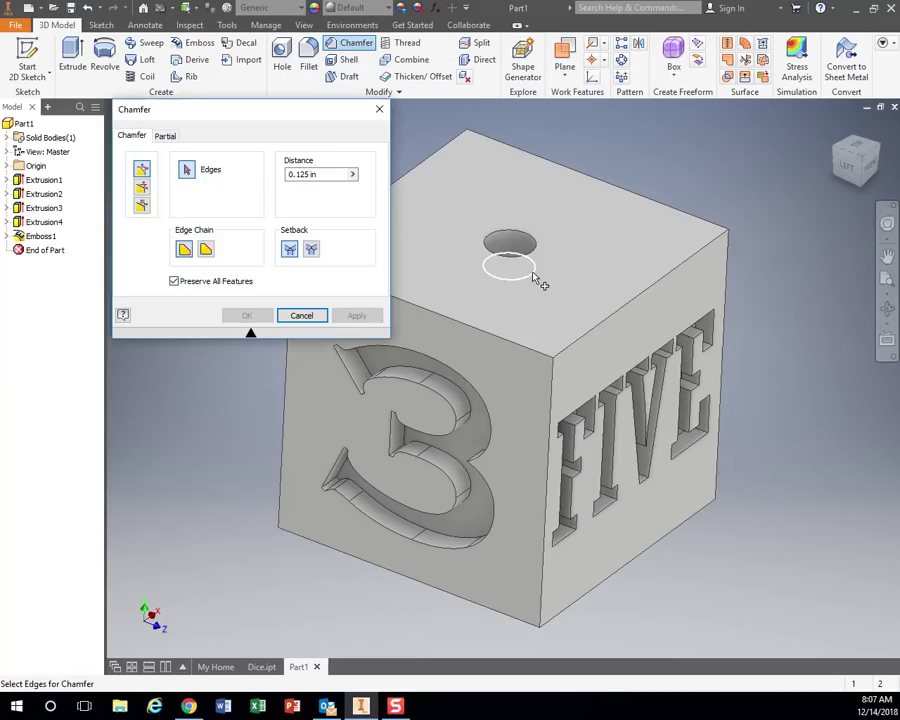
{"action": "left_click", "coordinate": [580, 340]}
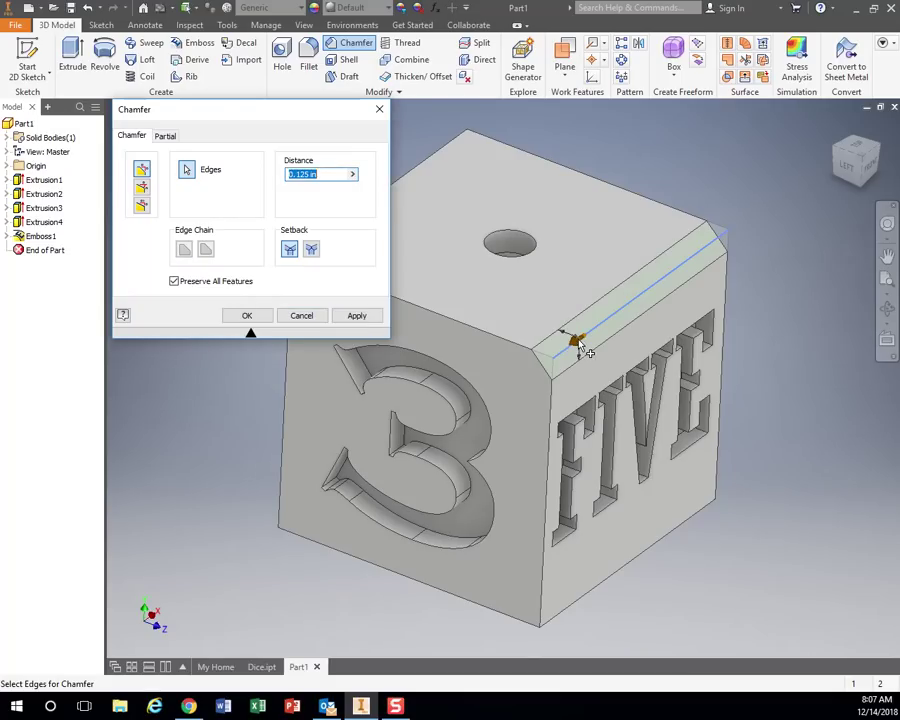
{"action": "left_click", "coordinate": [350, 316]}
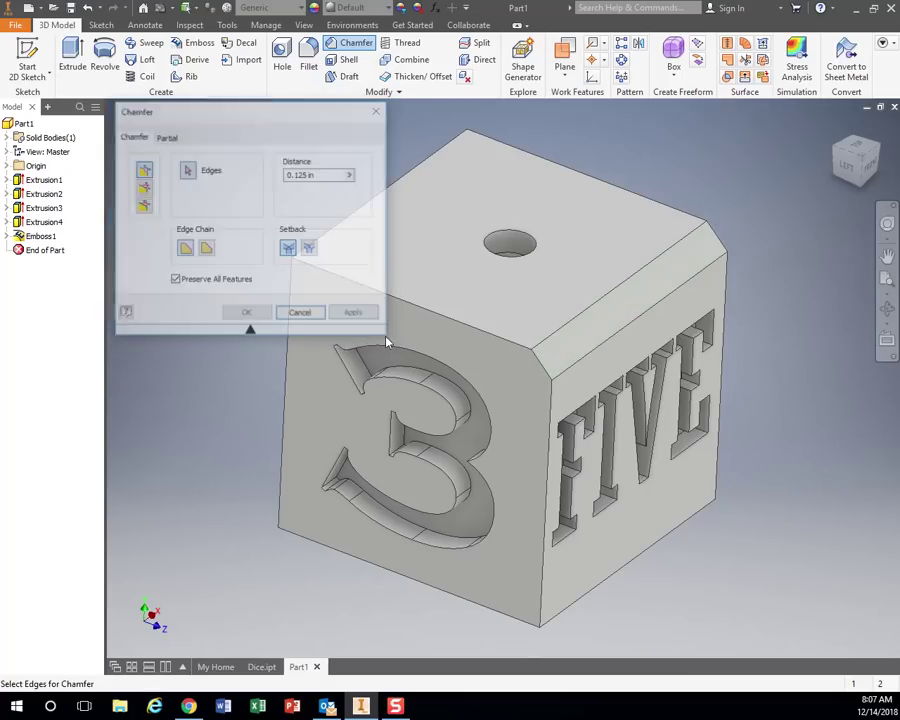
{"action": "middle_click_drag", "start_coordinate": [516, 368], "coordinate": [418, 334], "text": "shift"}
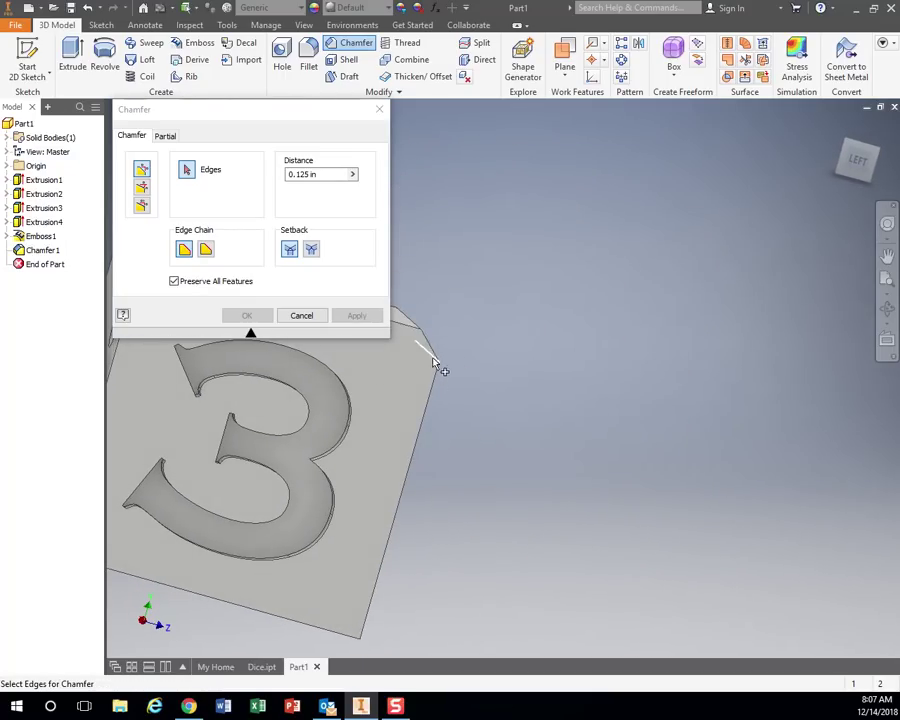
{"action": "middle_click_drag", "start_coordinate": [446, 423], "coordinate": [556, 355], "text": "shift"}
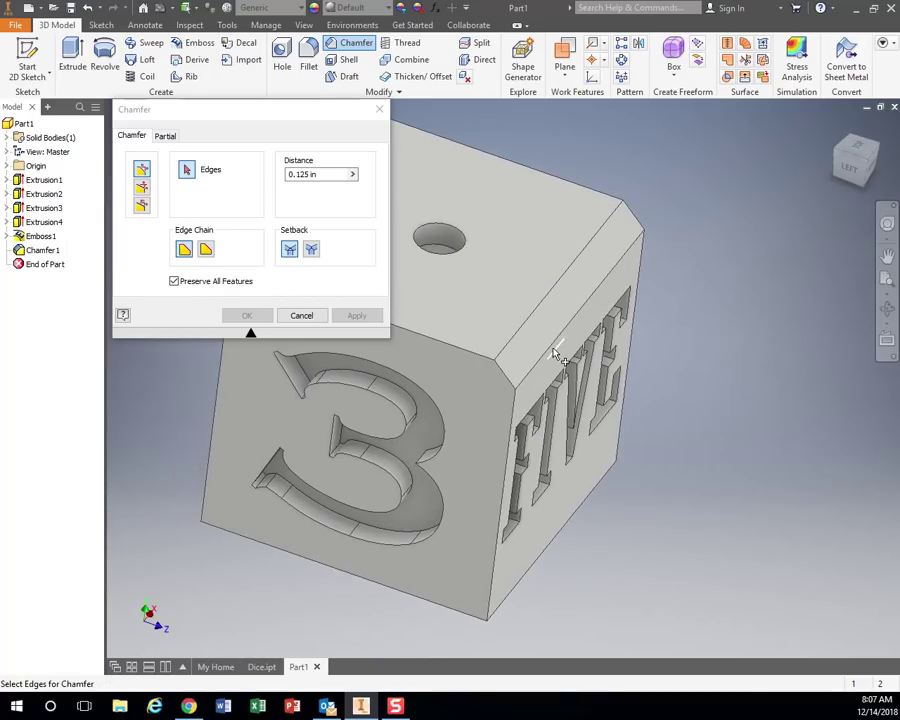
{"action": "left_click", "coordinate": [473, 357]}
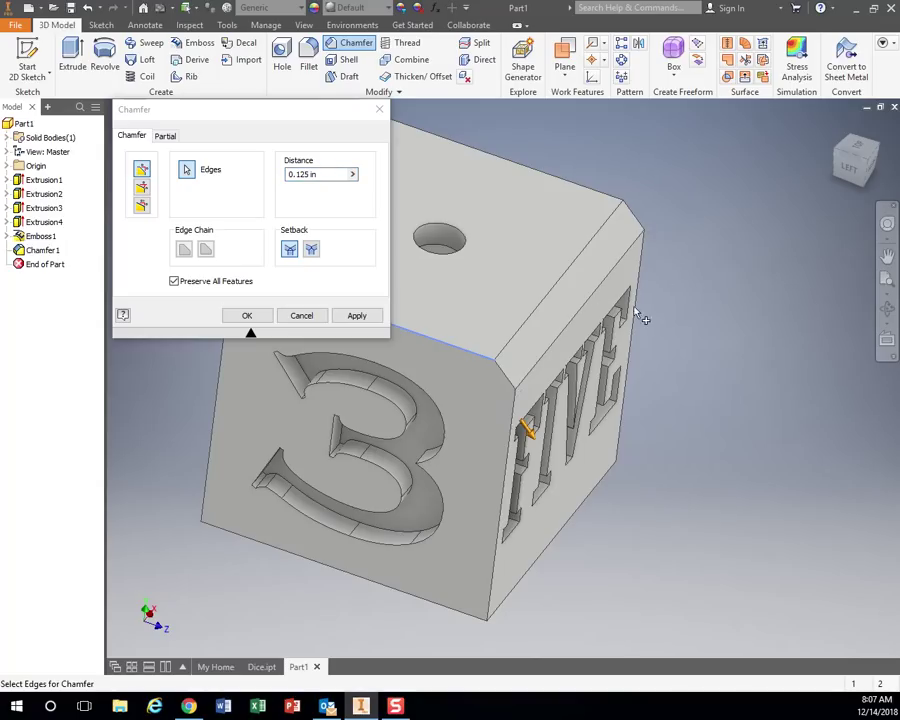
{"action": "left_click", "coordinate": [357, 316]}
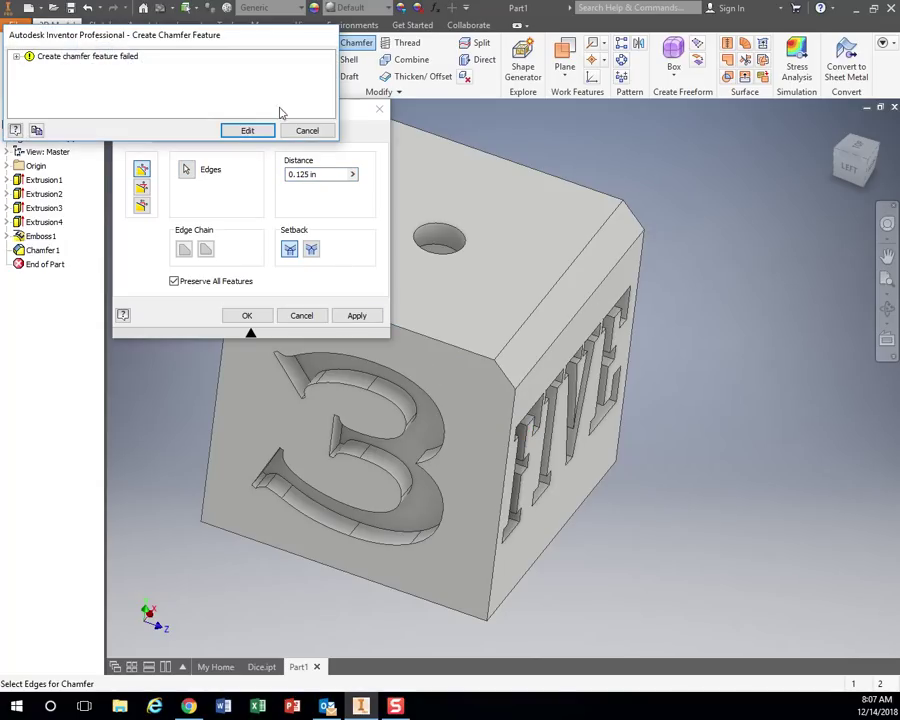
{"action": "left_click", "coordinate": [303, 131]}
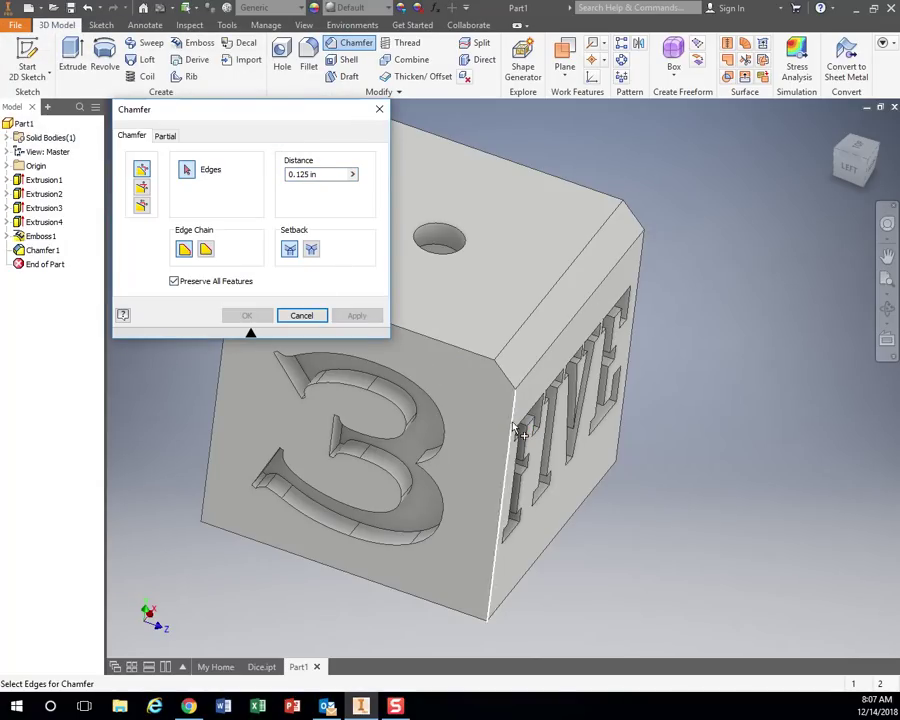
{"action": "left_click", "coordinate": [480, 360]}
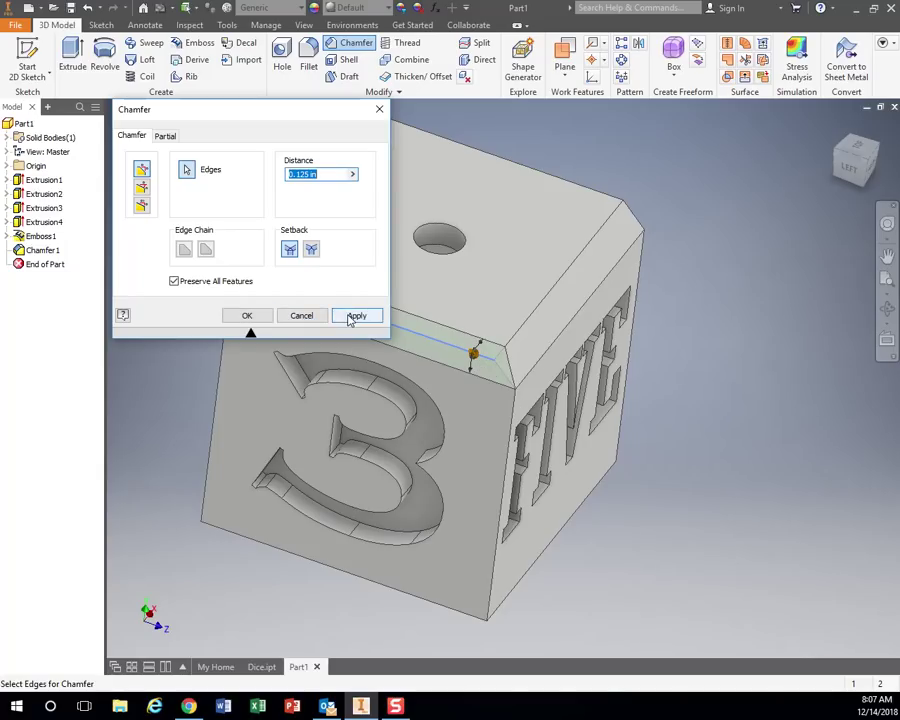
{"action": "left_click", "coordinate": [357, 316]}
Chamfer further vertical and left edges, then close Chamfer and undo all the chamfers
{"action": "middle_click_drag", "start_coordinate": [581, 341], "coordinate": [630, 375]}
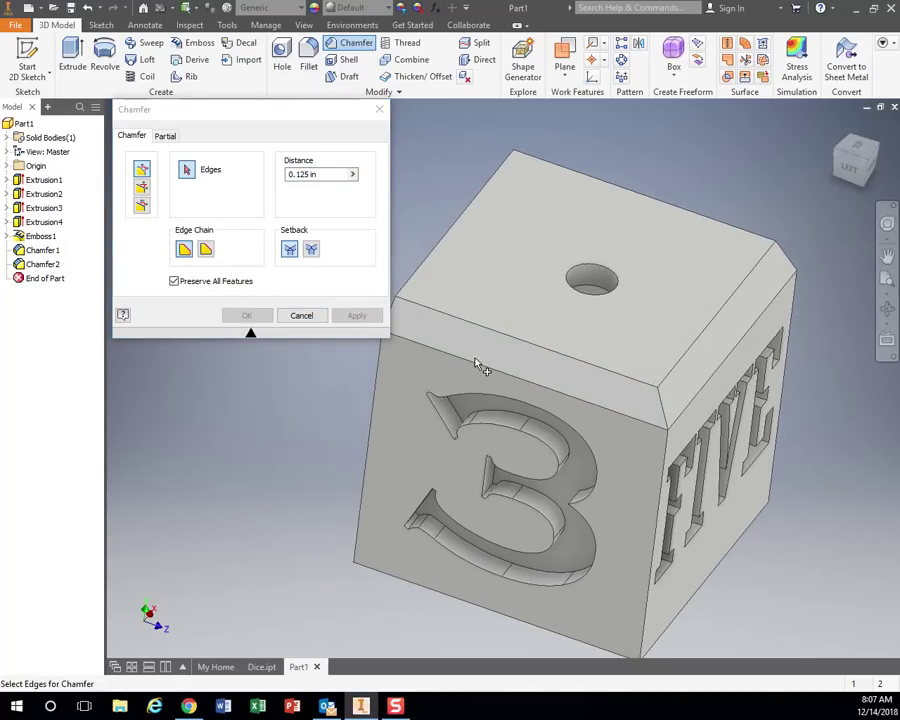
{"action": "middle_click_drag", "start_coordinate": [478, 366], "coordinate": [548, 400], "text": "shift"}
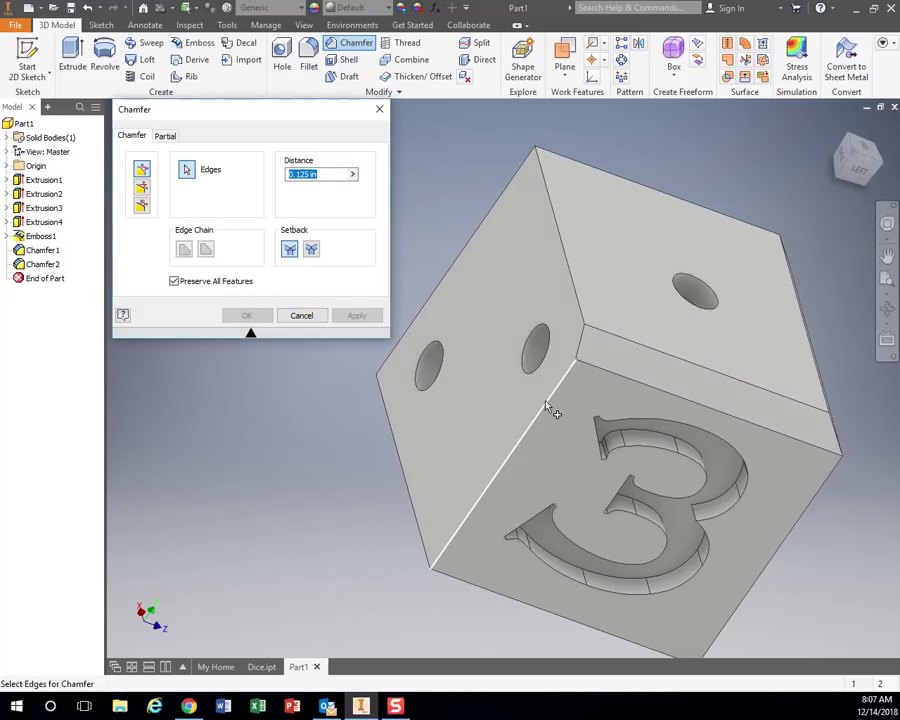
{"action": "left_click", "coordinate": [548, 408]}
{"action": "left_click", "coordinate": [575, 310]}
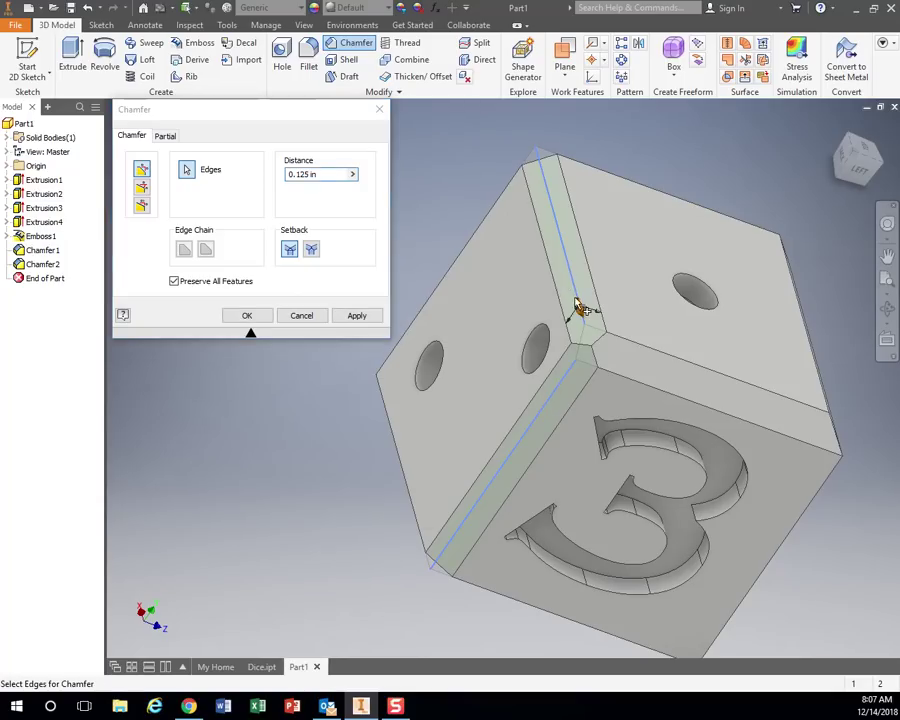
{"action": "left_click", "coordinate": [486, 228]}
{"action": "left_click", "coordinate": [408, 485]}
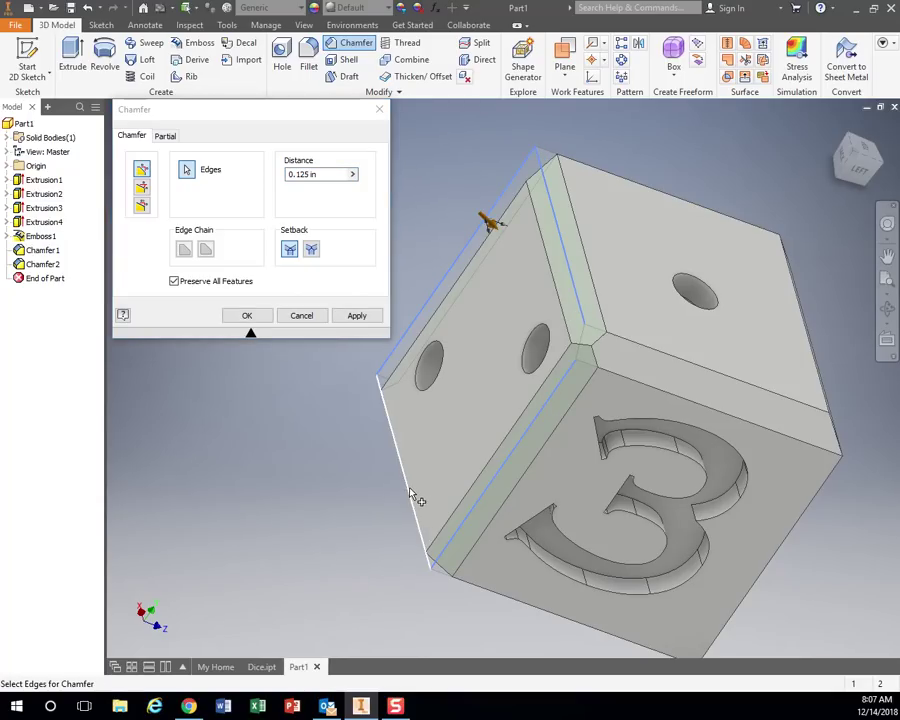
{"action": "left_click", "coordinate": [359, 323]}
{"action": "middle_click_drag", "start_coordinate": [582, 394], "coordinate": [550, 300], "text": "shift"}
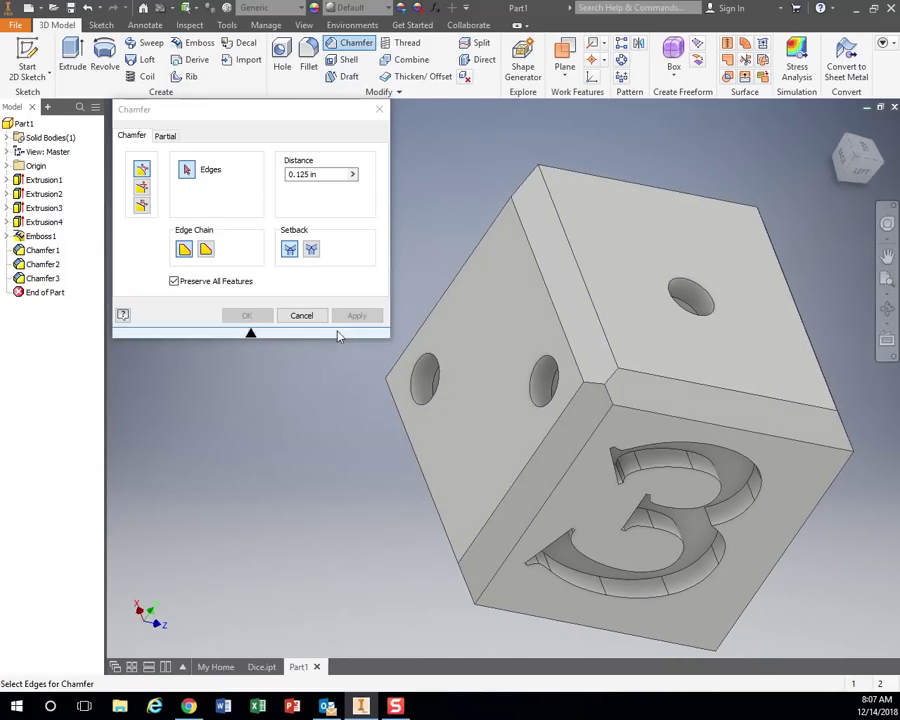
{"action": "left_click", "coordinate": [305, 316]}
{"action": "key", "text": "ctrl+z"}
{"action": "key", "text": "ctrl+z"}
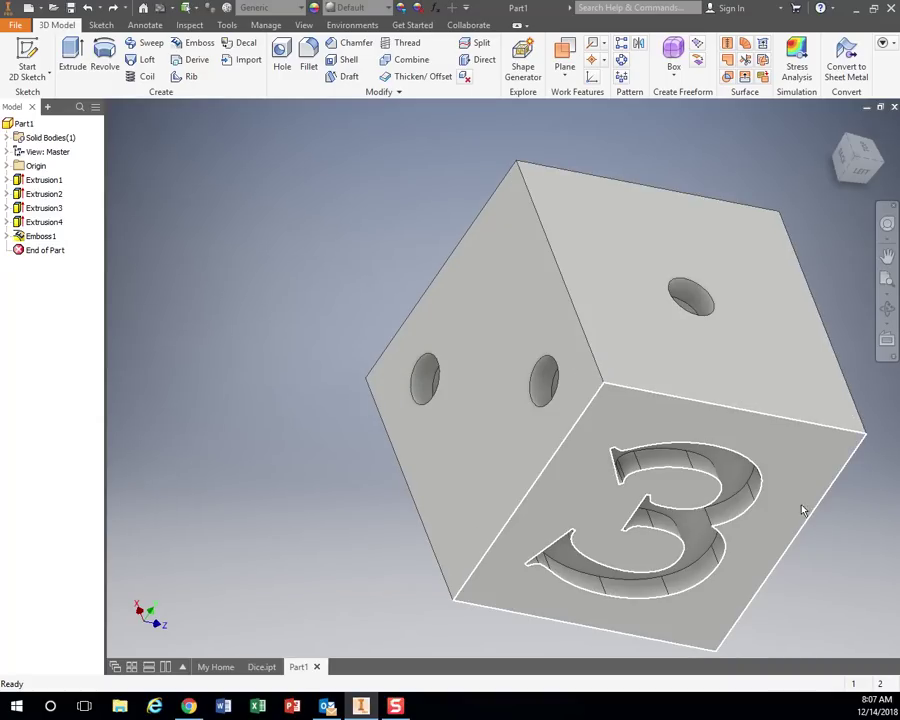
Start a 0.125 in fillet on the die's top-front, front-left and top-left edges
{"action": "middle_click_drag", "start_coordinate": [802, 506], "coordinate": [656, 437], "text": "shift"}
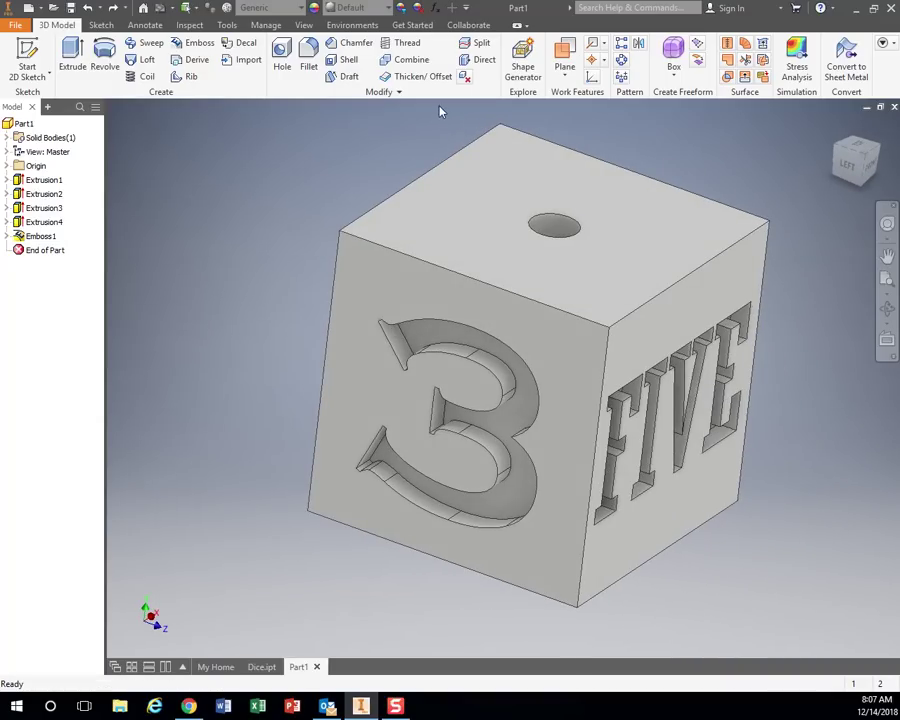
{"action": "left_click", "coordinate": [309, 52]}
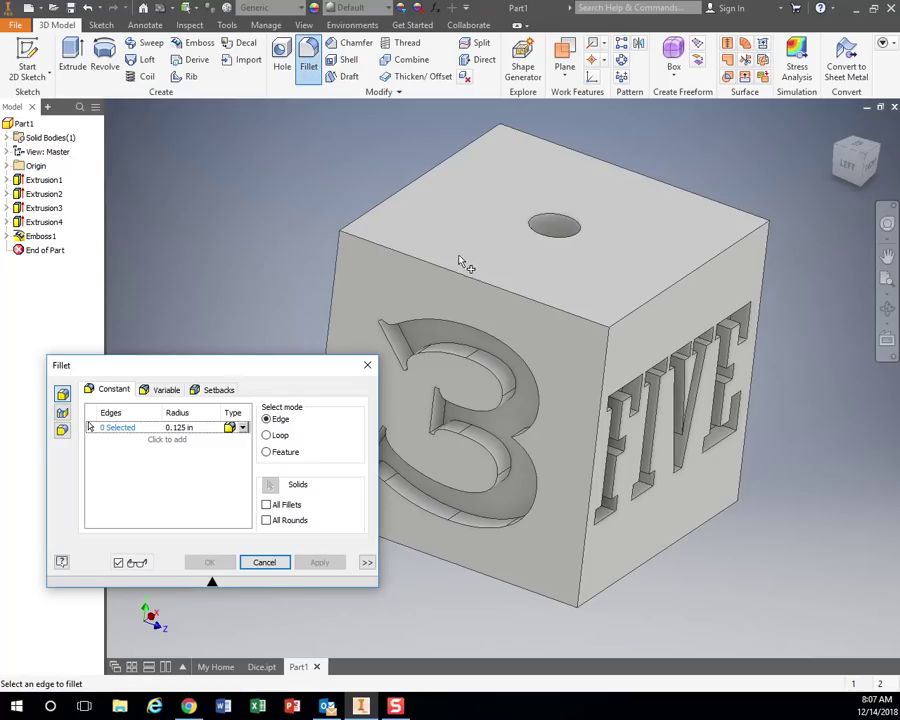
{"action": "left_click", "coordinate": [500, 287]}
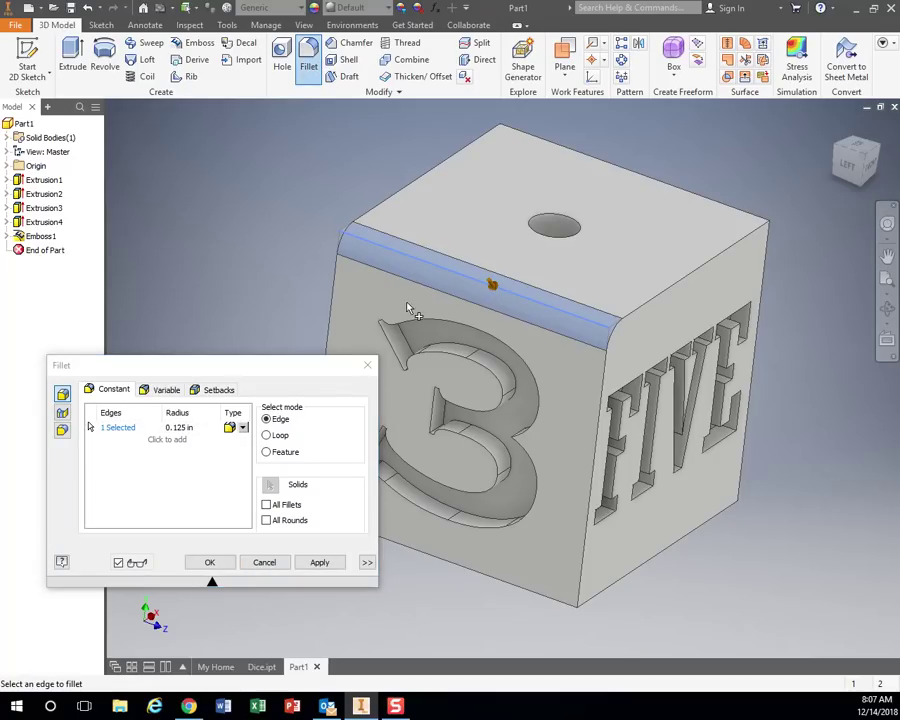
{"action": "left_click", "coordinate": [339, 312]}
{"action": "left_click", "coordinate": [370, 212]}
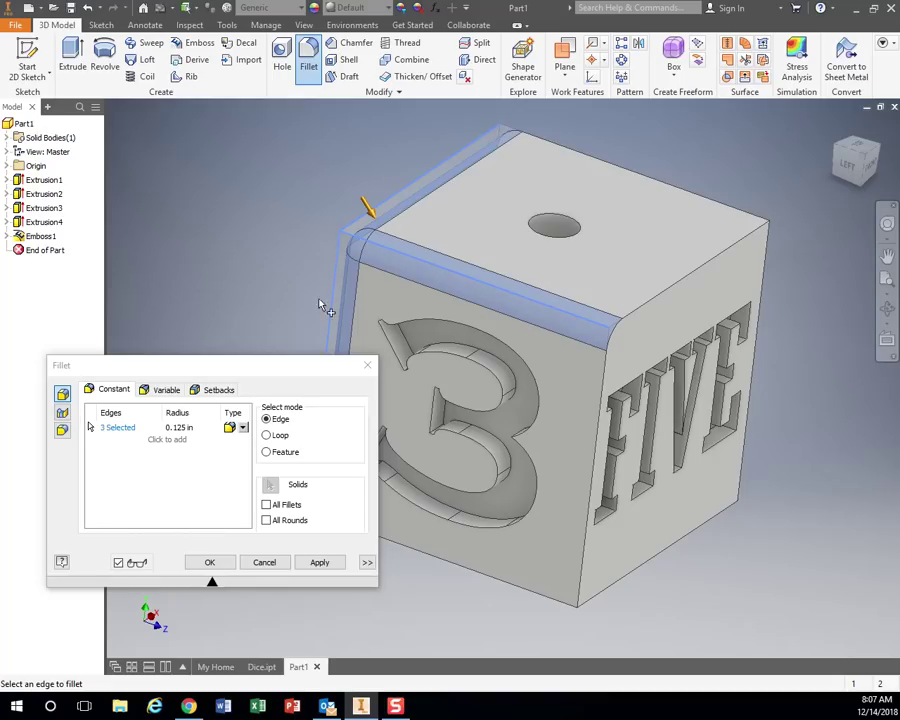
Add five more edges around the FIVE face, right side and bottom, and create the eight-edge fillet
{"action": "middle_click_drag", "start_coordinate": [416, 255], "coordinate": [524, 307], "text": "shift"}
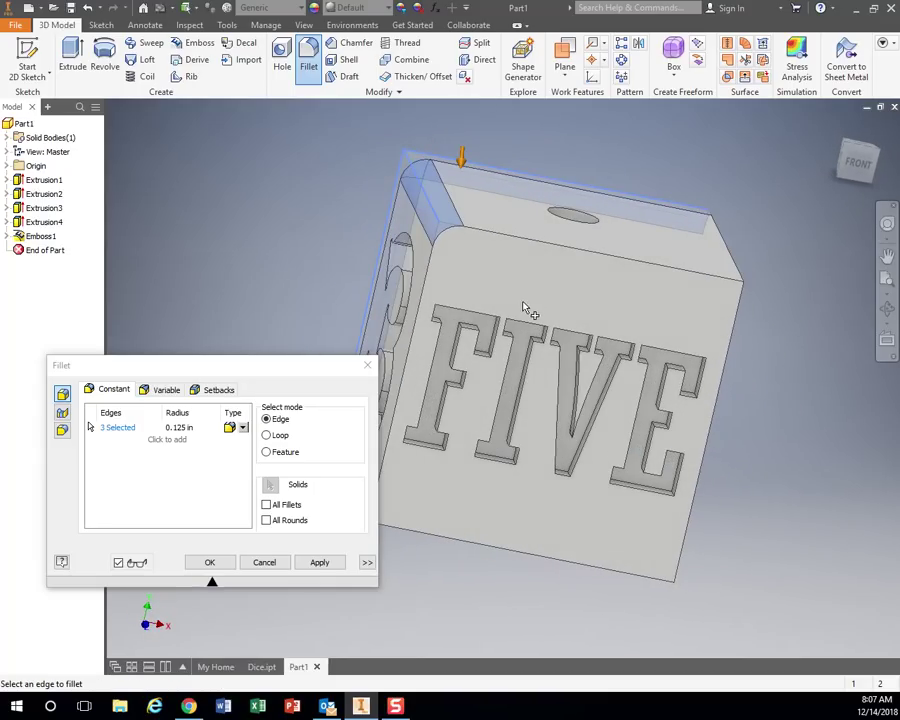
{"action": "left_click", "coordinate": [428, 267]}
{"action": "left_click", "coordinate": [506, 245]}
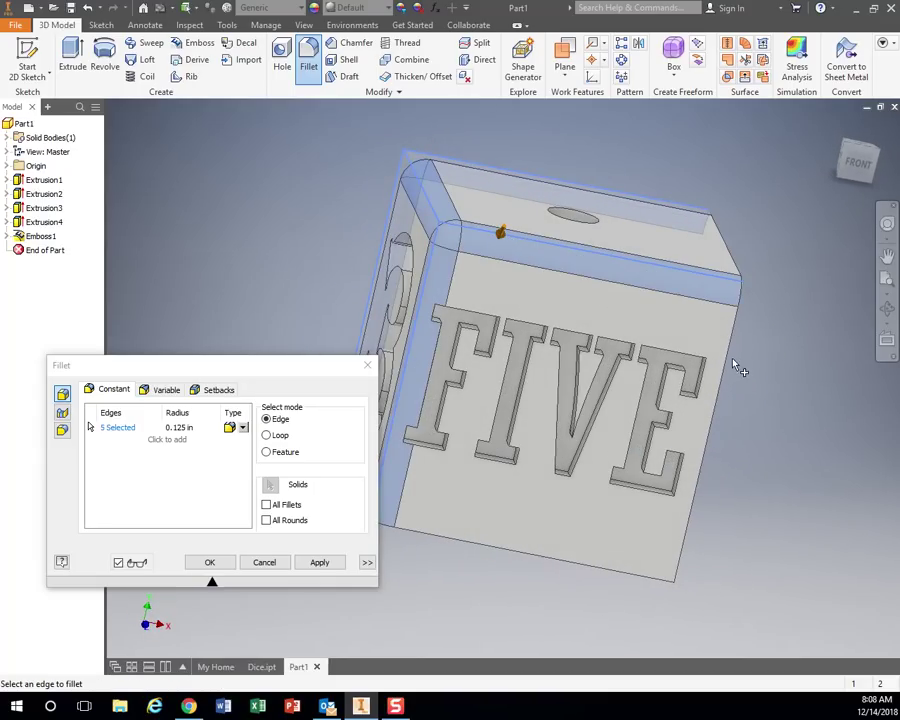
{"action": "left_click", "coordinate": [727, 348]}
{"action": "left_click", "coordinate": [592, 569]}
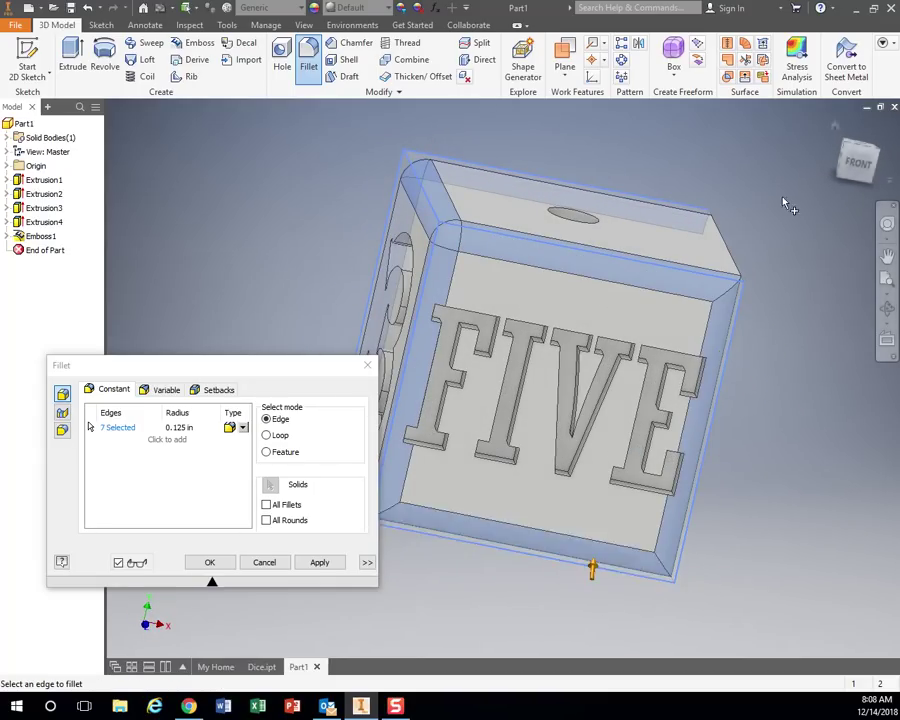
{"action": "left_click", "coordinate": [737, 262]}
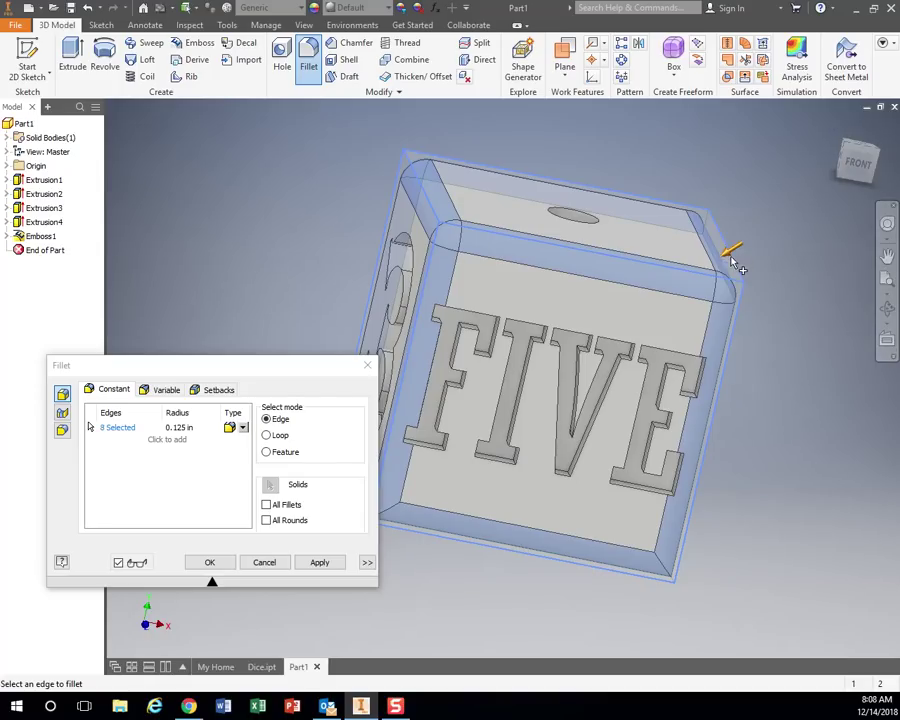
{"action": "left_click", "coordinate": [338, 562]}
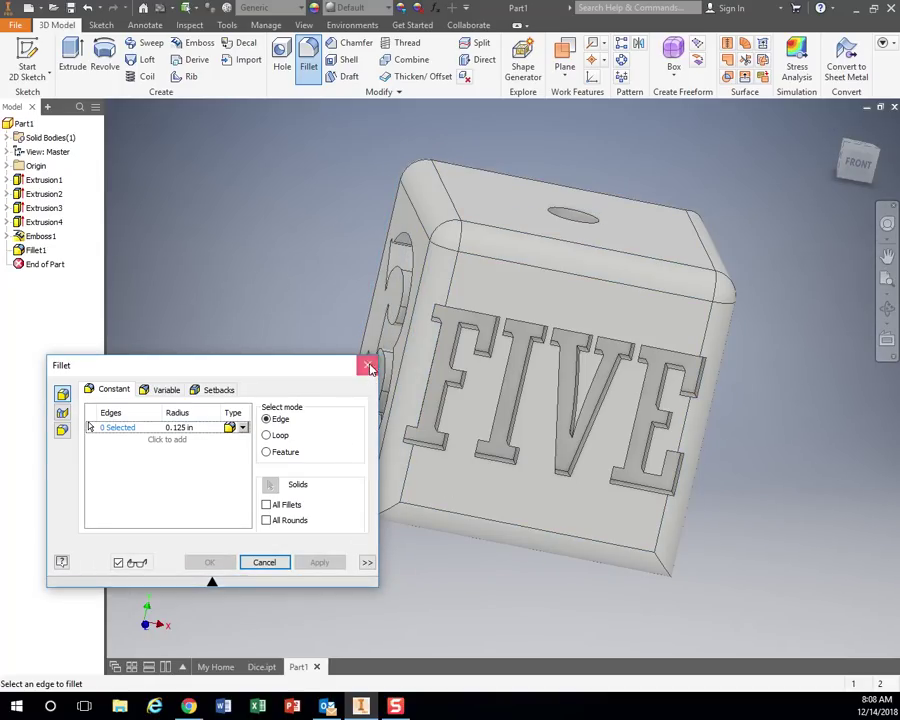
{"action": "left_click", "coordinate": [367, 364]}
{"action": "middle_click_drag", "start_coordinate": [327, 326], "coordinate": [343, 350], "text": "shift"}
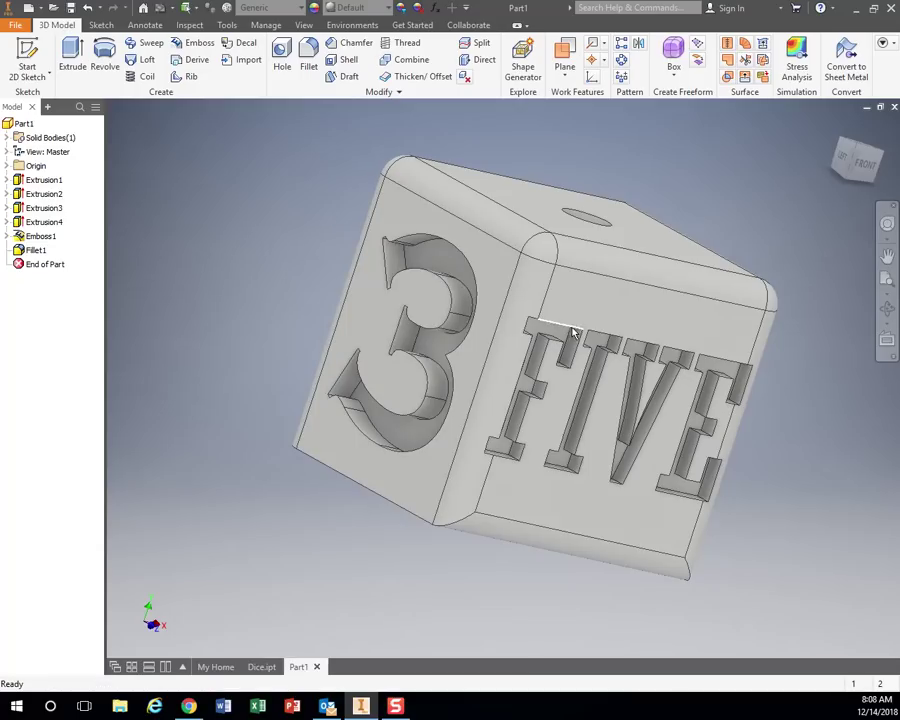
{"action": "middle_click_drag", "start_coordinate": [575, 334], "coordinate": [536, 313], "text": "shift"}
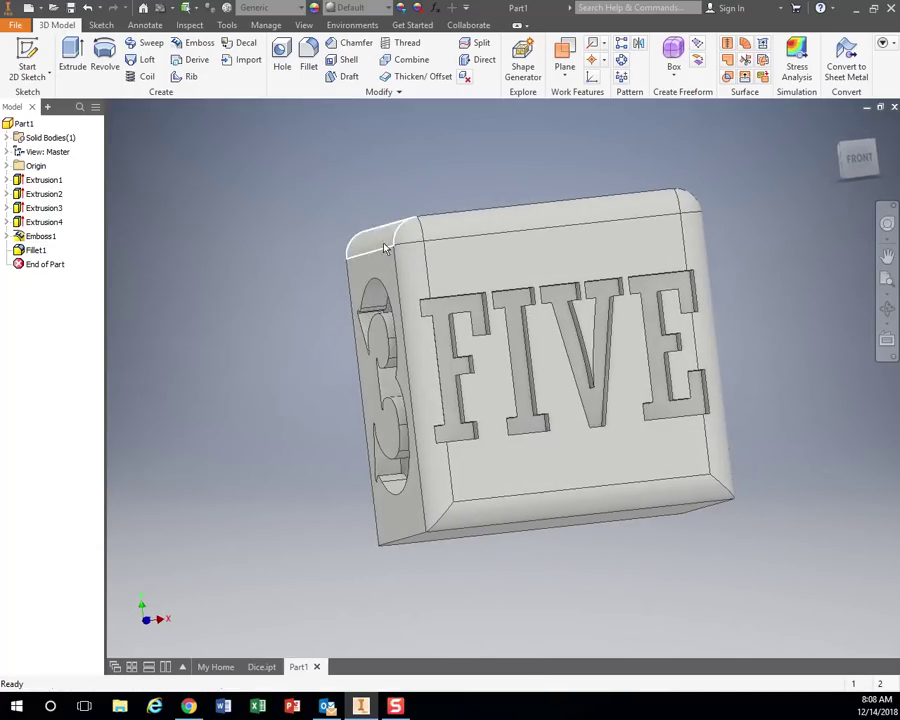
Reopen the FIVE text sketch under Emboss1 for editing
{"action": "left_click", "coordinate": [7, 236]}
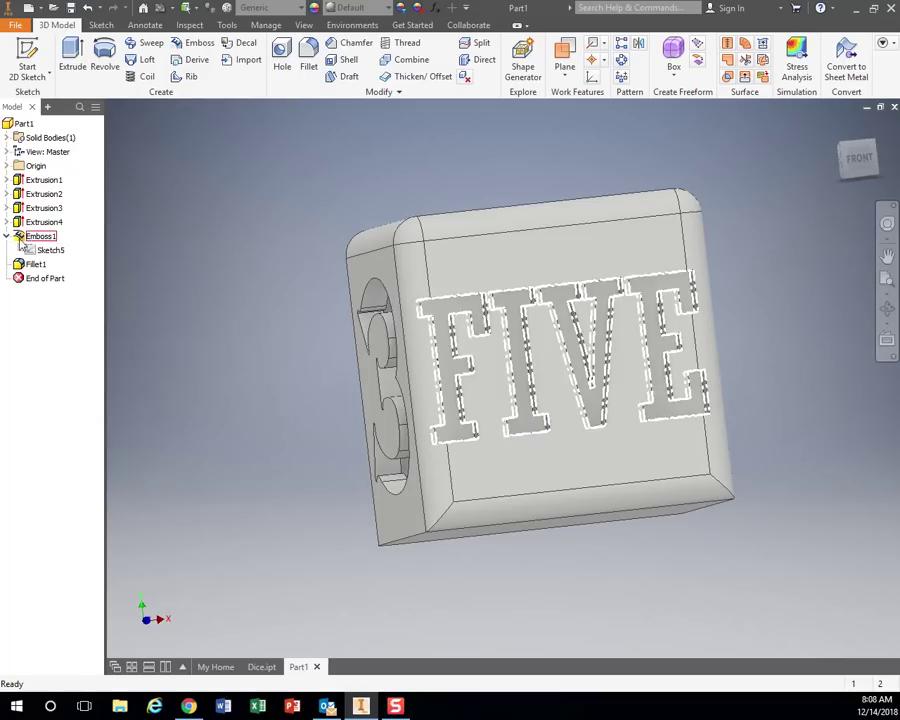
{"action": "right_click", "coordinate": [50, 250]}
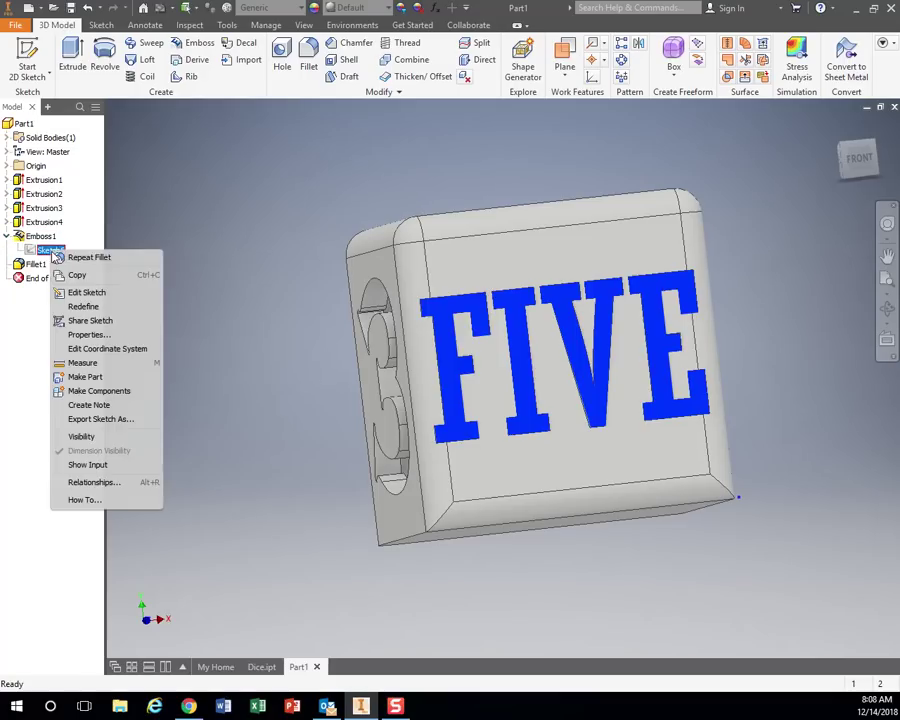
{"action": "left_click", "coordinate": [80, 292]}
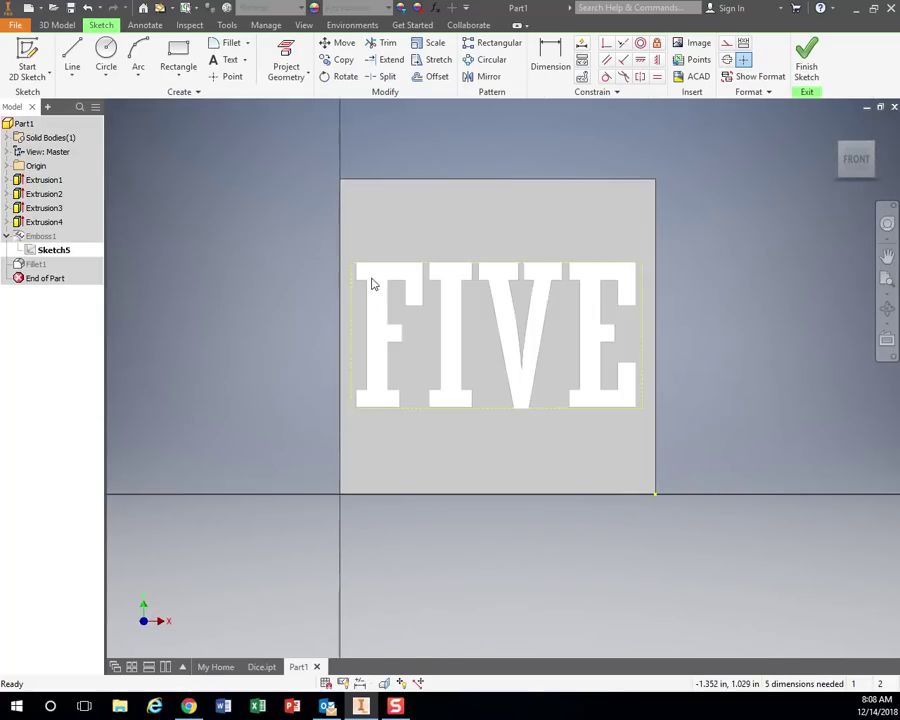
Scale the FIVE text down from its top-left corner base point
{"action": "left_click", "coordinate": [433, 44]}
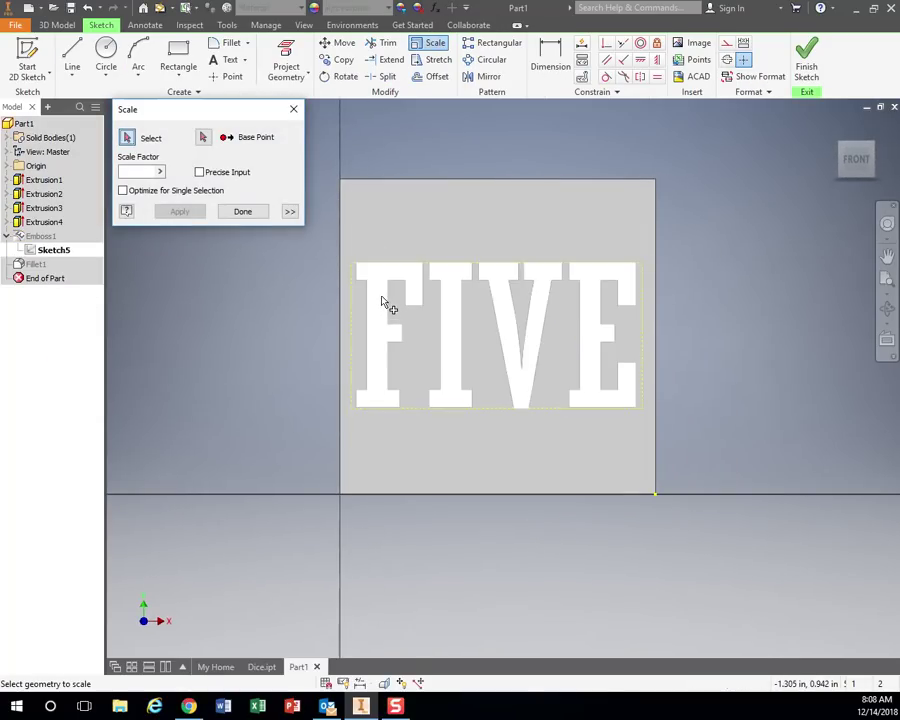
{"action": "left_click", "coordinate": [383, 303]}
{"action": "left_click", "coordinate": [204, 138]}
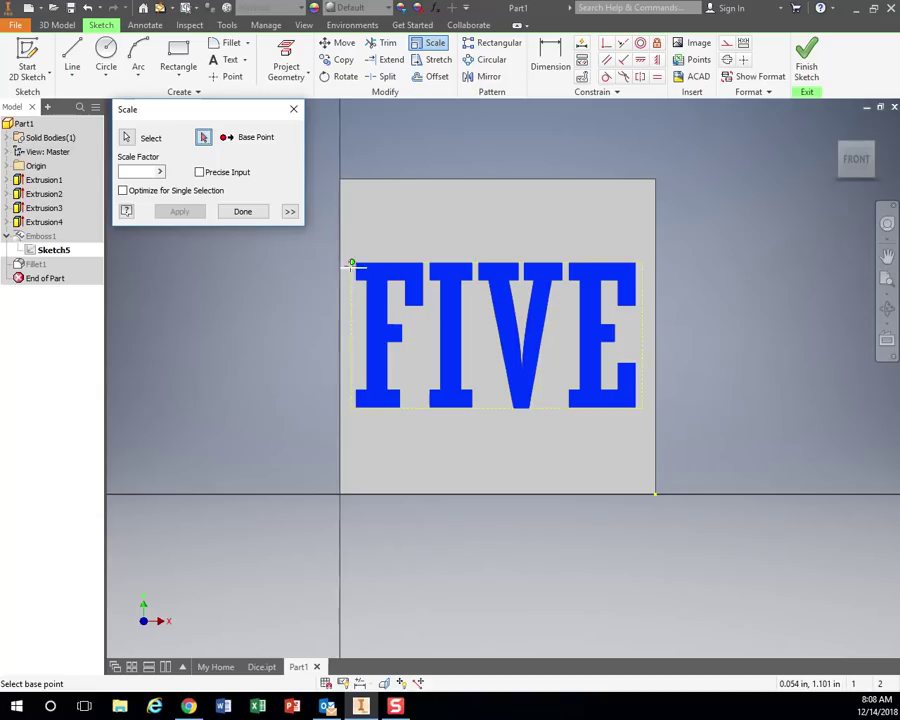
{"action": "left_click", "coordinate": [352, 263]}
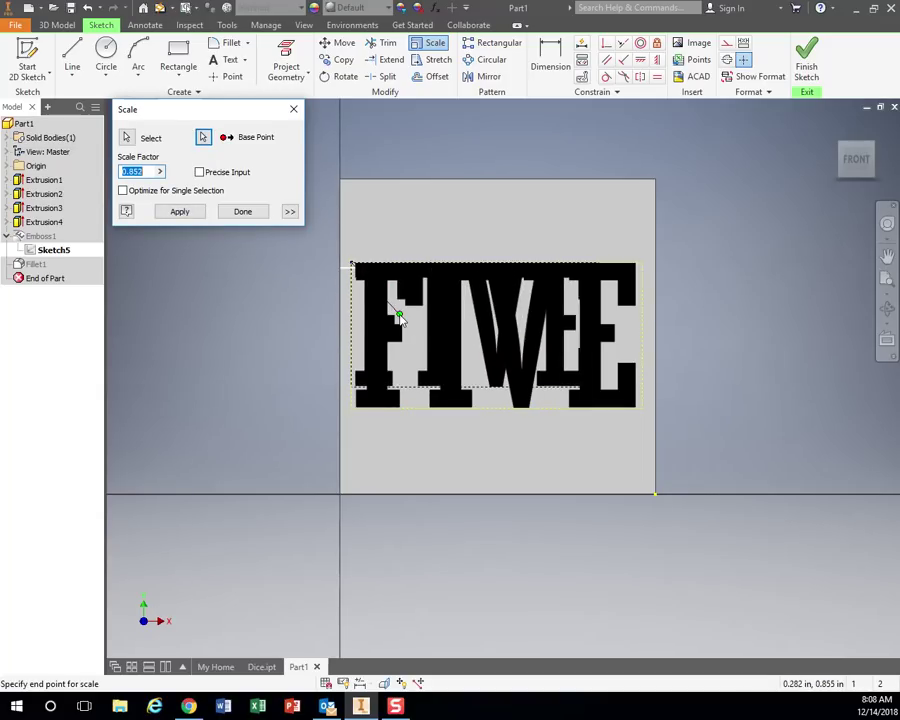
{"action": "left_click", "coordinate": [400, 318]}
{"action": "left_click", "coordinate": [246, 213]}
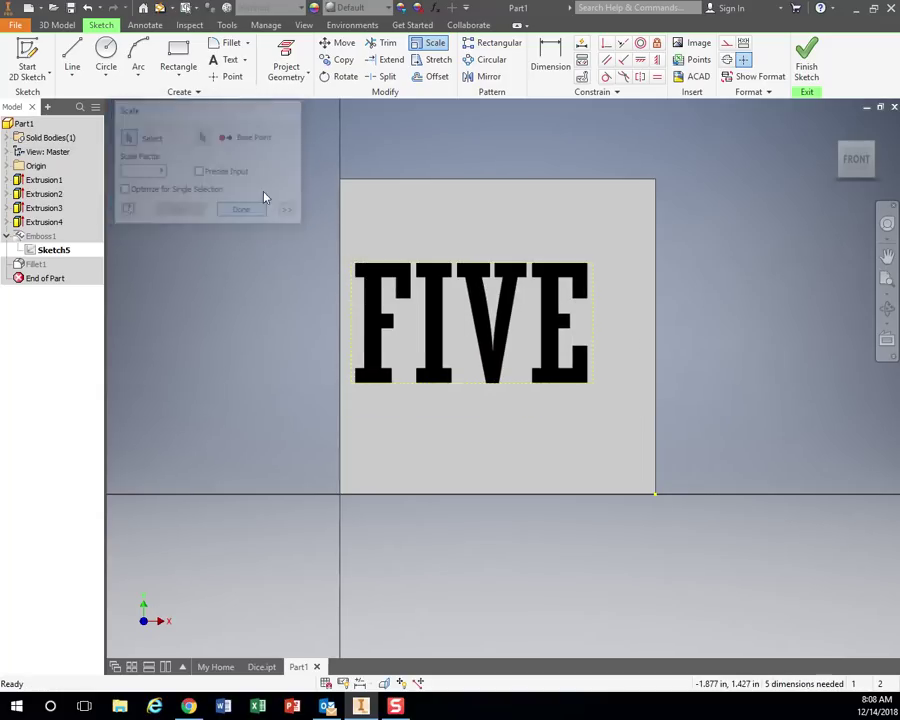
Rotate the FIVE text to about a 45° tilt
{"action": "left_click", "coordinate": [340, 76]}
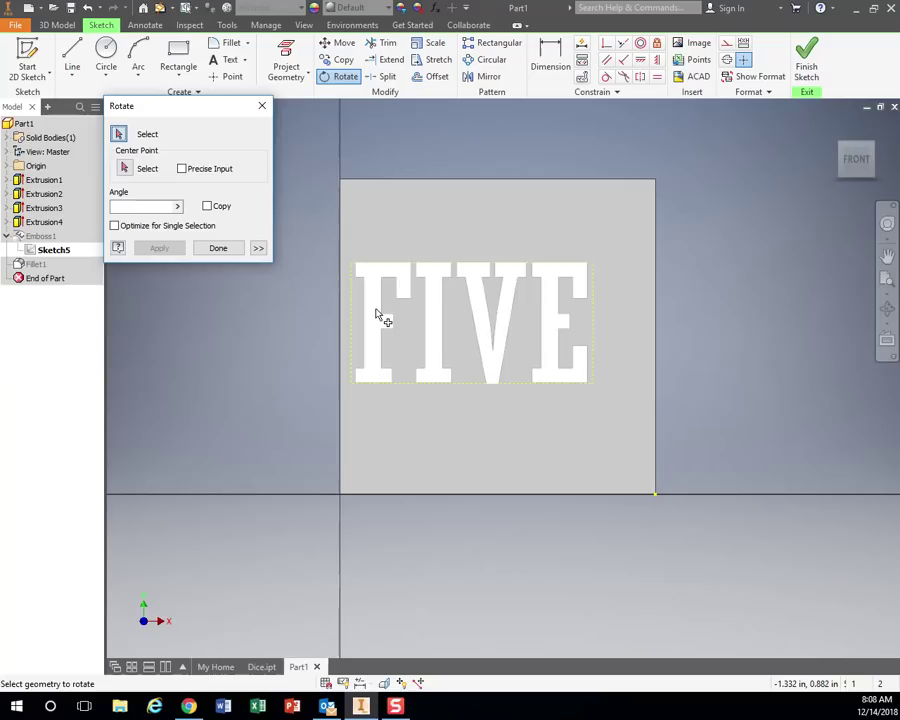
{"action": "left_click", "coordinate": [378, 315]}
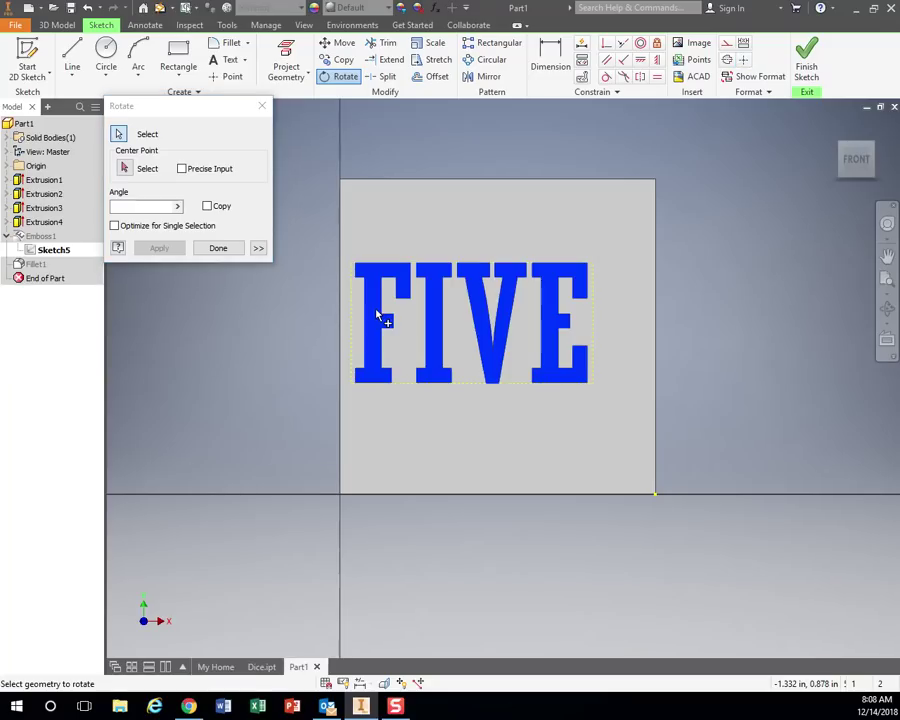
{"action": "left_click", "coordinate": [126, 169]}
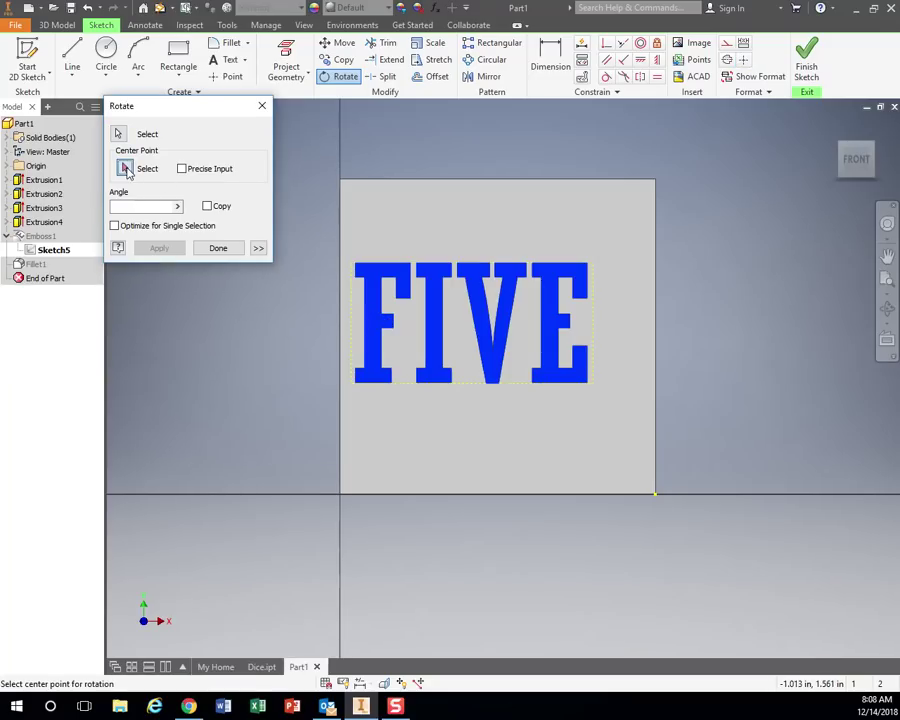
{"action": "left_click", "coordinate": [476, 320]}
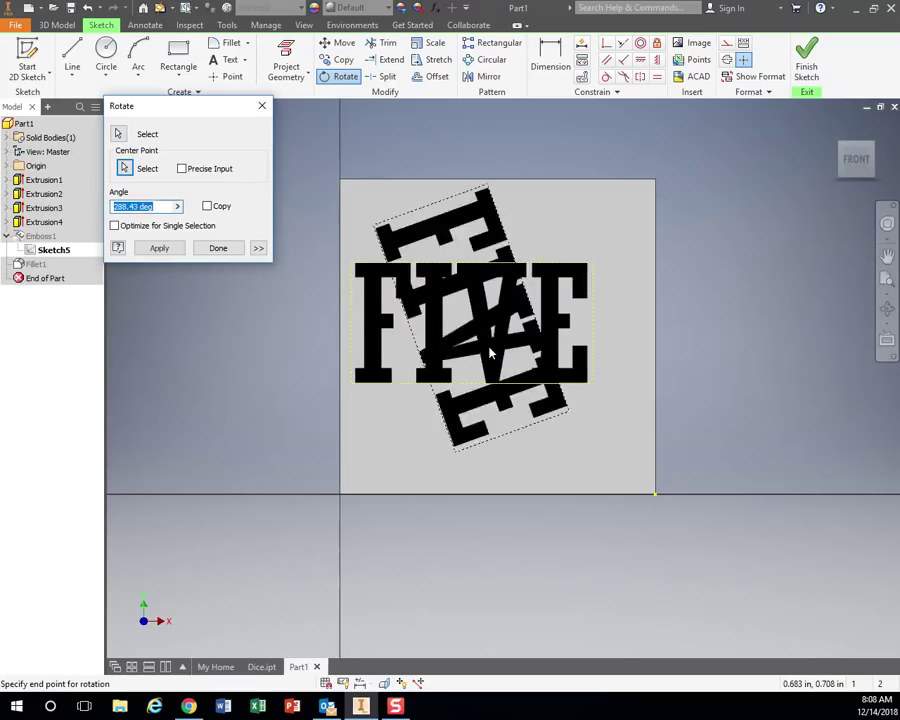
{"action": "left_click", "coordinate": [518, 281]}
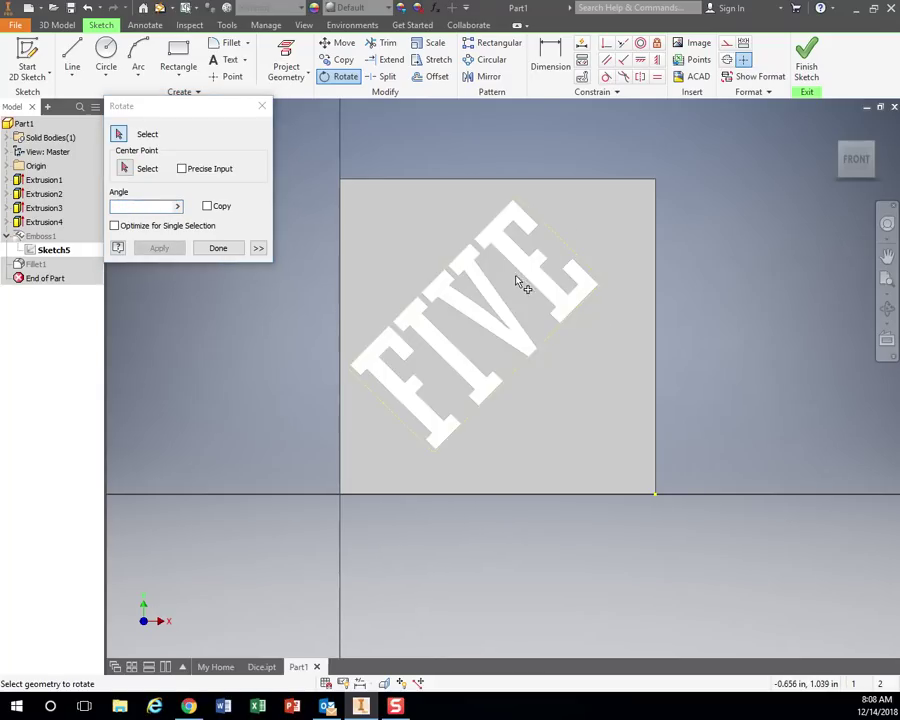
{"action": "left_click", "coordinate": [207, 249]}
Move the FIVE text slightly down and right, then finish the sketch
{"action": "left_click", "coordinate": [340, 43]}
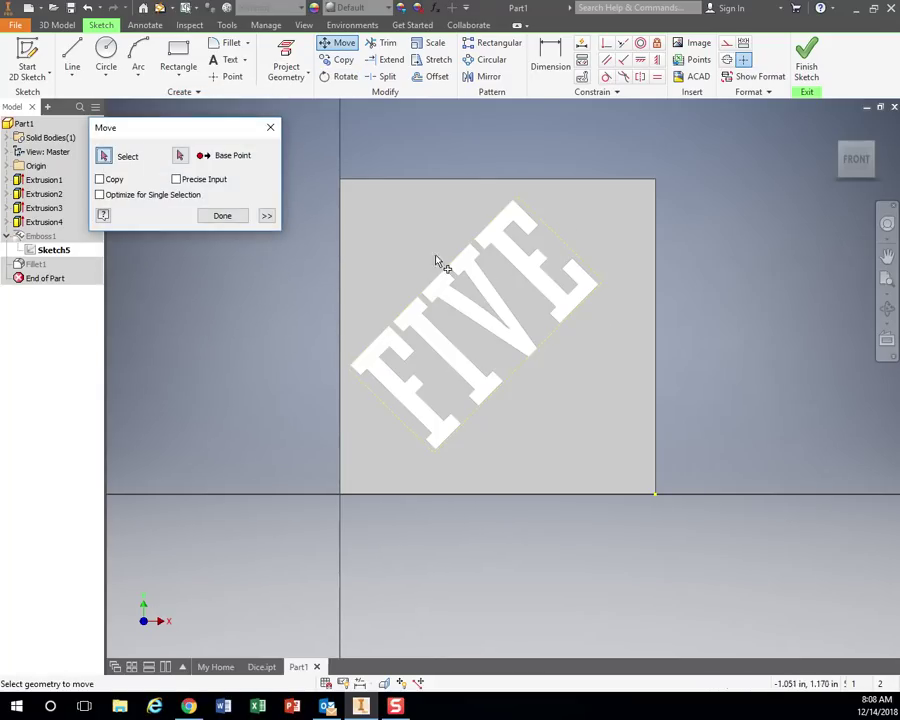
{"action": "left_click", "coordinate": [425, 348]}
{"action": "left_click", "coordinate": [179, 155]}
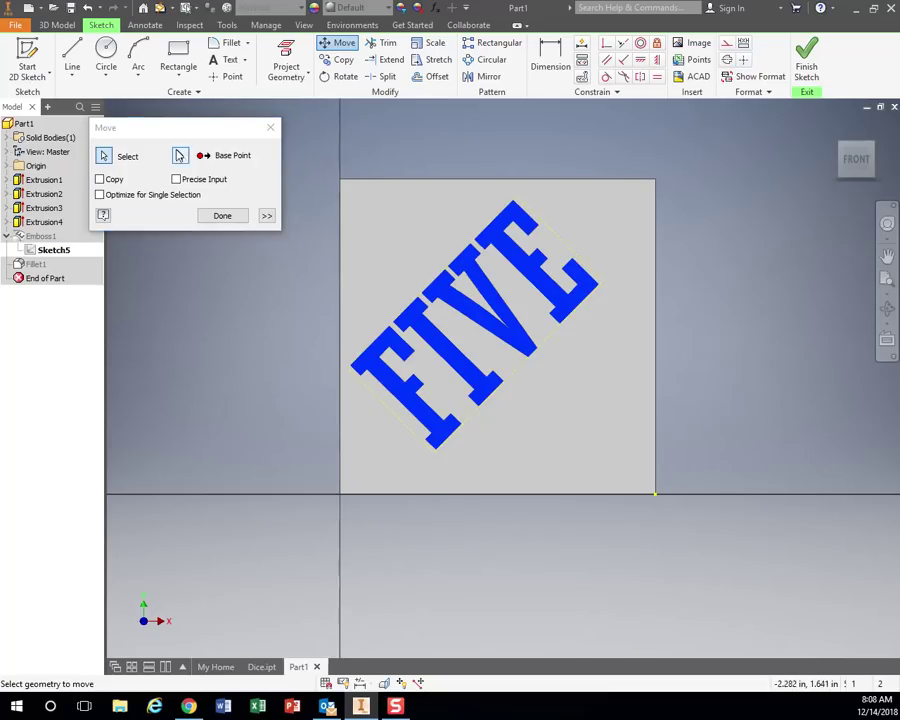
{"action": "left_click", "coordinate": [347, 368]}
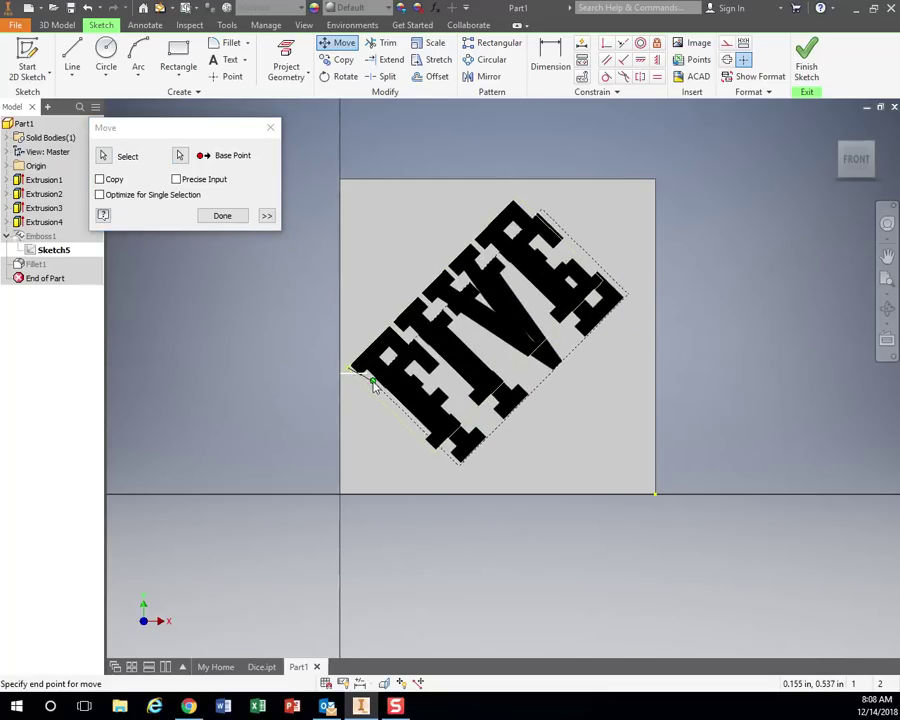
{"action": "left_click", "coordinate": [373, 380]}
{"action": "left_click", "coordinate": [232, 215]}
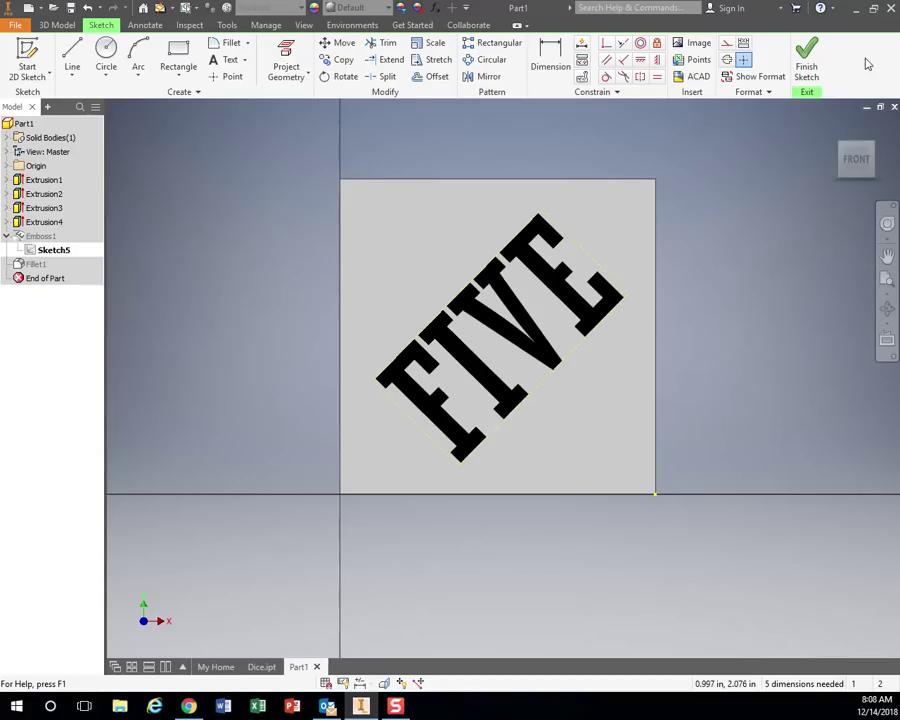
{"action": "left_click", "coordinate": [806, 55]}
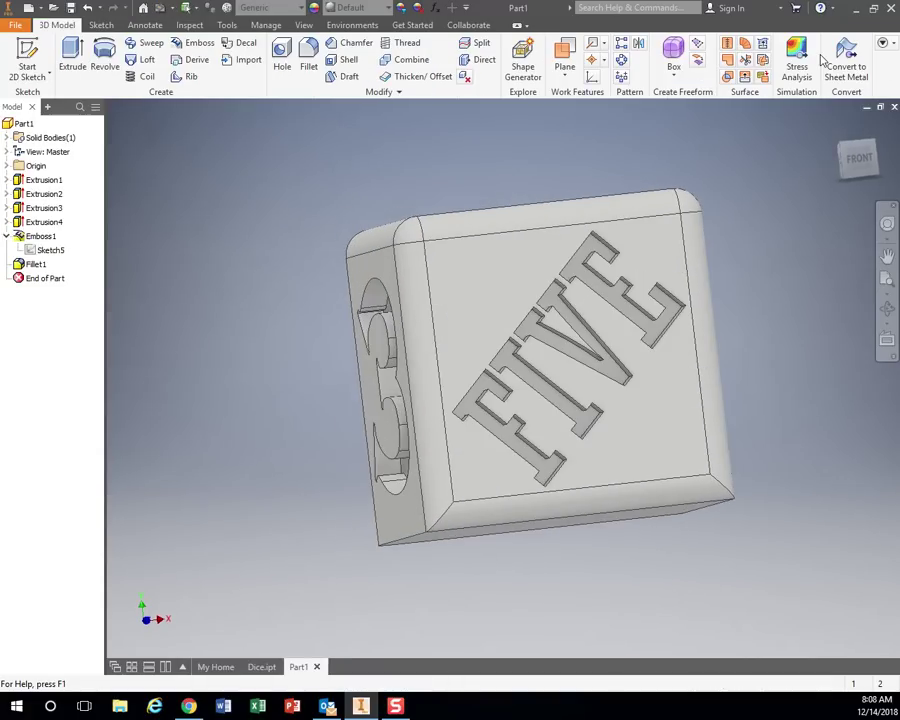
Inspect the die's 3 and FIVE faces, then bring up the File menu
{"action": "middle_click_drag", "start_coordinate": [524, 555], "coordinate": [723, 526], "text": "shift"}
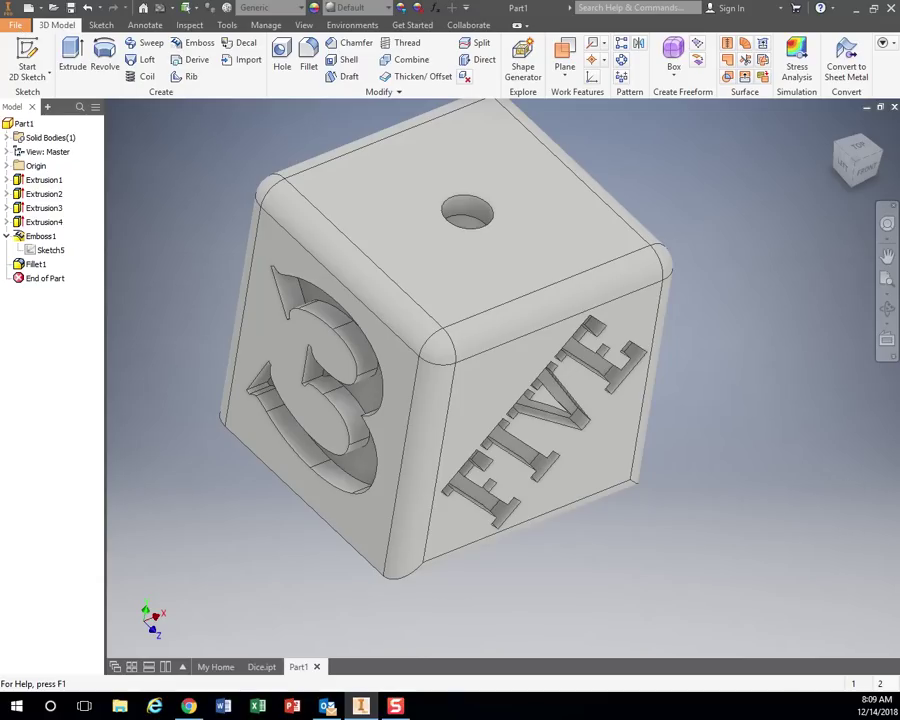
{"action": "middle_click_drag", "start_coordinate": [186, 197], "coordinate": [153, 170], "text": "shift"}
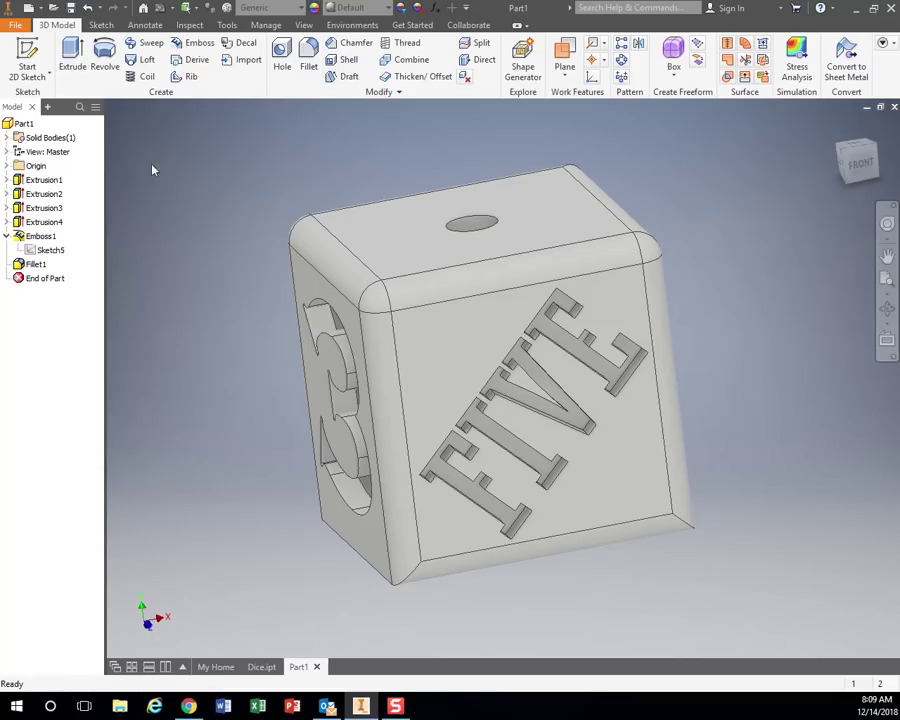
{"action": "left_click", "coordinate": [16, 28]}
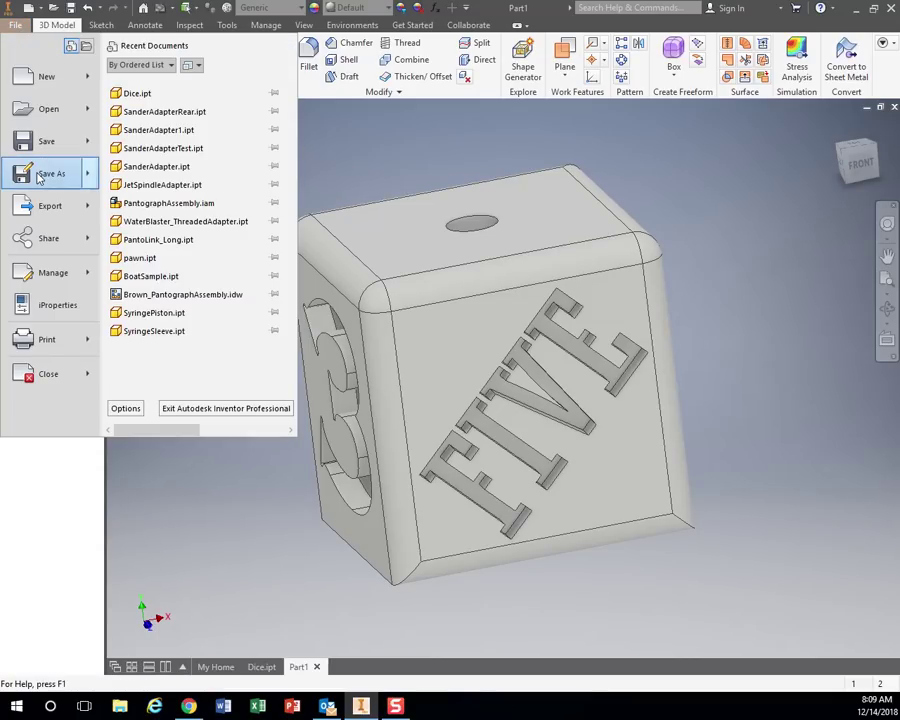
Save the die part under the new name Dice2.ipt
{"action": "mouse_move", "coordinate": [38, 175]}
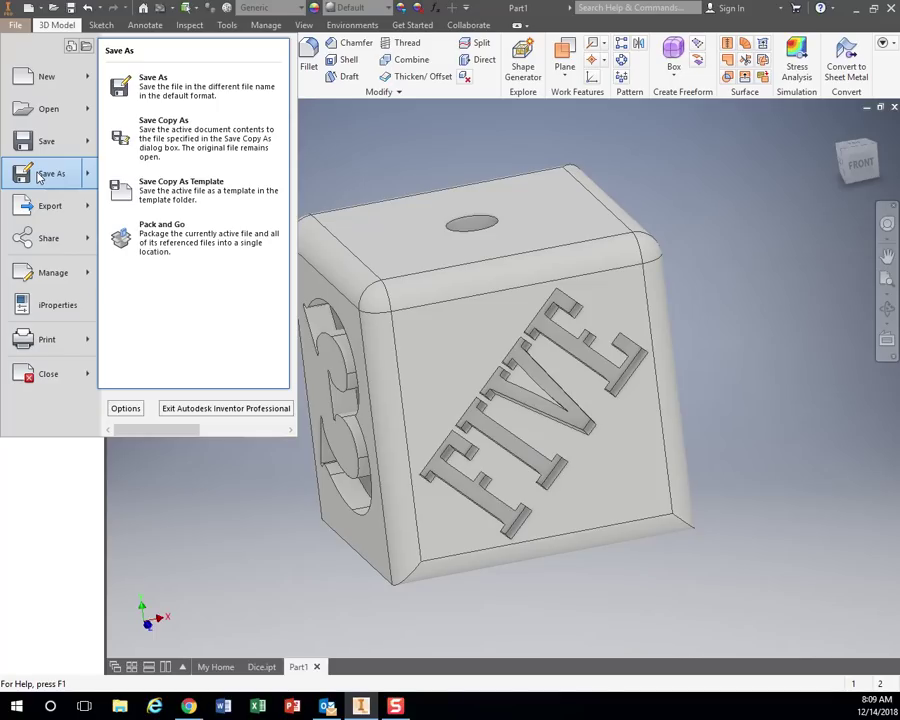
{"action": "left_click", "coordinate": [38, 175]}
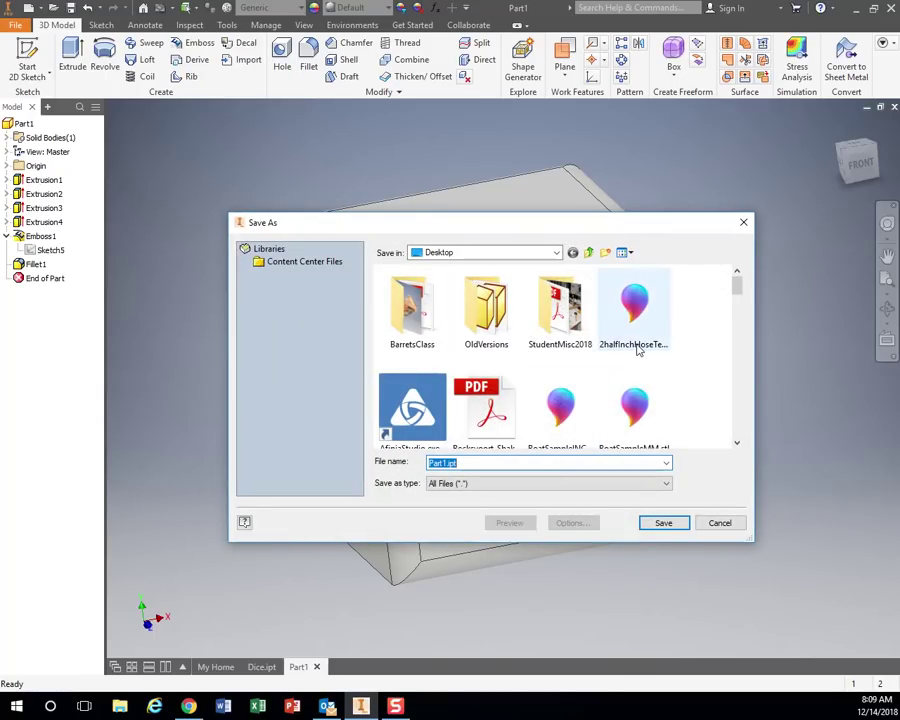
{"action": "type", "text": "Dice"}
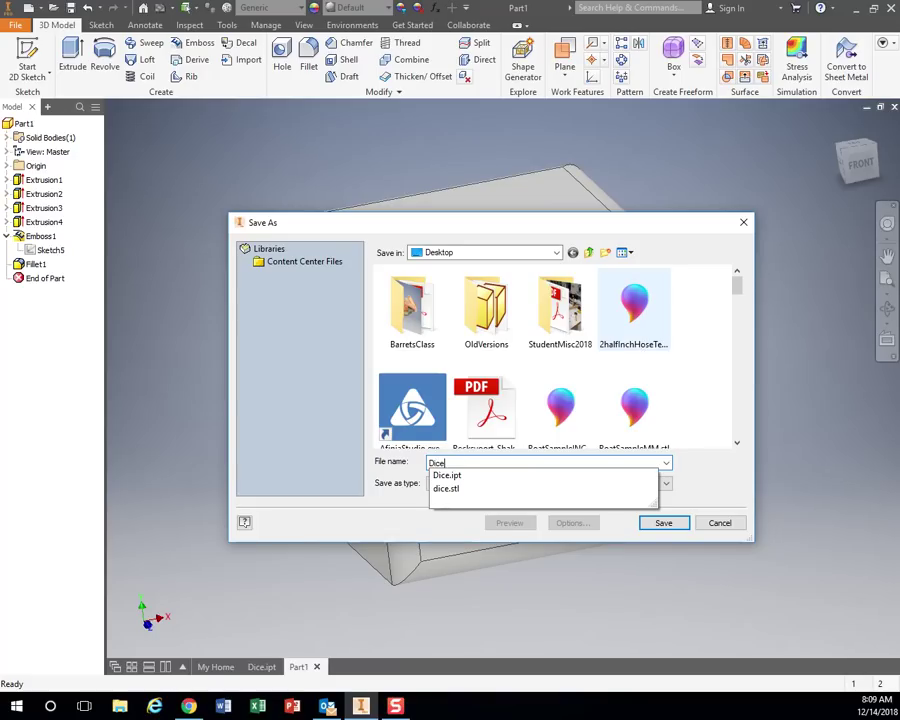
{"action": "key", "text": "Return"}
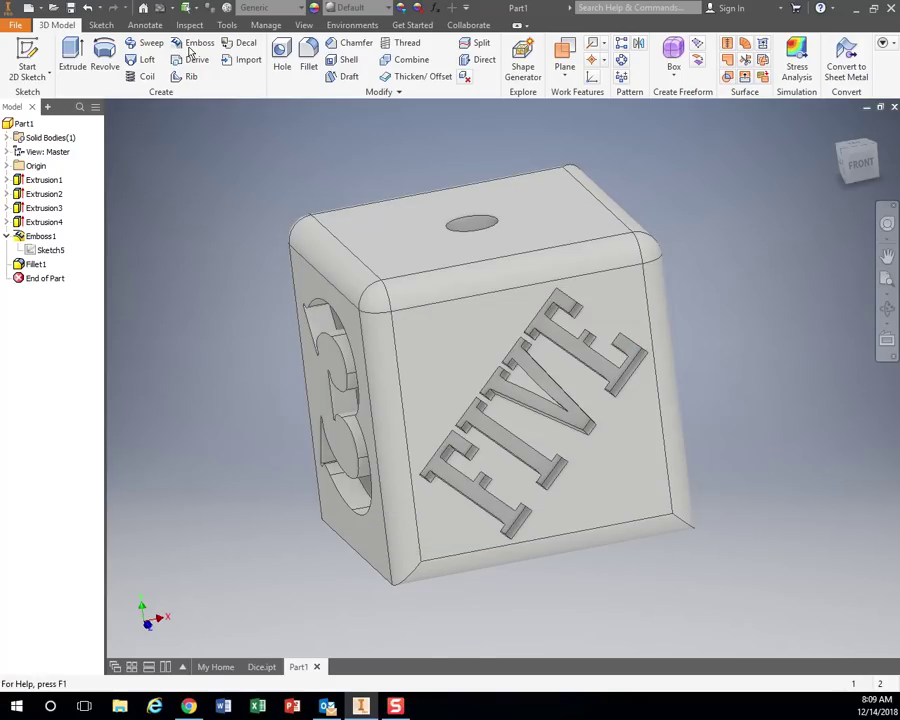
Export the part via CAD Format as Dice2.stl with STL Files (*.stl) type, opening its options
{"action": "left_click", "coordinate": [15, 25]}
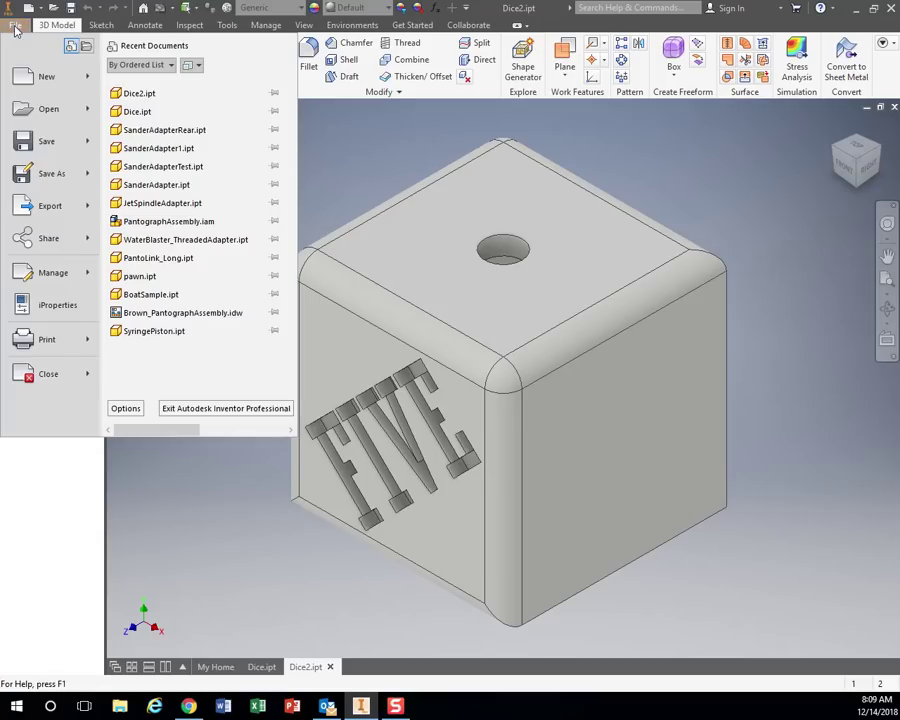
{"action": "left_click", "coordinate": [48, 208]}
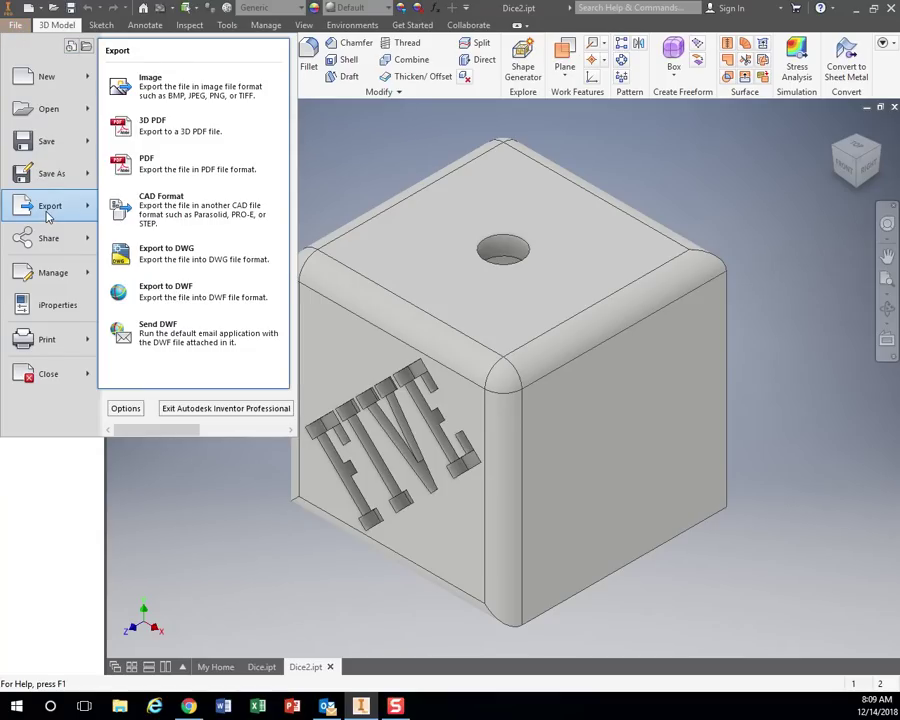
{"action": "left_click", "coordinate": [172, 210]}
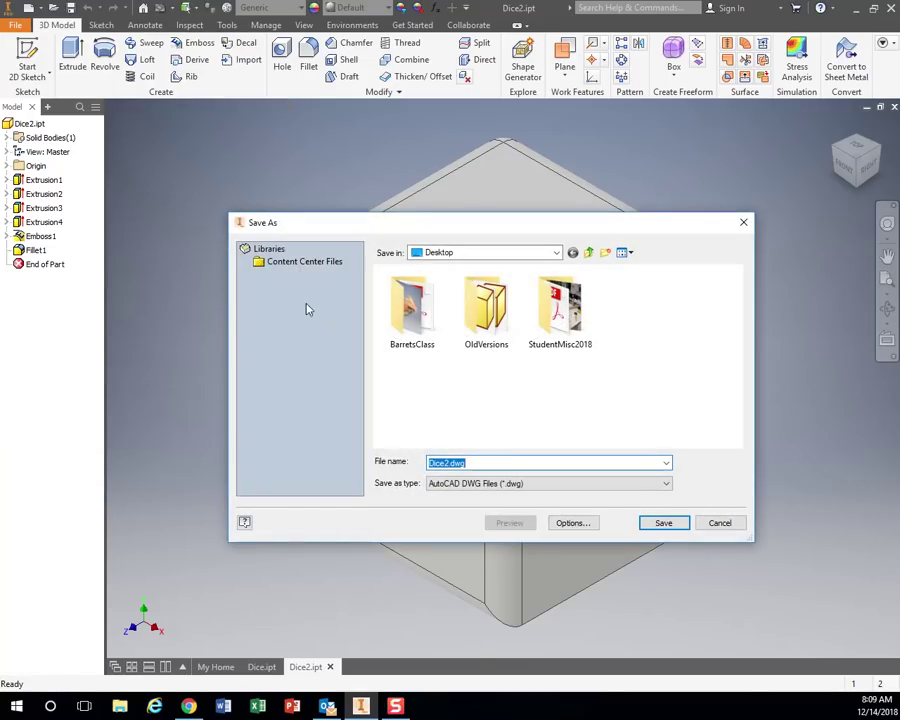
{"action": "left_click", "coordinate": [493, 484]}
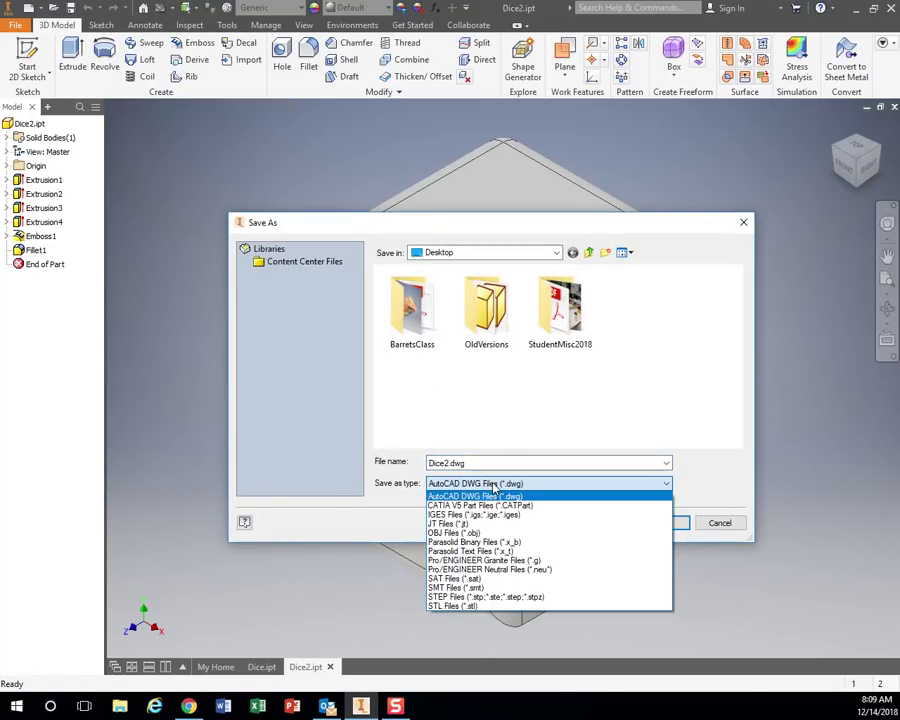
{"action": "left_click", "coordinate": [452, 606]}
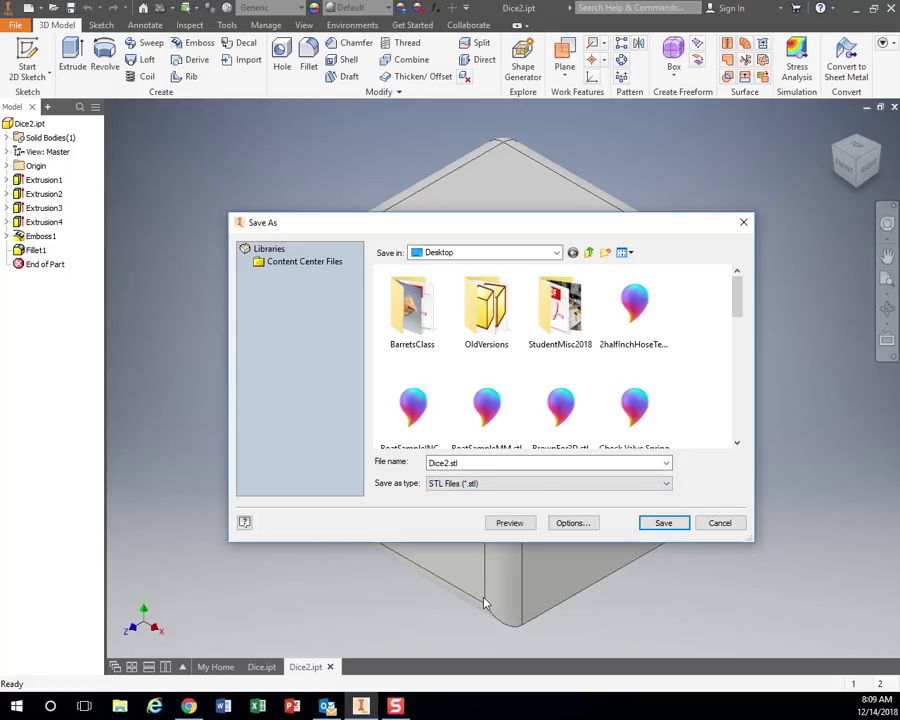
{"action": "left_click", "coordinate": [566, 522]}
Set the STL export units to millimeter
{"action": "left_click", "coordinate": [183, 189]}
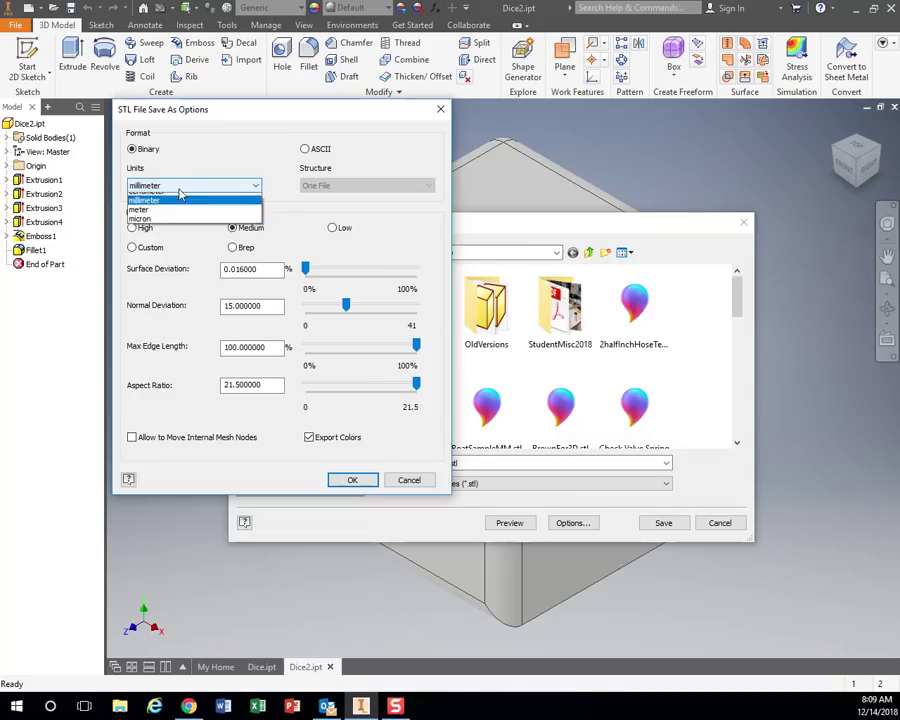
{"action": "left_click", "coordinate": [152, 232]}
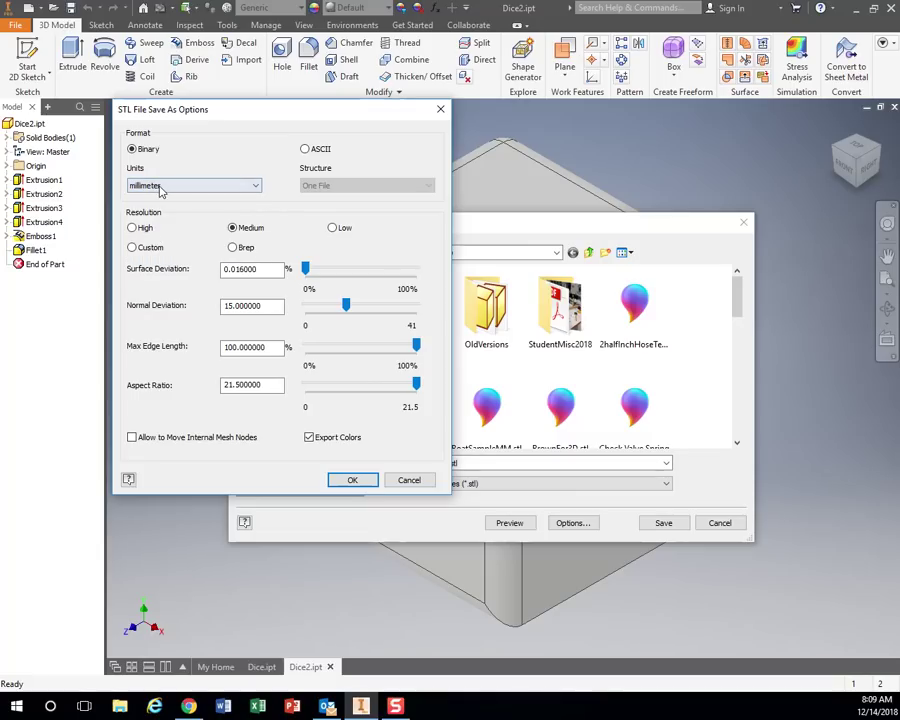
{"action": "left_click", "coordinate": [190, 187]}
{"action": "left_click", "coordinate": [160, 233]}
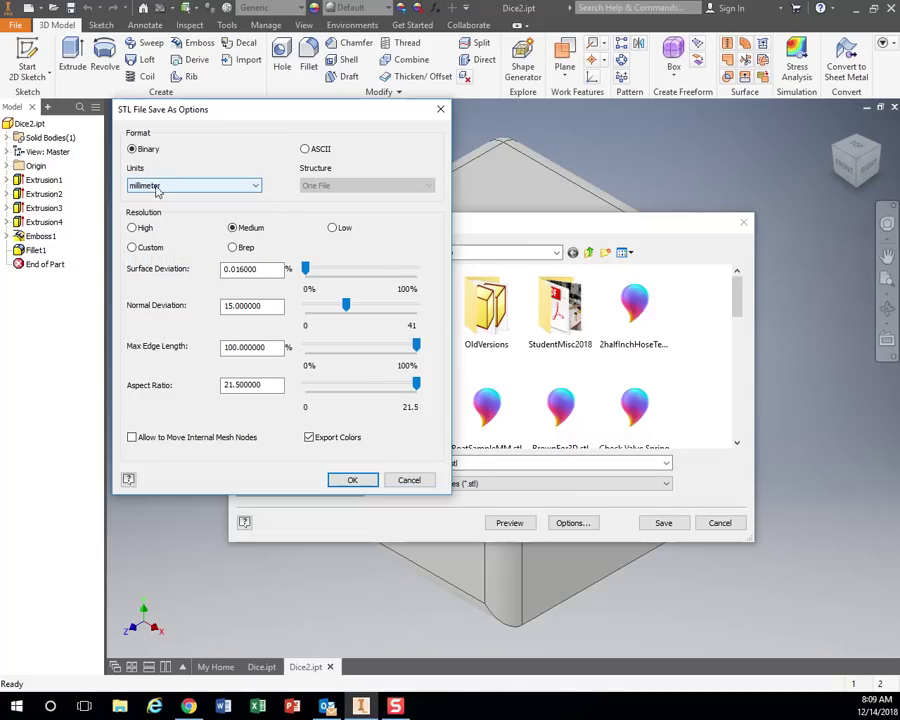
{"action": "left_click", "coordinate": [148, 190]}
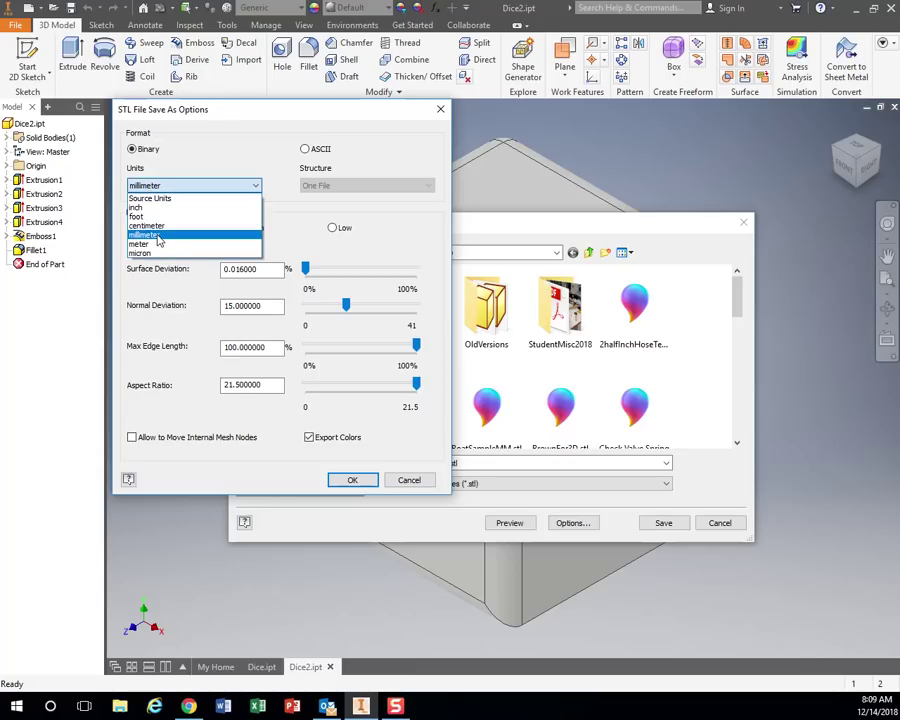
{"action": "left_click", "coordinate": [157, 236]}
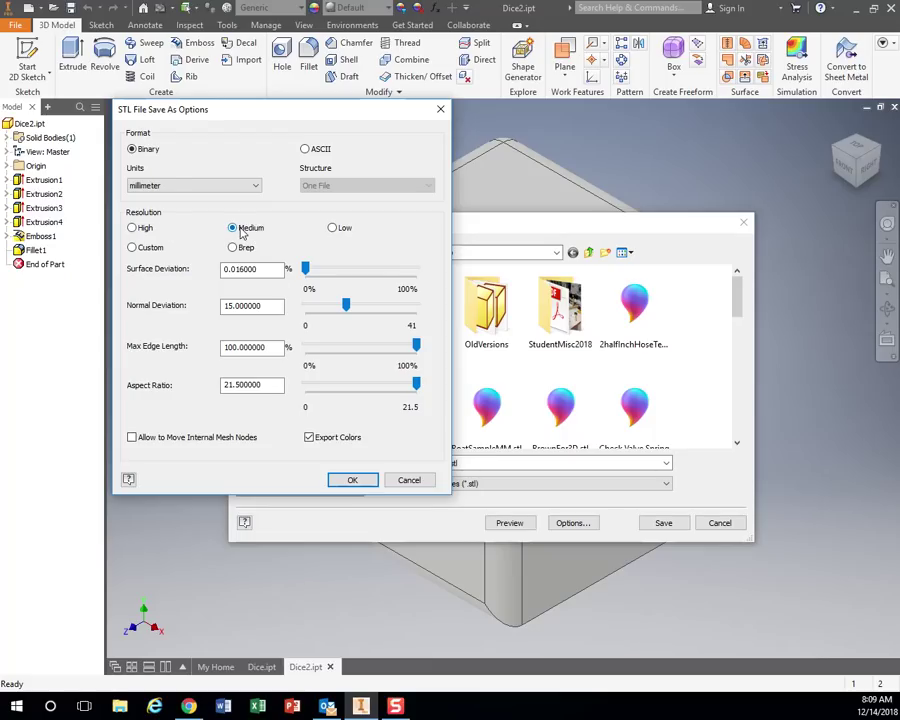
Keep Medium mesh resolution, confirm the options, and export Dice2.stl
{"action": "left_click", "coordinate": [145, 228]}
{"action": "left_click", "coordinate": [143, 228]}
{"action": "left_click", "coordinate": [245, 252]}
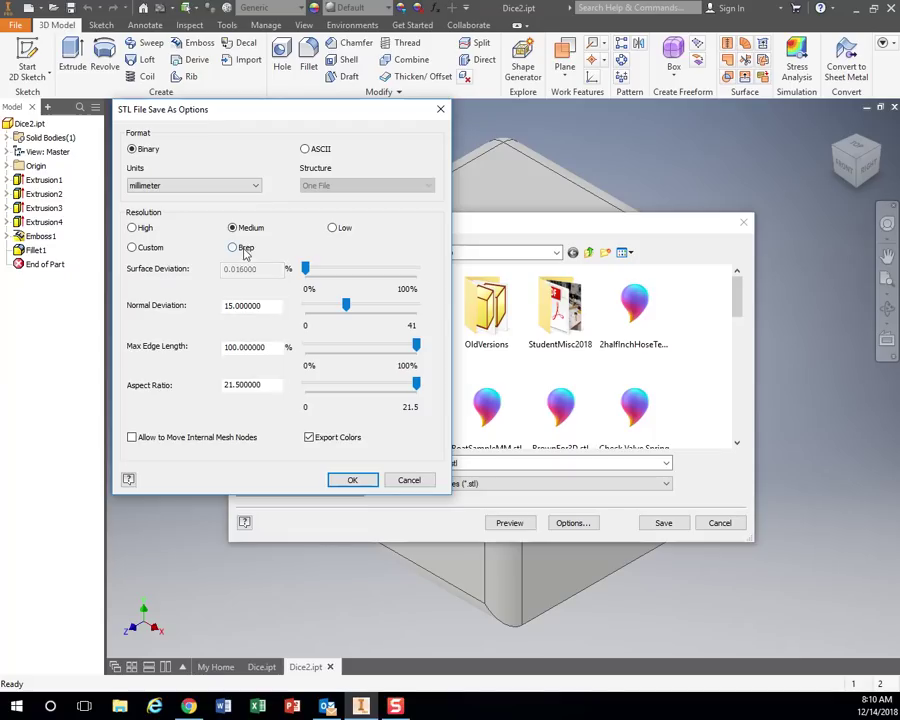
{"action": "left_click", "coordinate": [240, 229]}
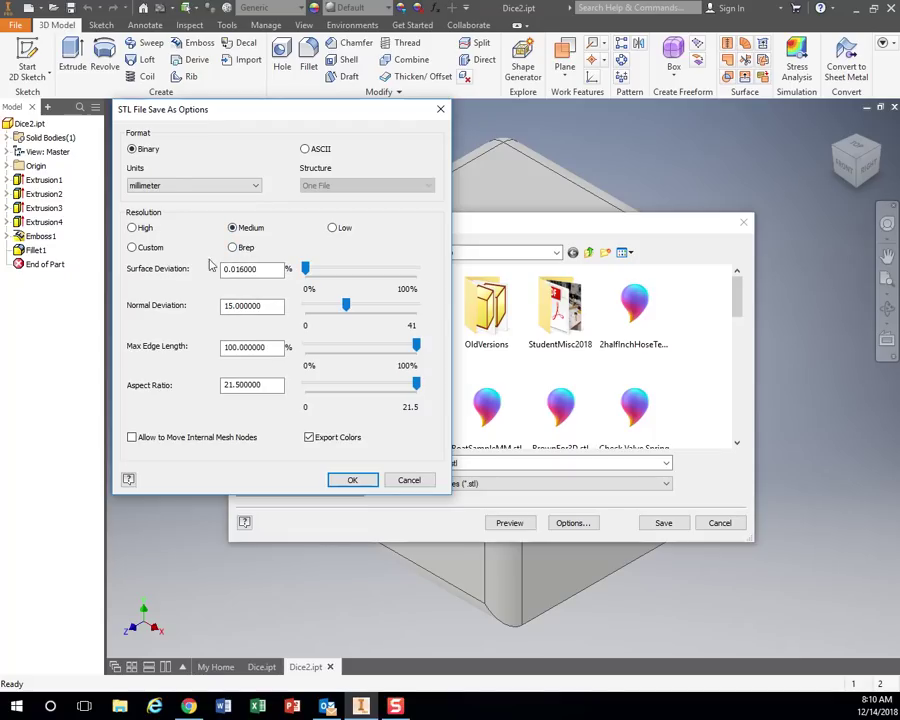
{"action": "left_click", "coordinate": [354, 481]}
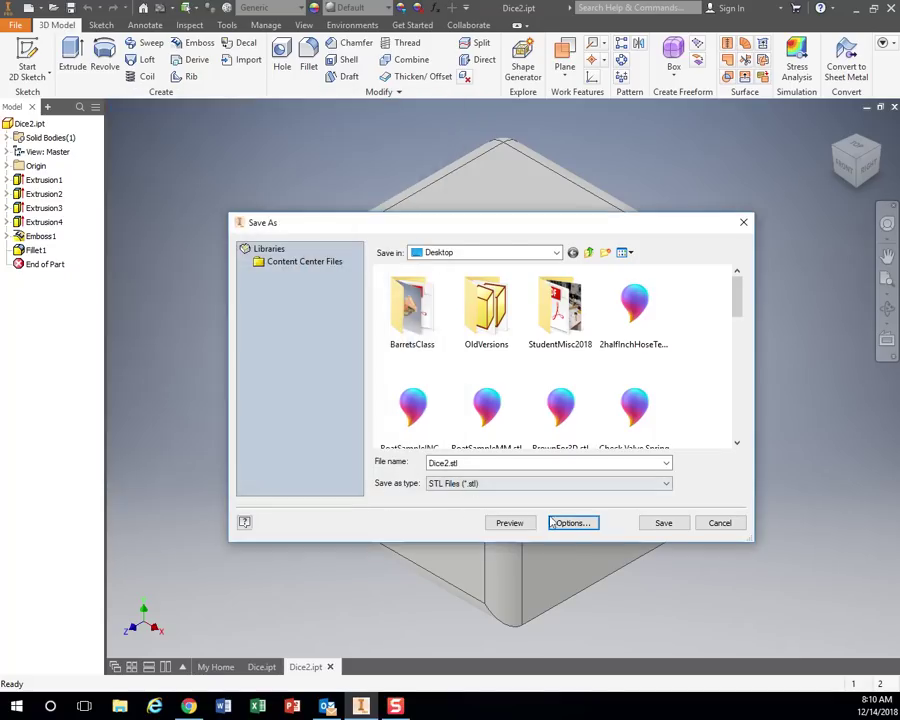
{"action": "left_click", "coordinate": [661, 523]}
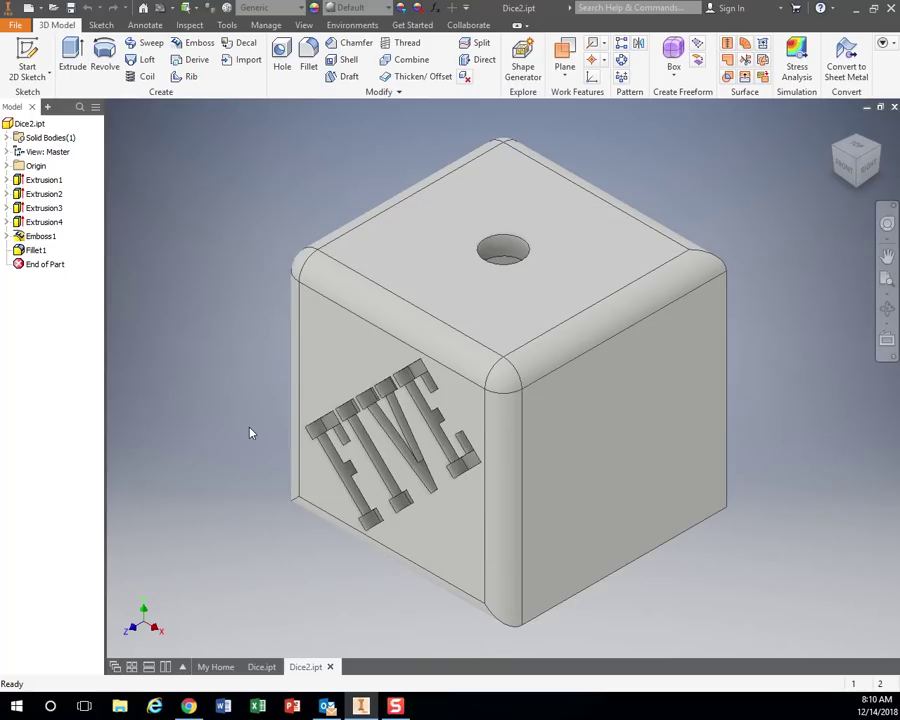